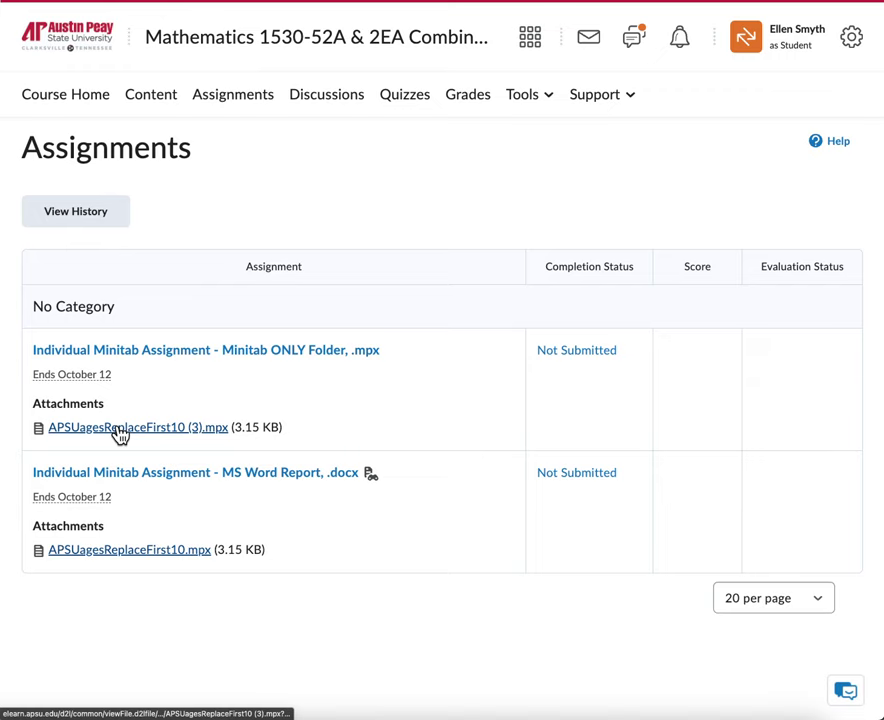
Step: Download the Minitab ONLY assignment's attachment APSUagesReplaceFirst10 (3).mpx and open the downloaded copy in Minitab from the Downloads folder
left_click(119, 432)
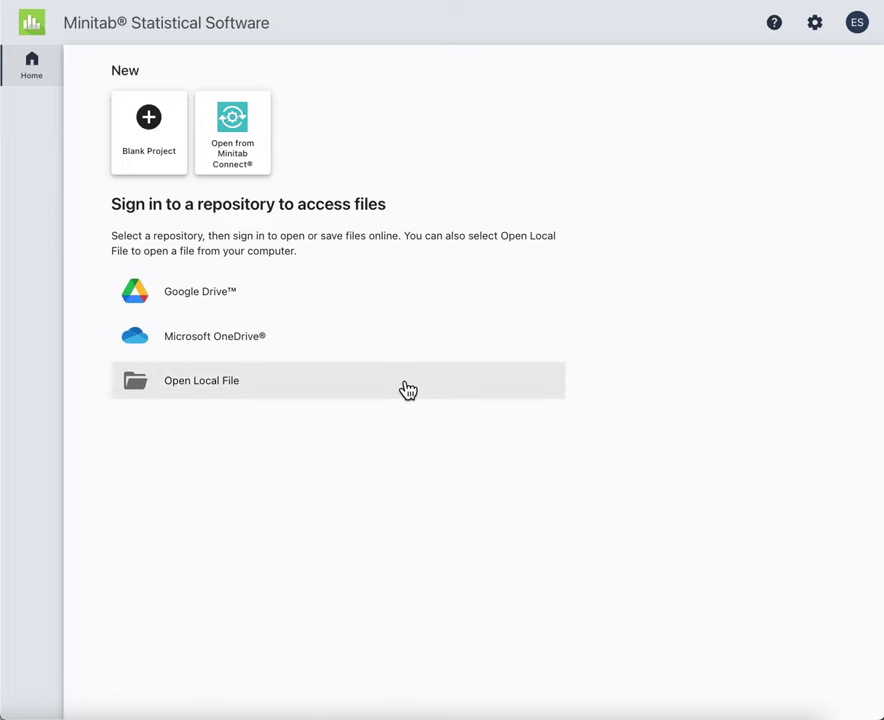
left_click(170, 391)
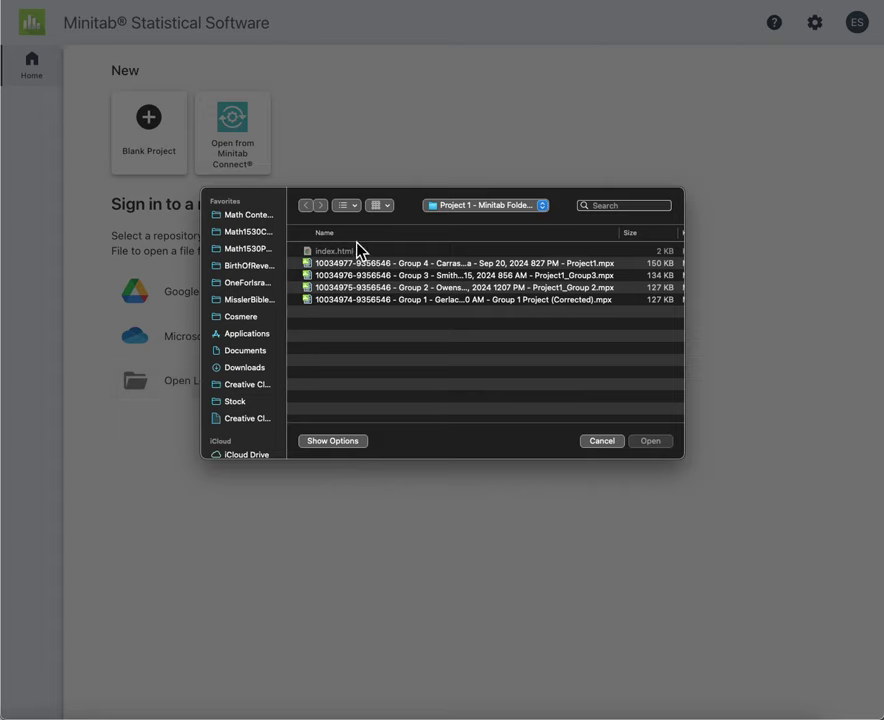
left_click(244, 368)
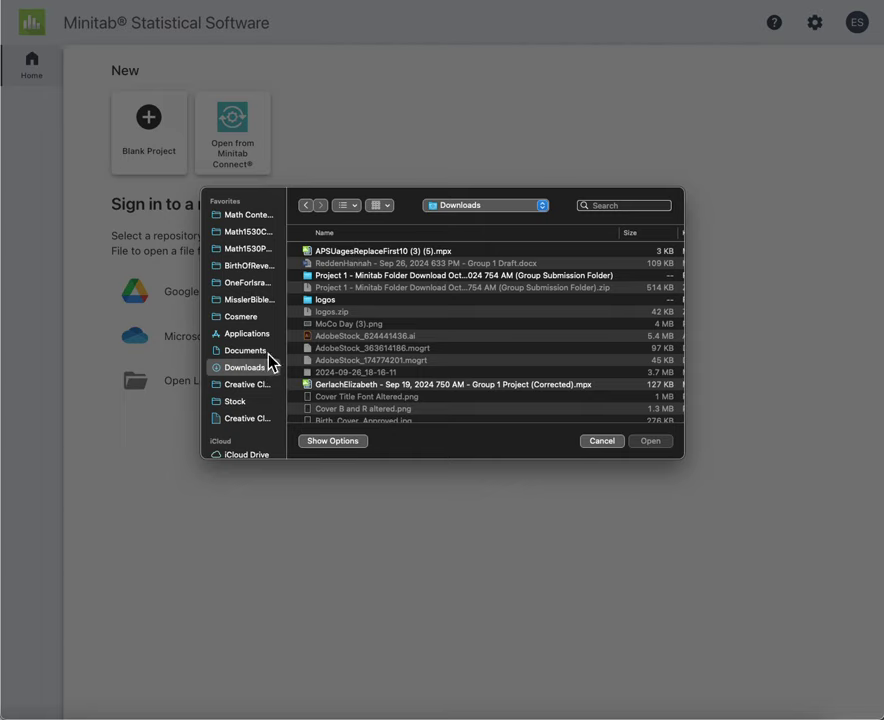
double_click(356, 251)
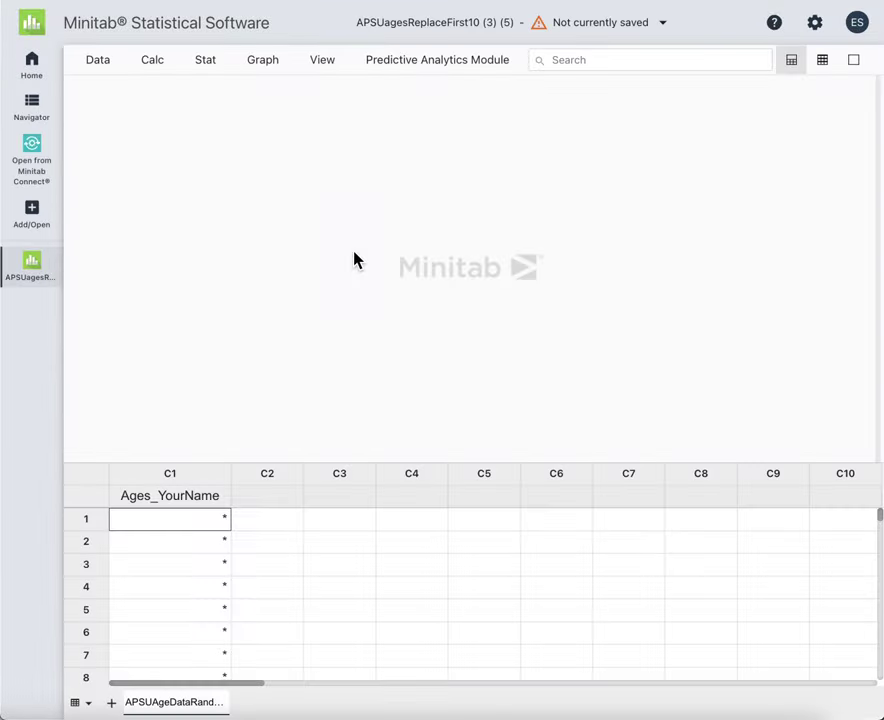
Step: Replace the YourName part of the C1 column header with the student's surname, keeping the Ages_ prefix
left_click(166, 499)
double_click(166, 499)
left_click(160, 495)
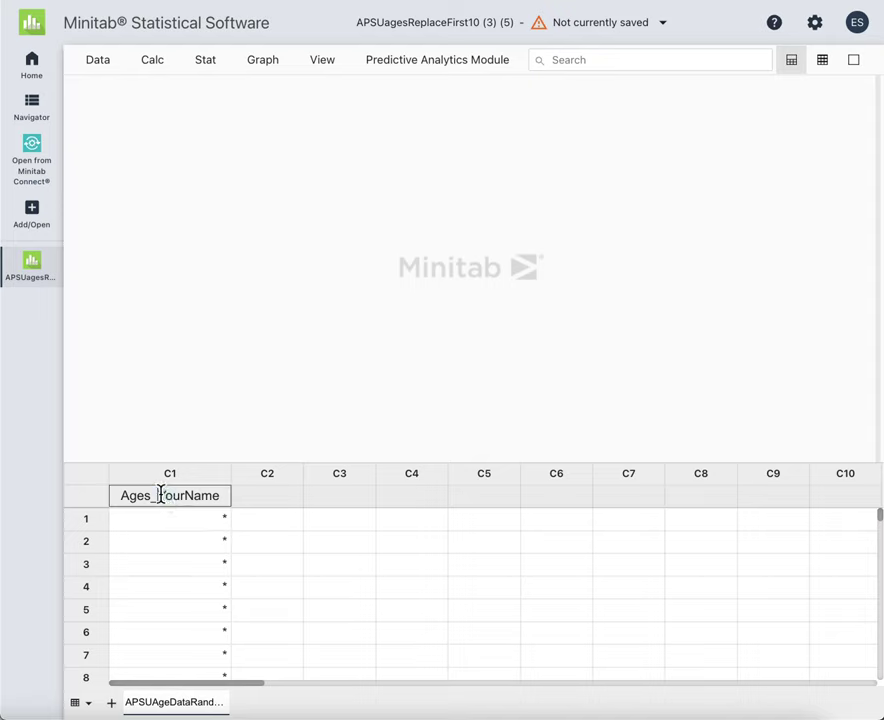
left_click_drag(160, 495, 229, 495)
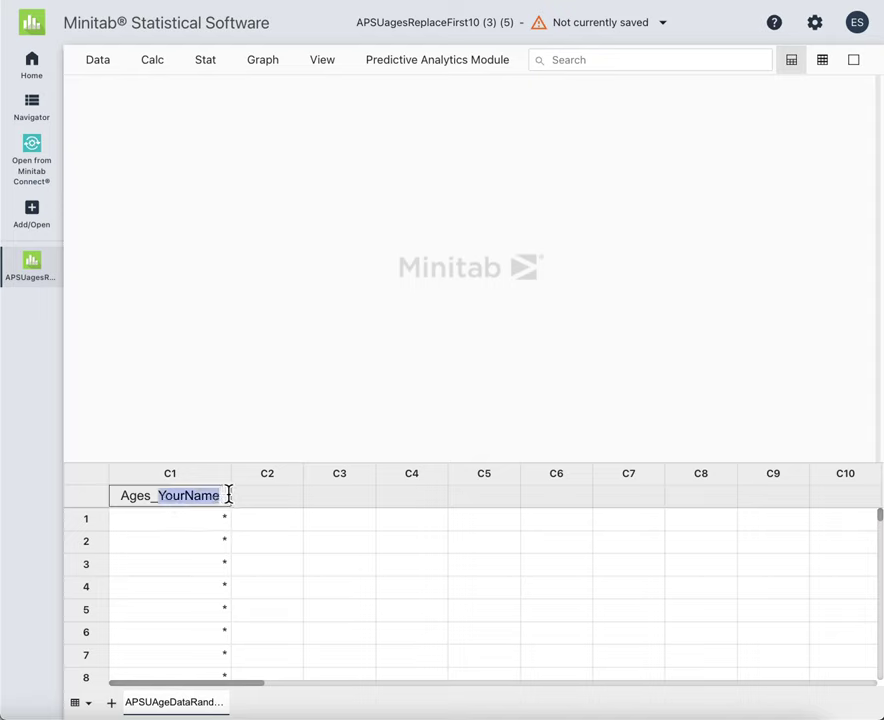
type("Smyth")
Step: Enter the ages 18, 22, 17, 27 and 22 in rows 1 to 5 of the ages column
left_click(215, 525)
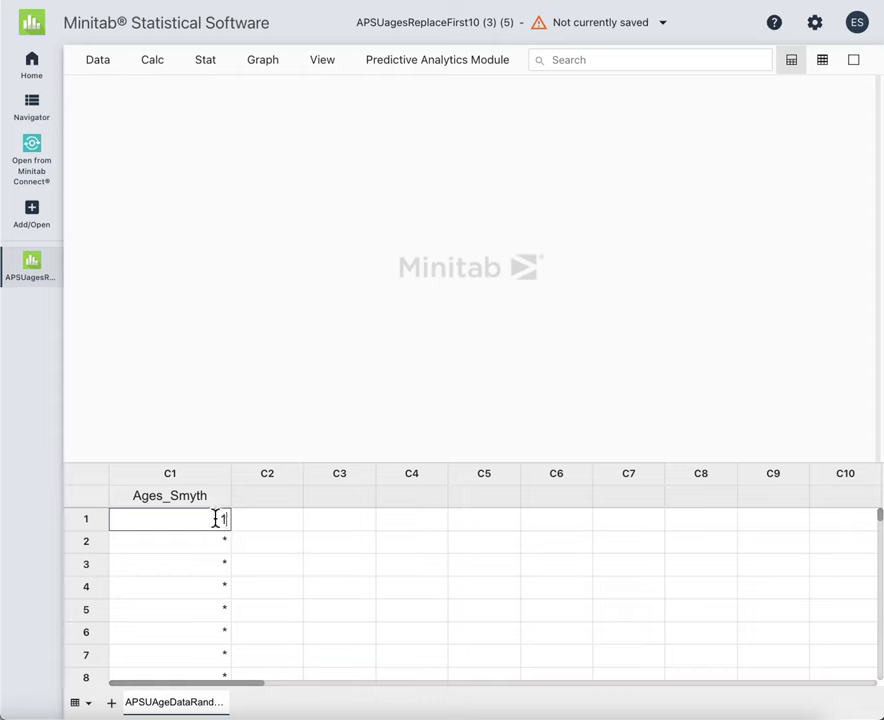
type("18")
key("Return")
type("22")
key("Return")
type("17")
key("Return")
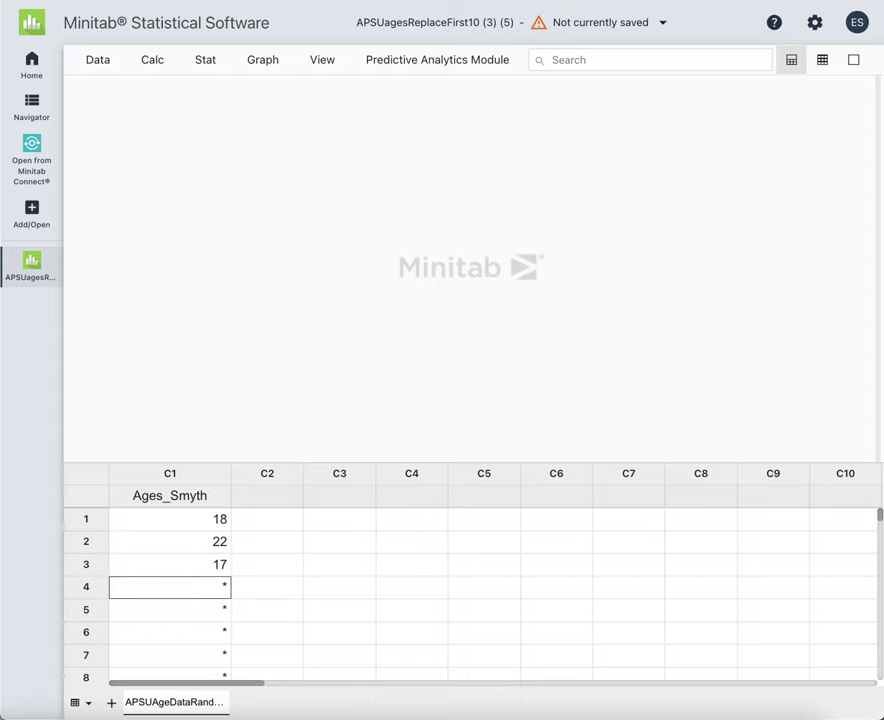
type("27")
key("Return")
type("22")
key("Return")
Step: Enter the ages 25, 26, 26, 25 and 20 in rows 6 to 10 of the ages column
type("25")
key("Return")
type("26")
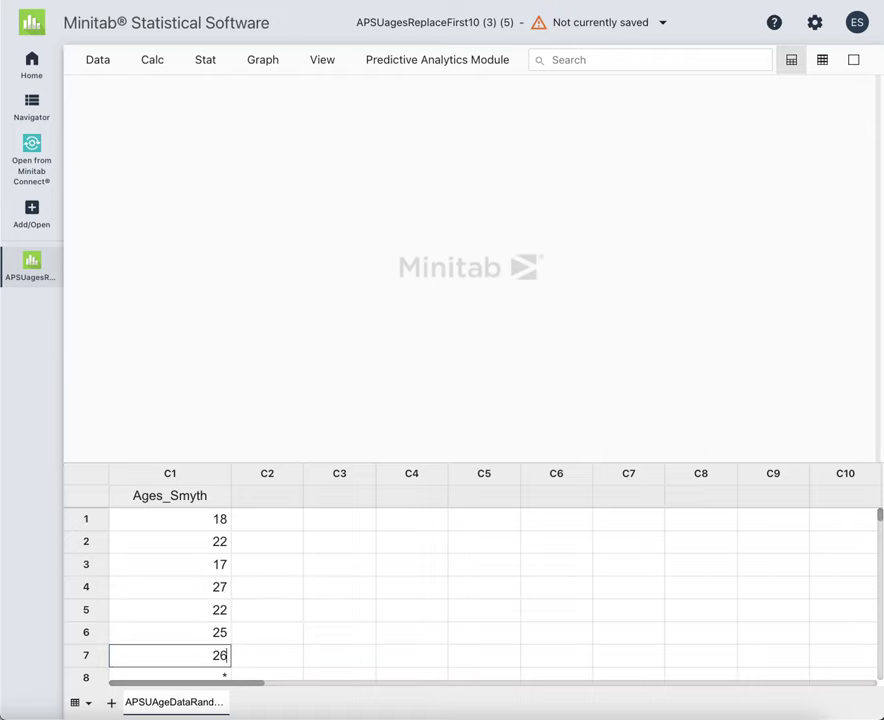
key("Return")
type("2625")
key("BackSpace")
key("BackSpace")
key("Return")
type("25")
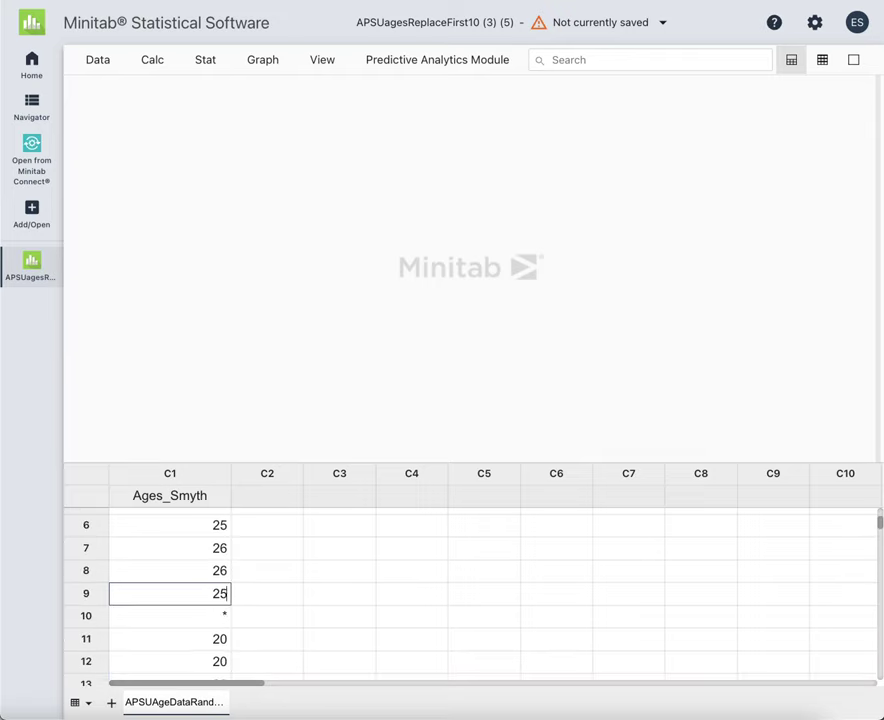
key("Return")
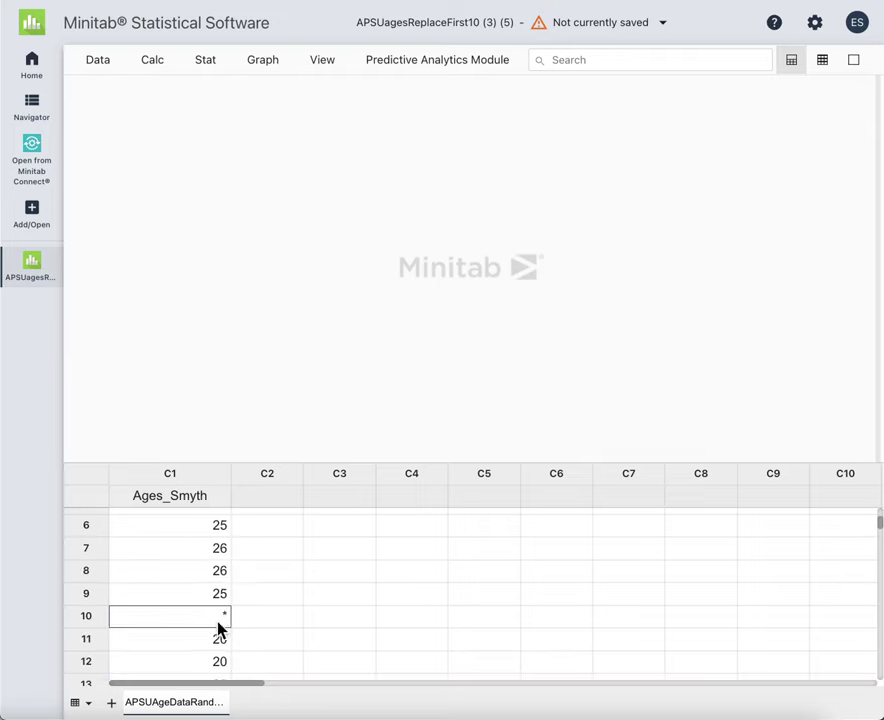
type("20")
left_click(203, 650)
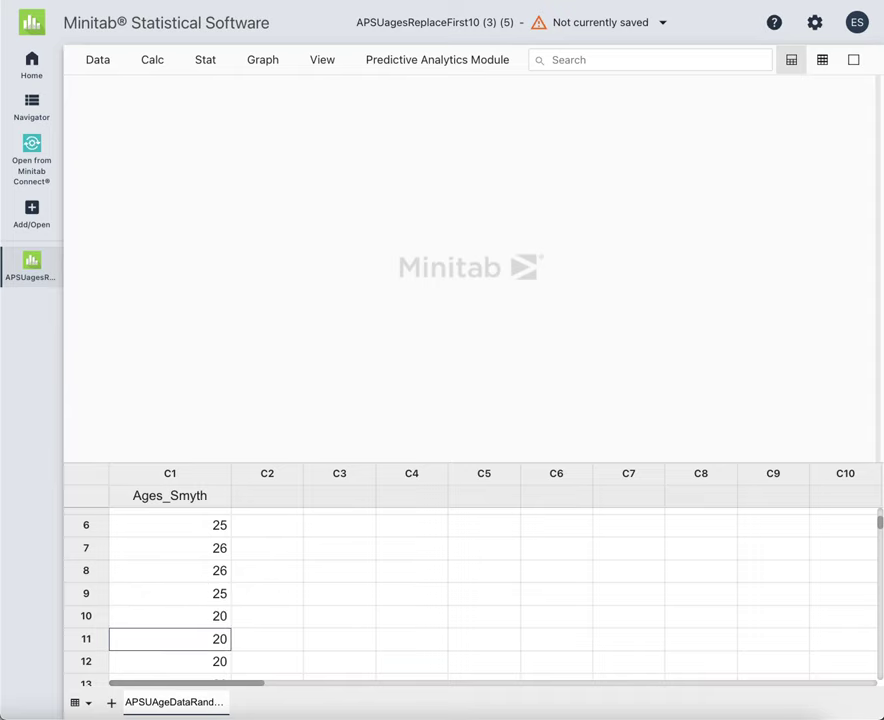
Step: Check the completed ages column, and download the project to the computer as an .mpx file
scroll(210, 590, "down", 5)
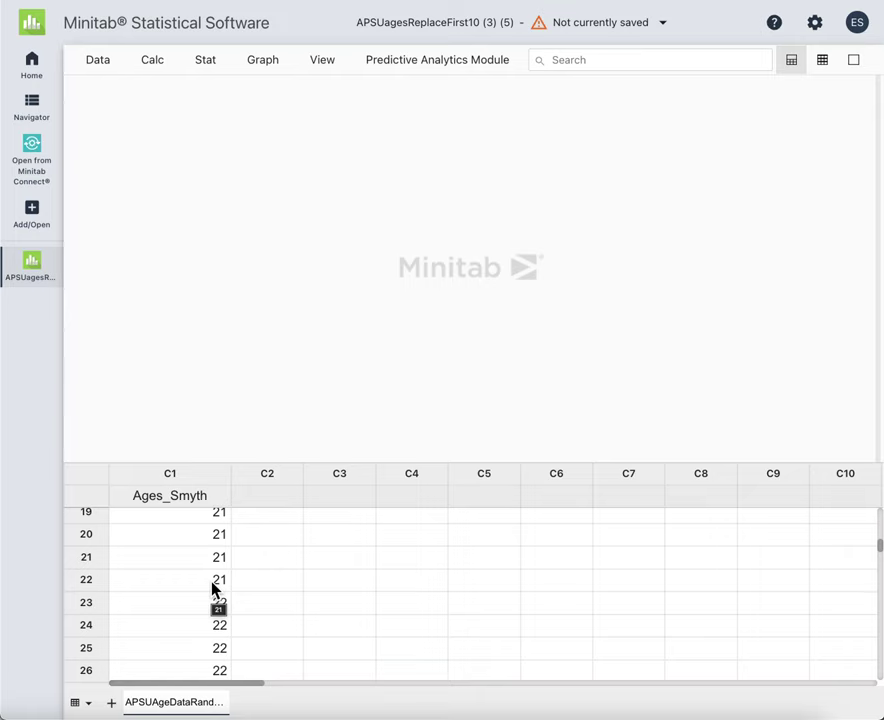
scroll(211, 588, "up", 7)
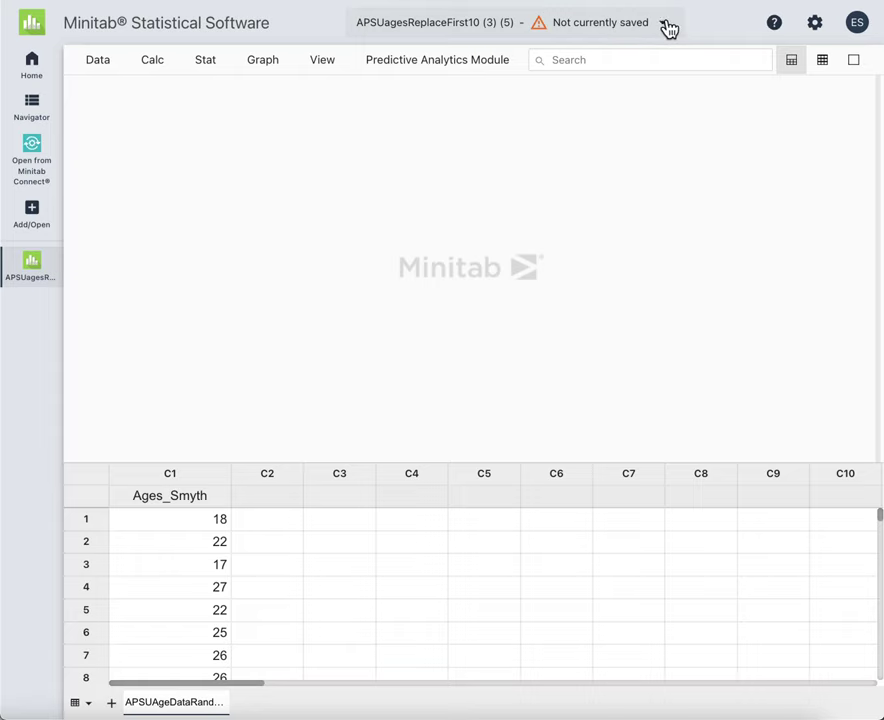
left_click(666, 25)
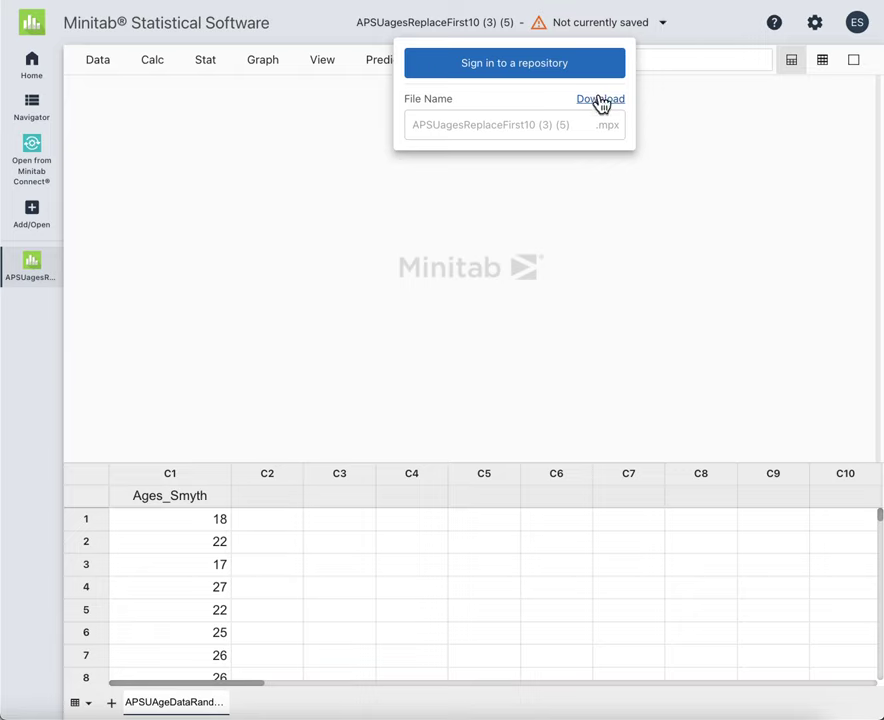
left_click(662, 26)
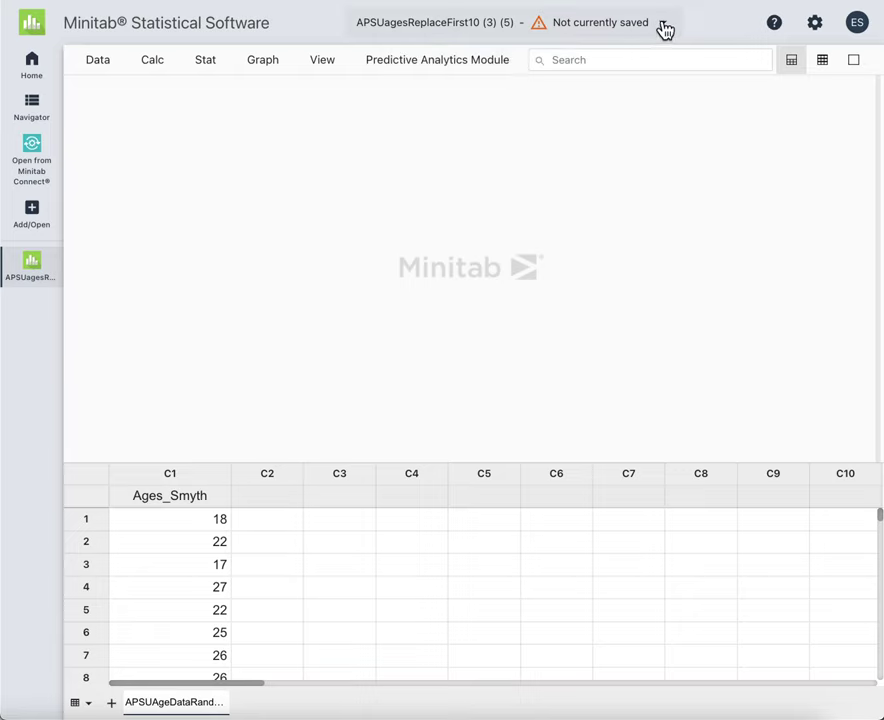
left_click(666, 26)
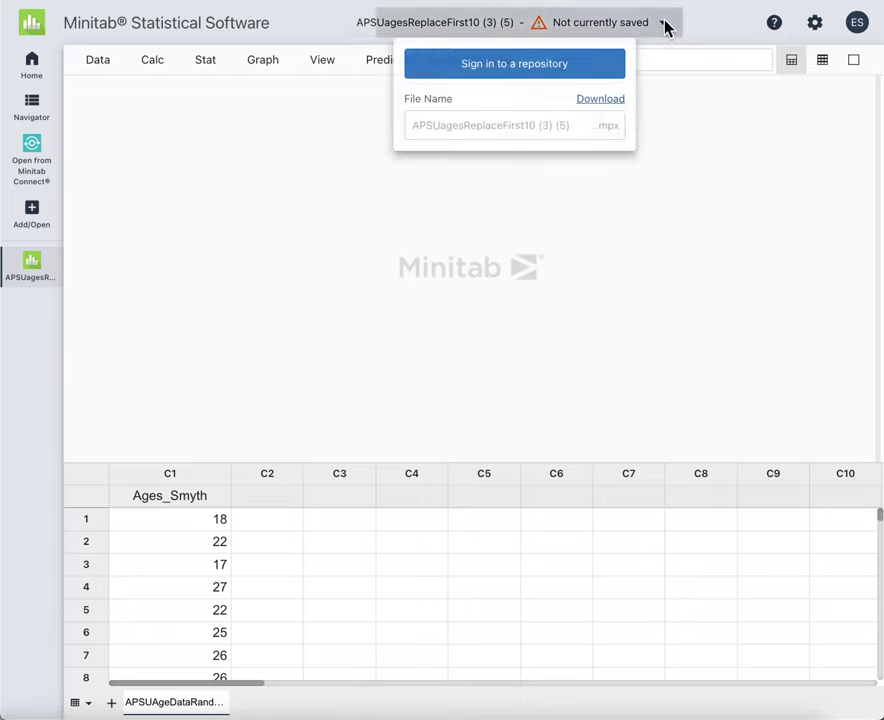
left_click(593, 102)
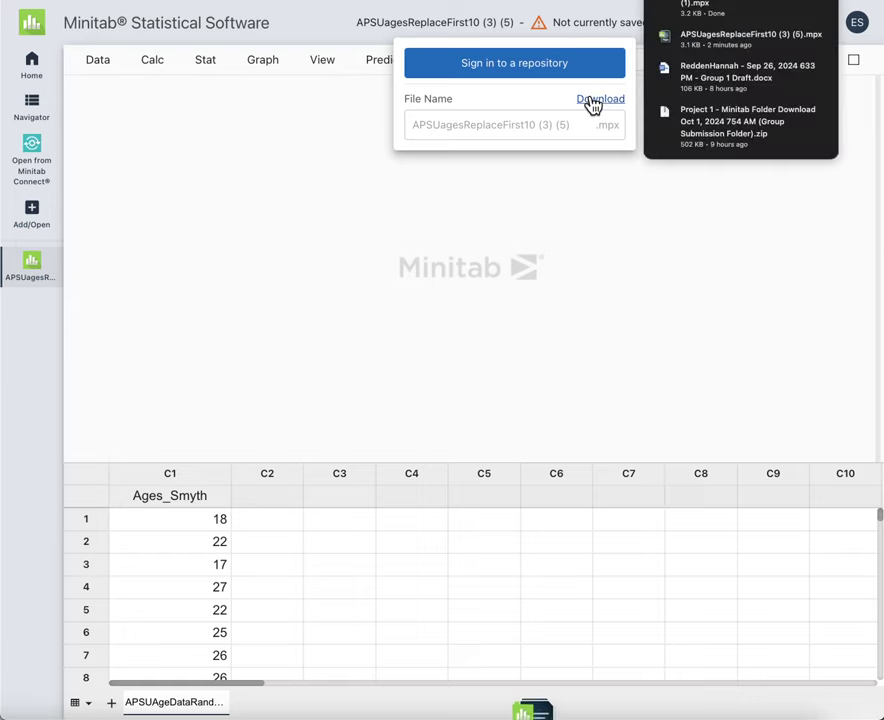
left_click(627, 259)
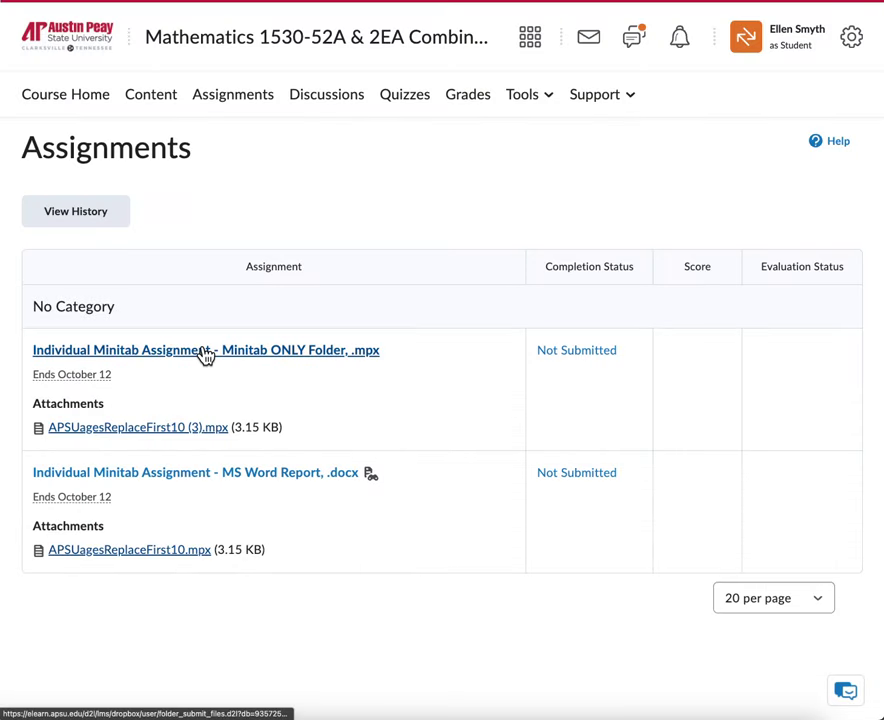
Step: Switch to the course site, open the Minitab ONLY Folder assignment and read its instructions and first questions
left_click(205, 350)
scroll(442, 568, "down", 1)
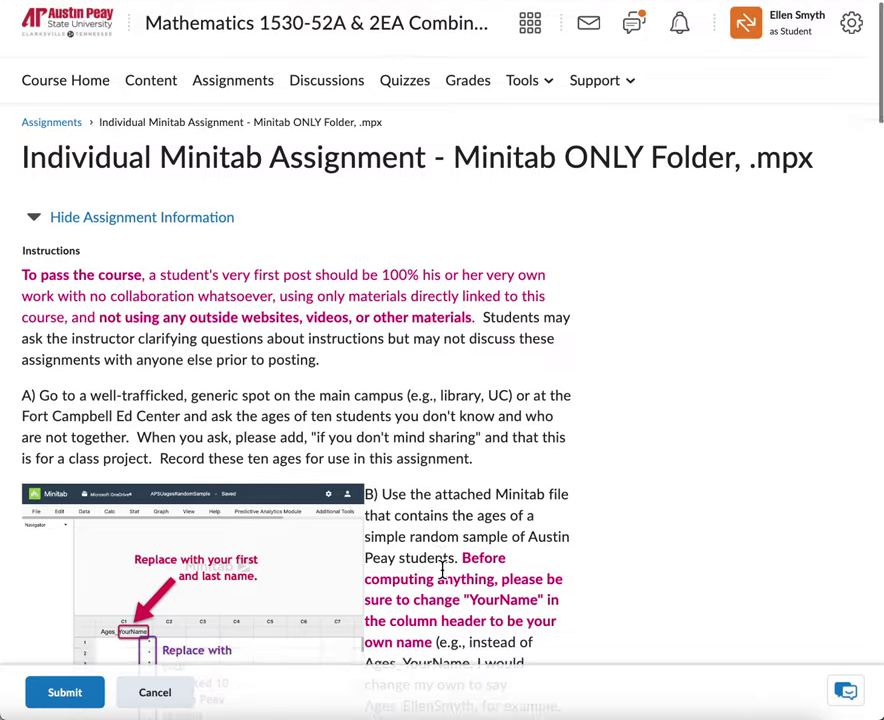
scroll(442, 568, "down", 9)
scroll(442, 572, "down", 4)
scroll(442, 570, "up", 4)
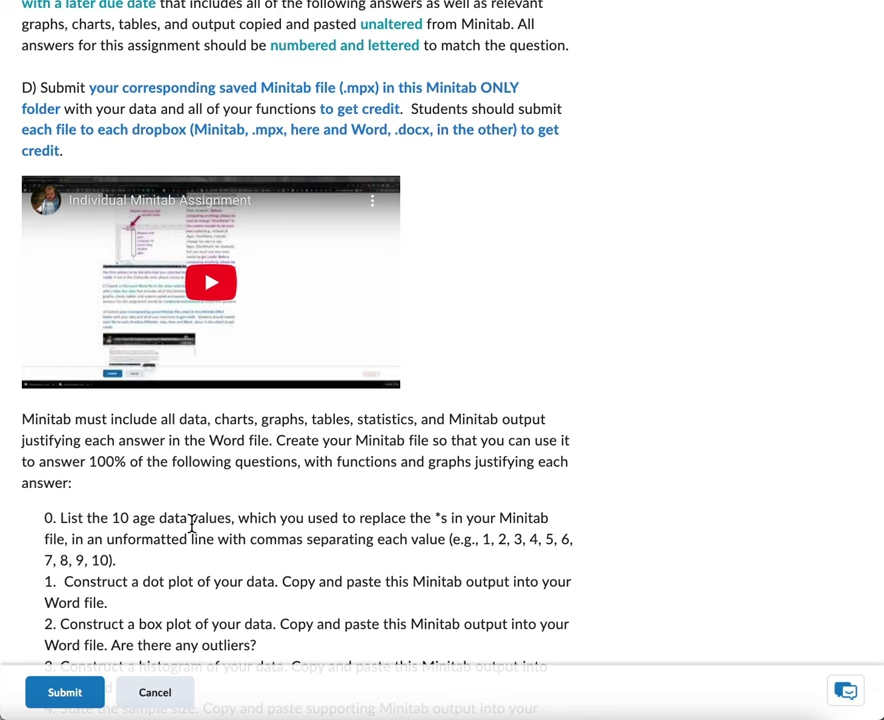
scroll(345, 520, "down", 3)
scroll(345, 520, "down", 2)
scroll(346, 525, "down", 2)
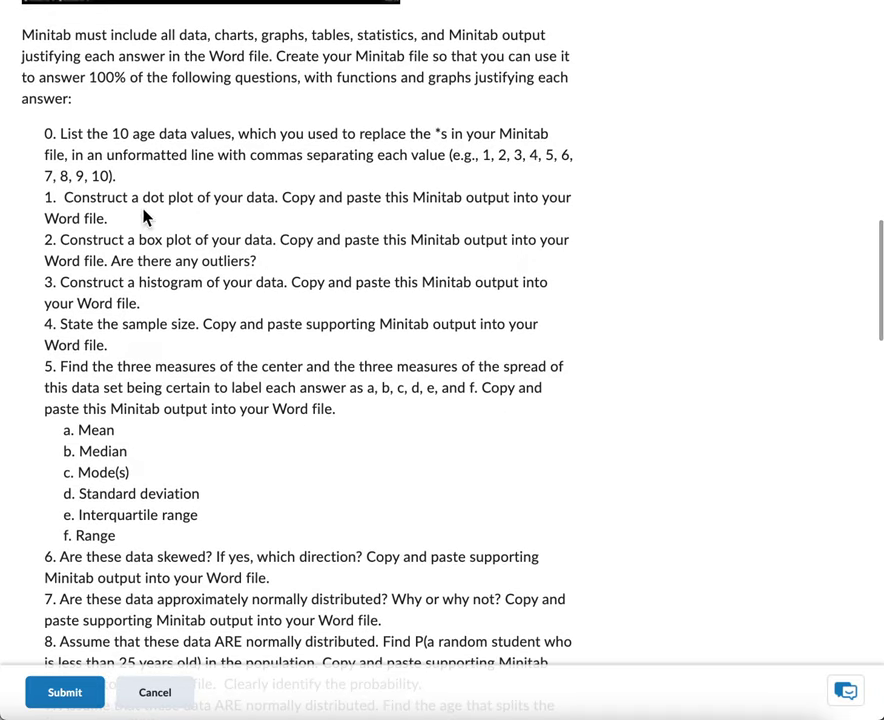
left_click_drag(44, 133, 249, 316)
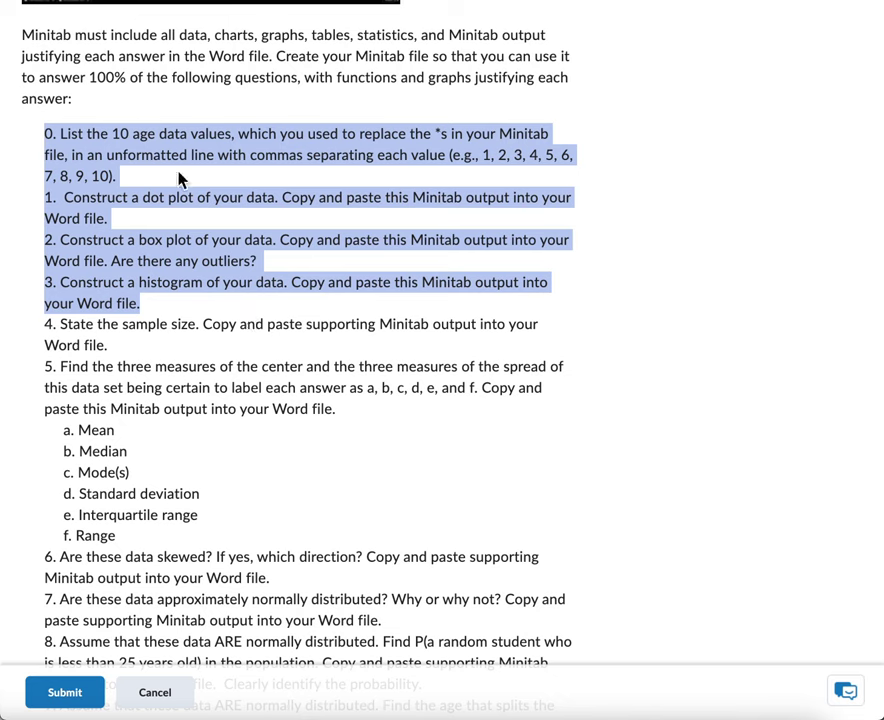
left_click(148, 177)
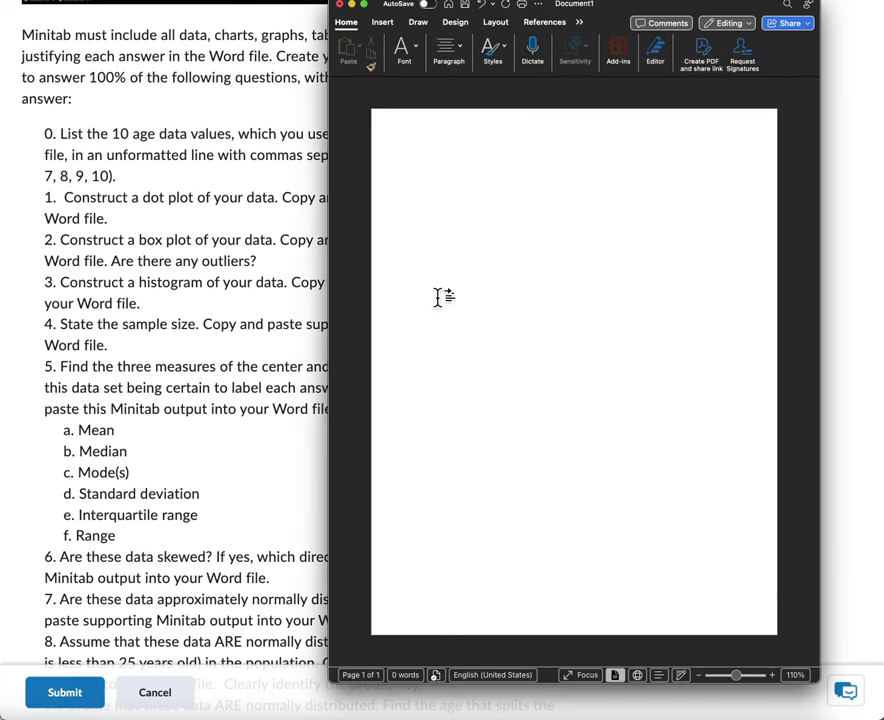
Step: In a blank Word document, begin answer 0. with the ages 18, 22, 17, enlarging Minitab's worksheet area to read them
type("0.")
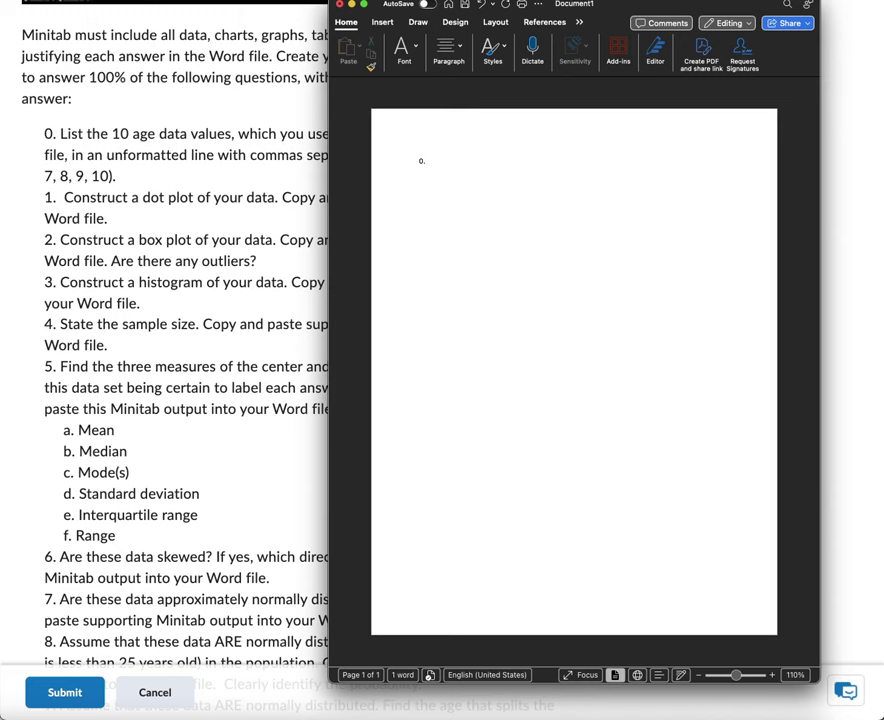
left_click_drag(668, 8, 0, 62)
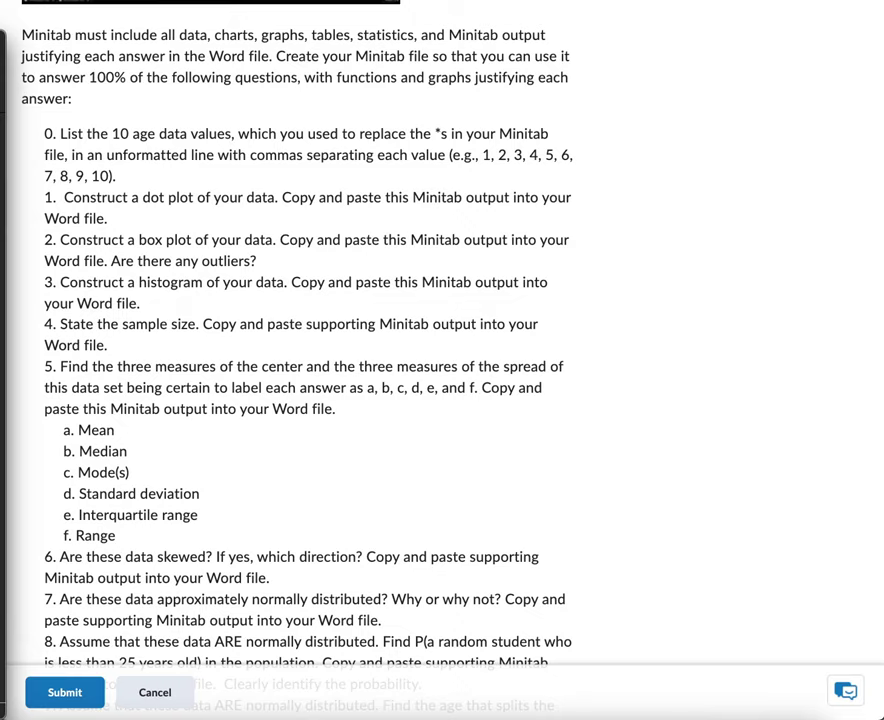
key("alt+Tab")
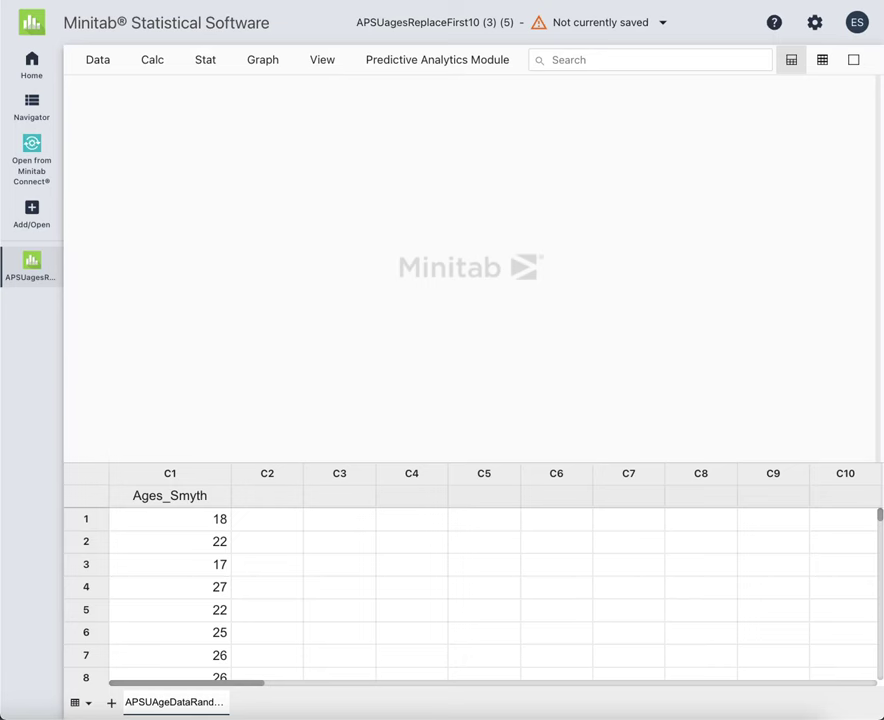
left_click_drag(194, 459, 195, 305)
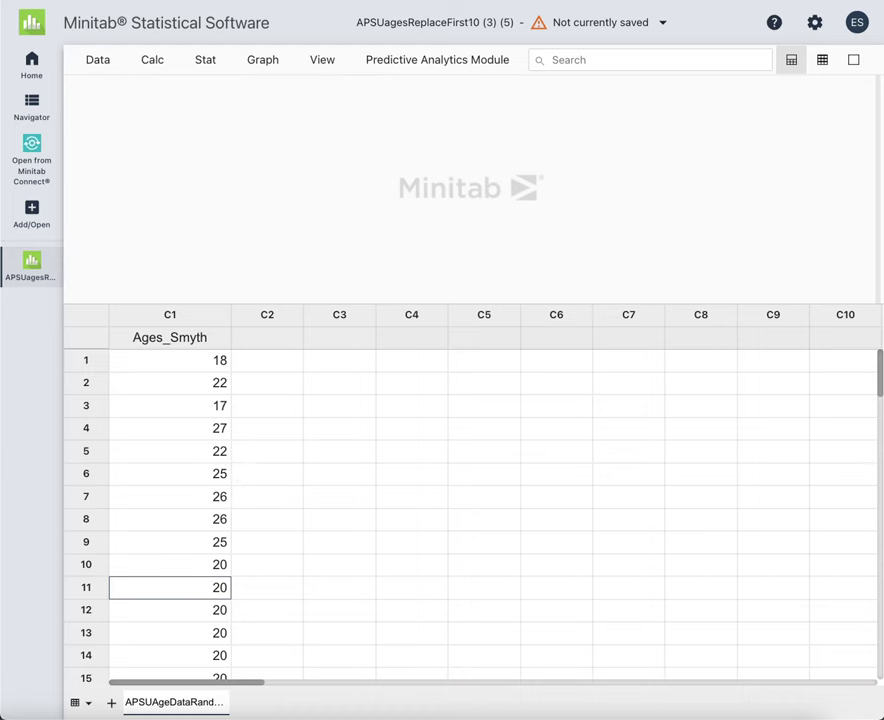
key("alt+Tab")
left_click_drag(578, 120, 623, 65)
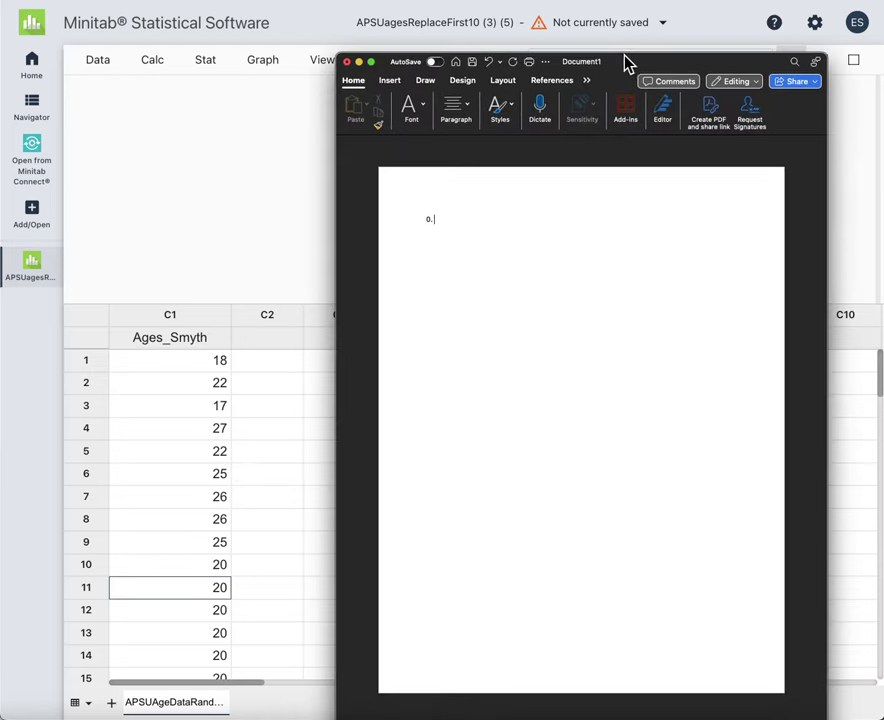
type("18, 22, 17")
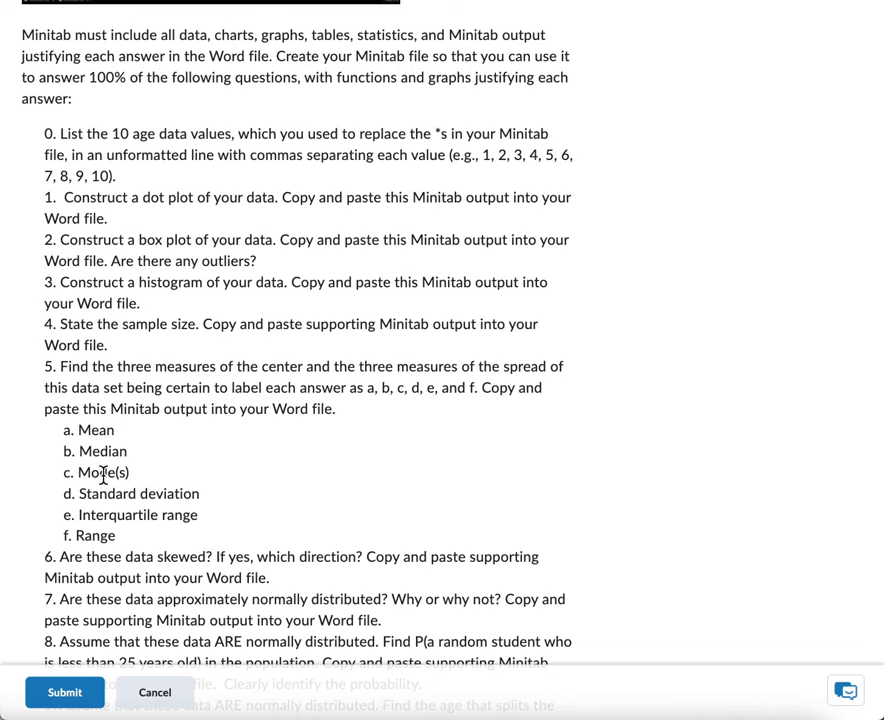
Step: Review questions 1 to 12 in the assignment instructions on the course site
scroll(262, 556, "down", 1)
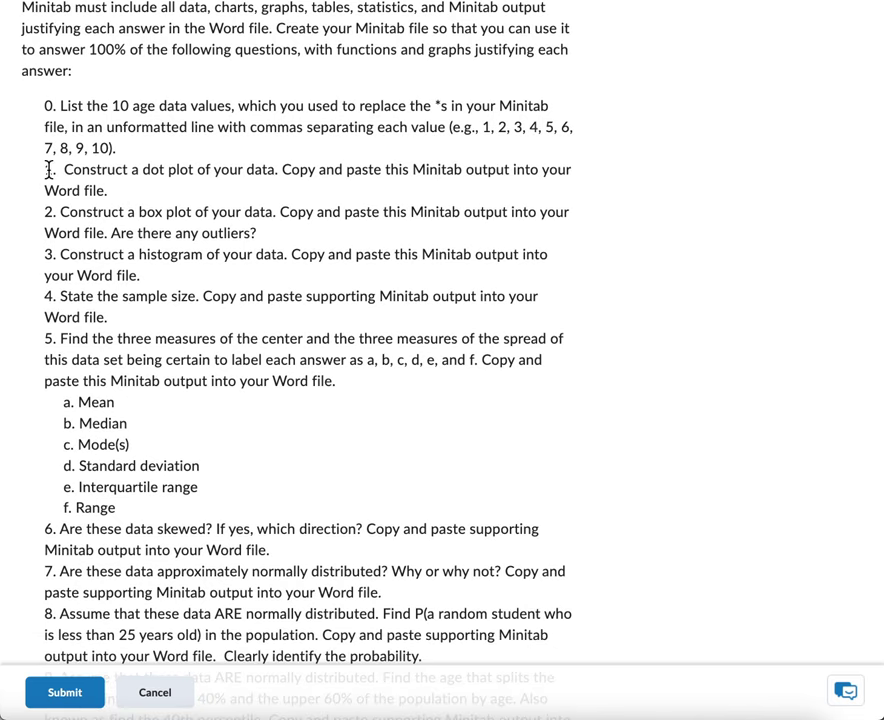
left_click_drag(47, 170, 447, 557)
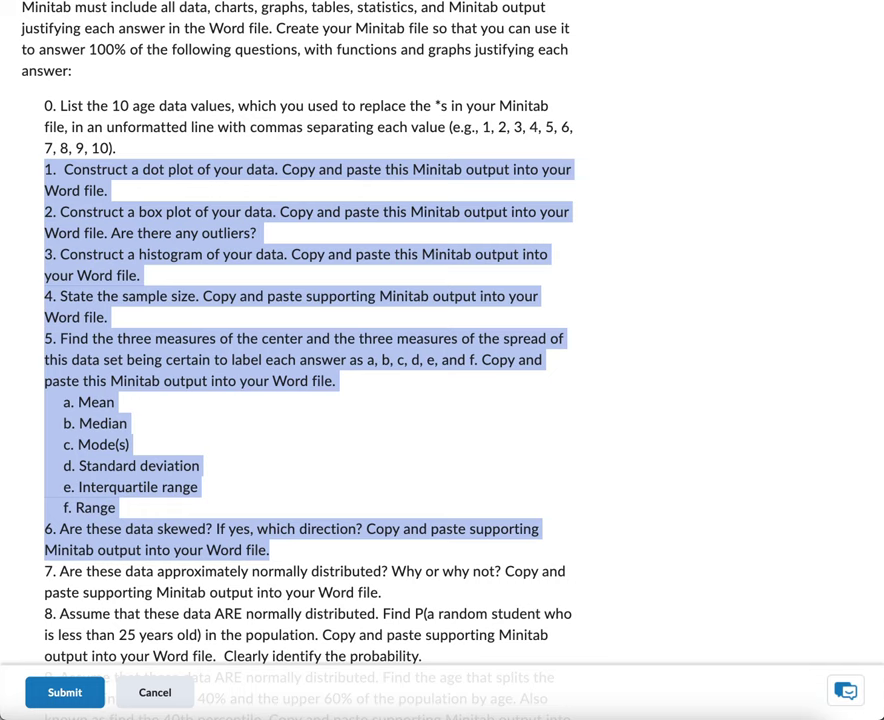
key("alt+Tab")
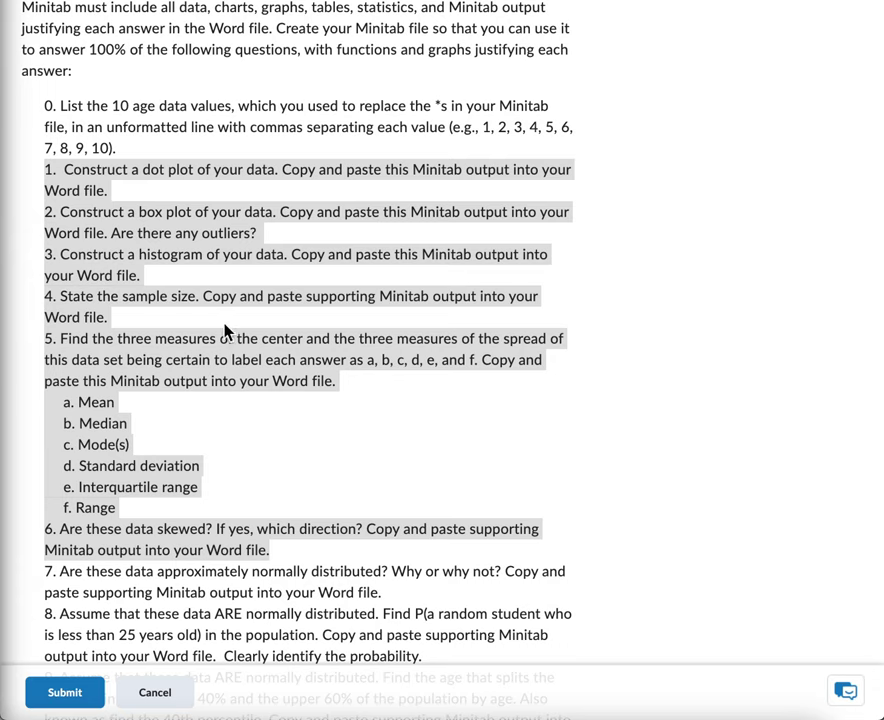
scroll(243, 499, "down", 4)
scroll(243, 499, "down", 1)
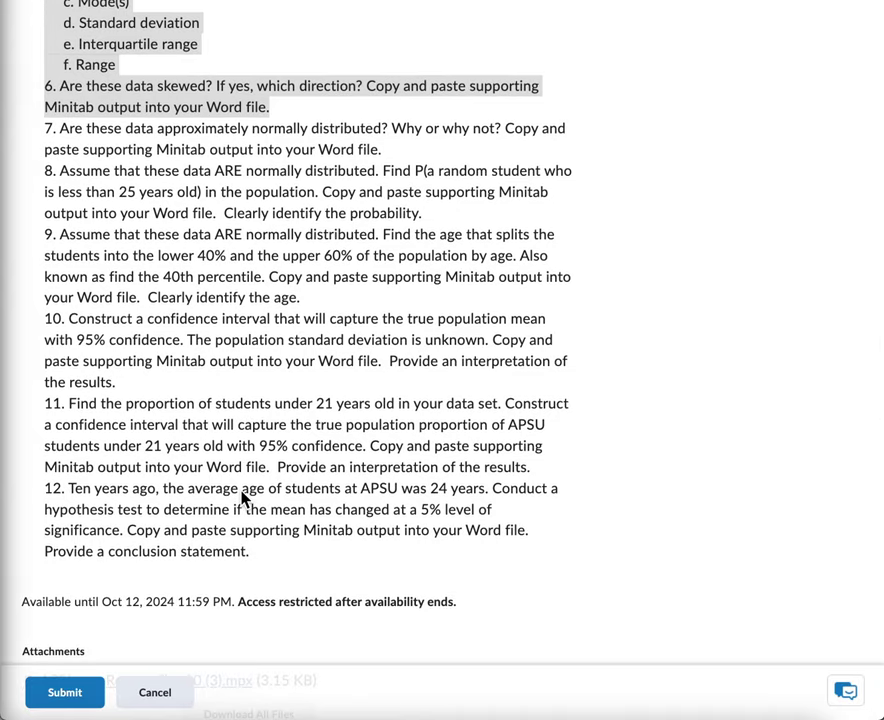
scroll(243, 499, "up", 5)
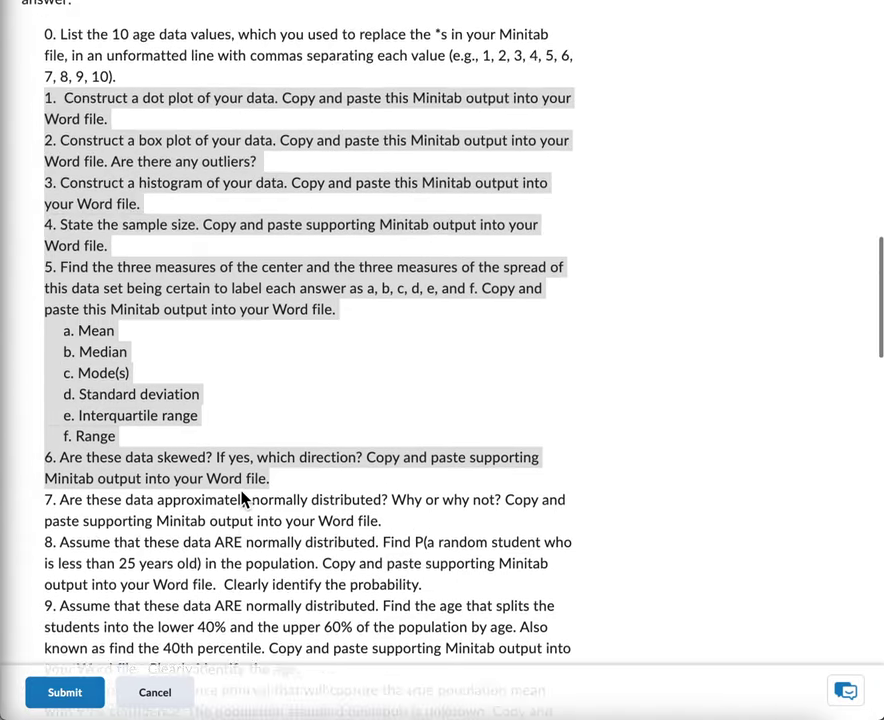
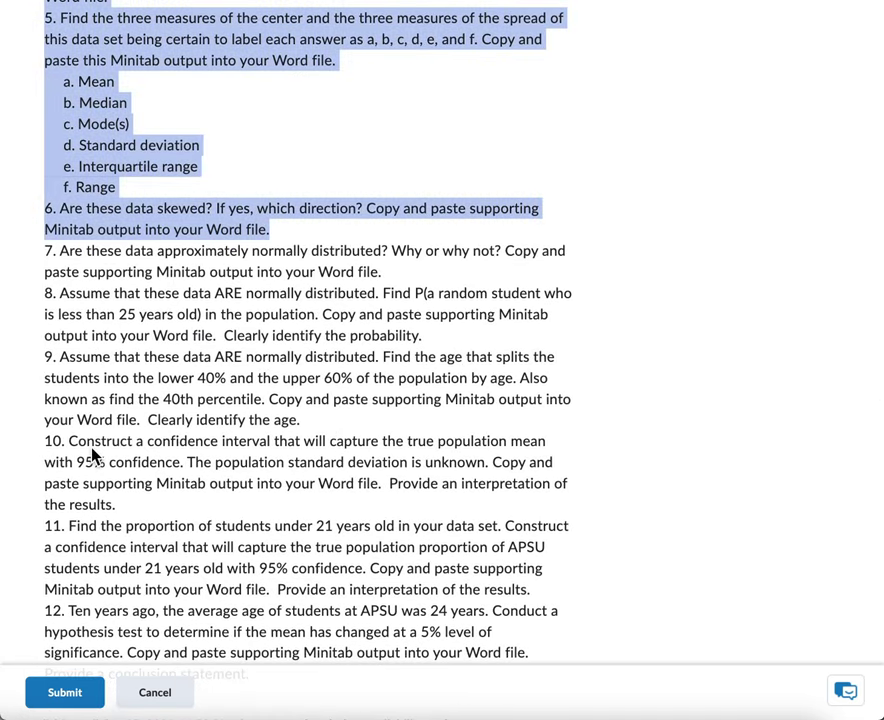
Step: Highlight the Standard deviation item in question 5, and switch to Minitab with its output area enlarged
left_click(166, 477)
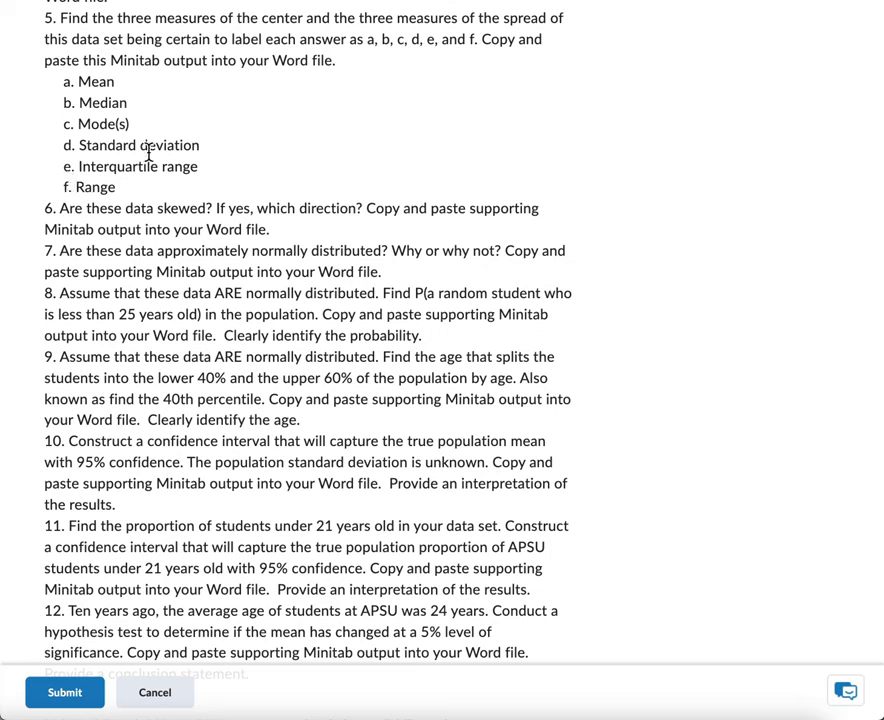
left_click_drag(79, 145, 203, 148)
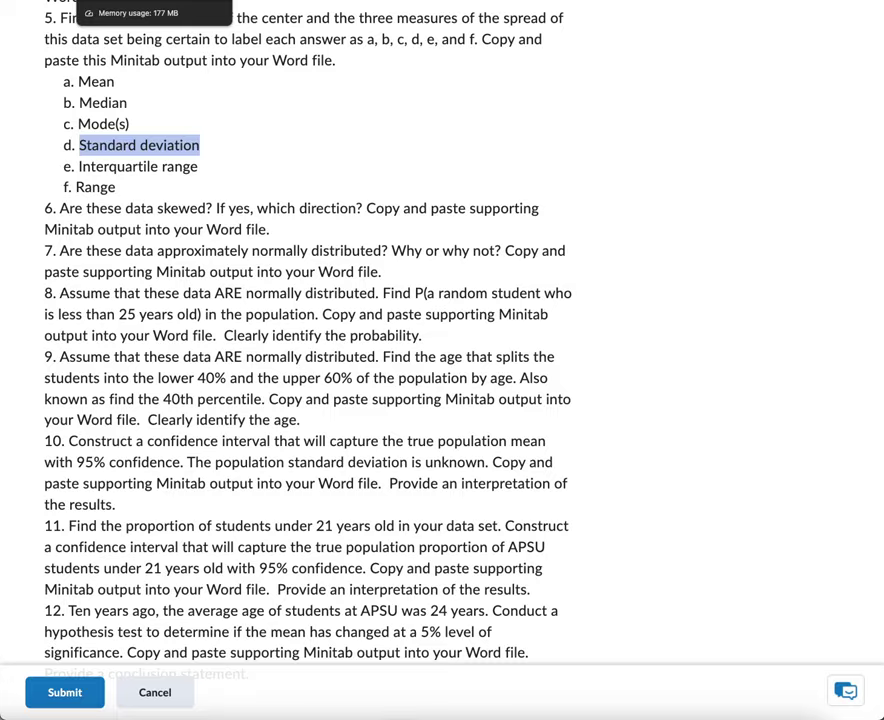
key("alt+Tab")
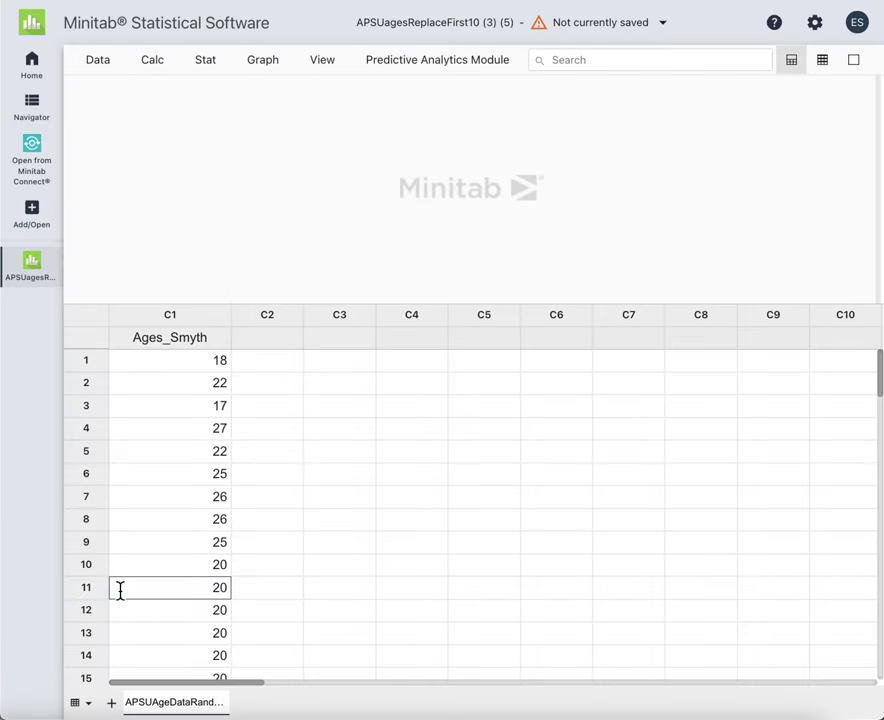
left_click_drag(263, 302, 291, 437)
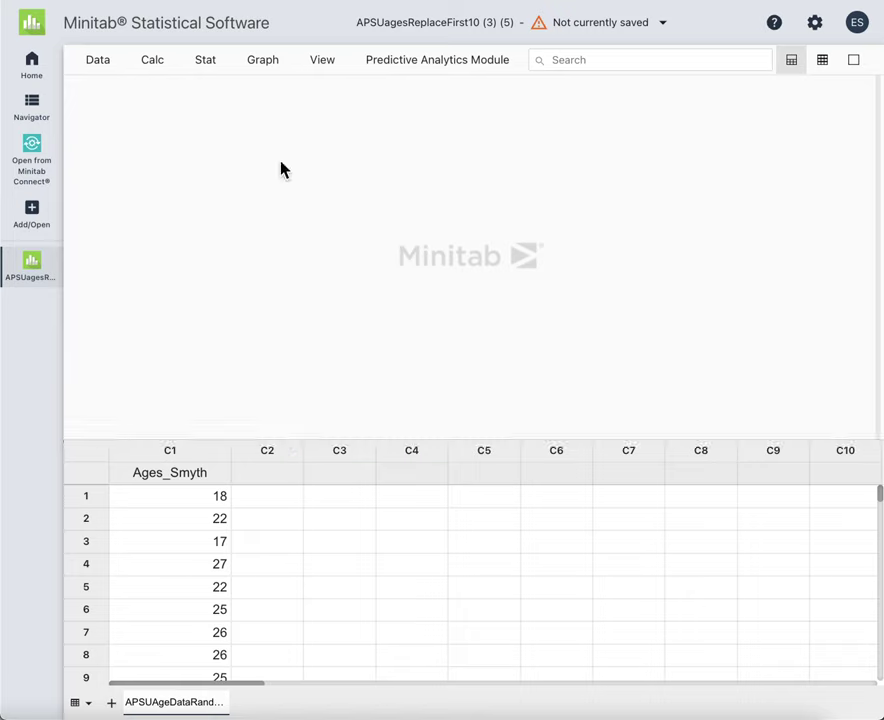
Step: Start Display Descriptive Statistics and set the C1 ages column as the variable
left_click(200, 64)
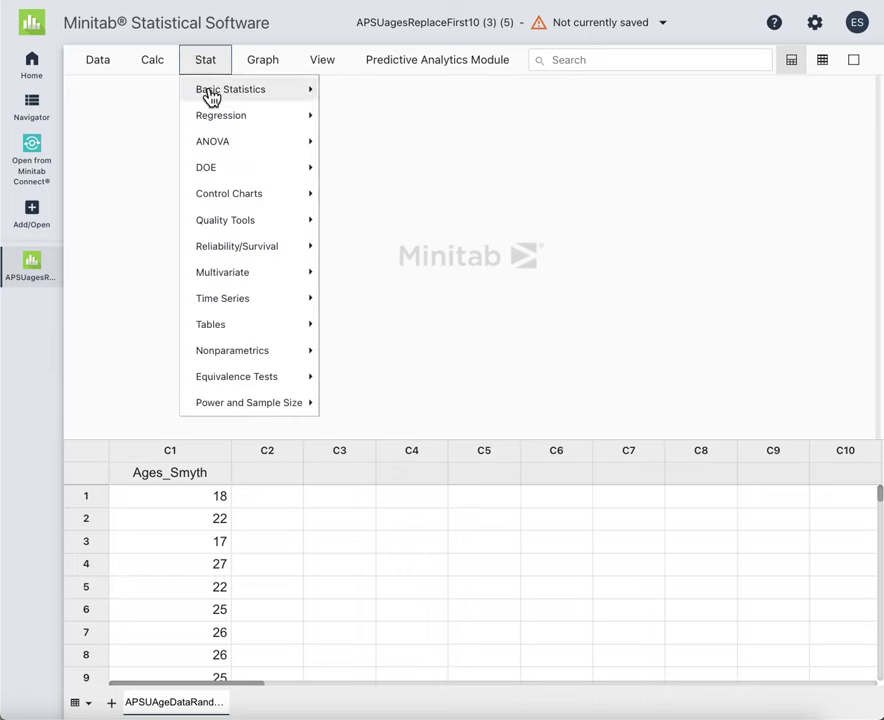
mouse_move(211, 96)
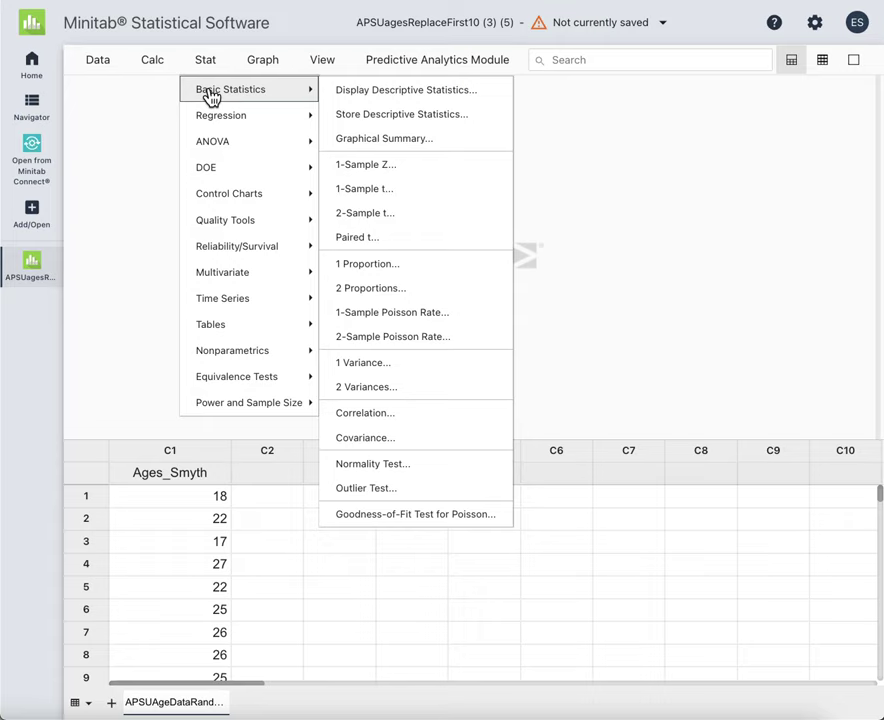
left_click(363, 100)
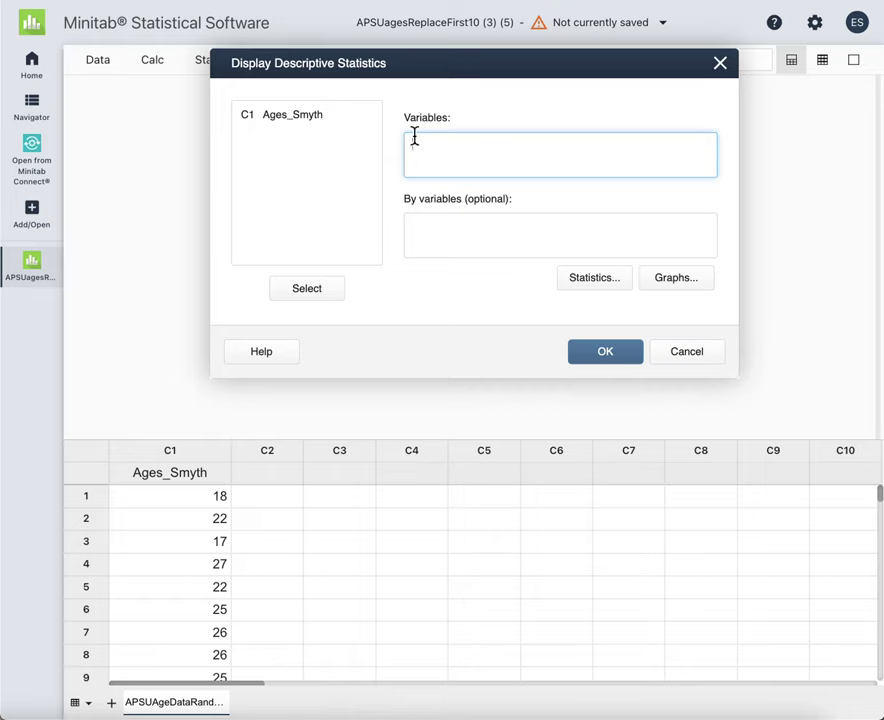
left_click(281, 118)
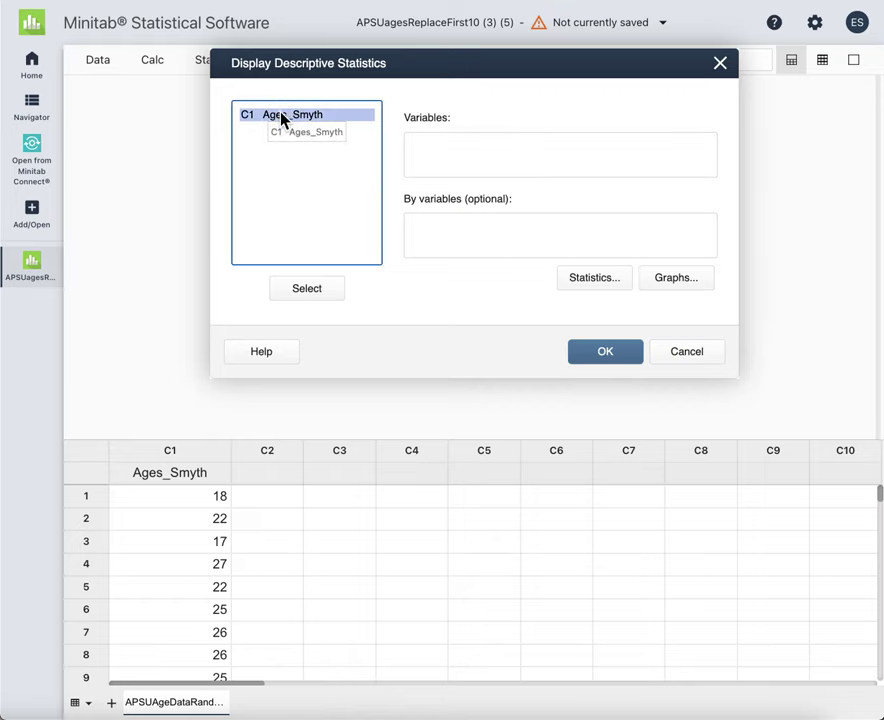
double_click(281, 118)
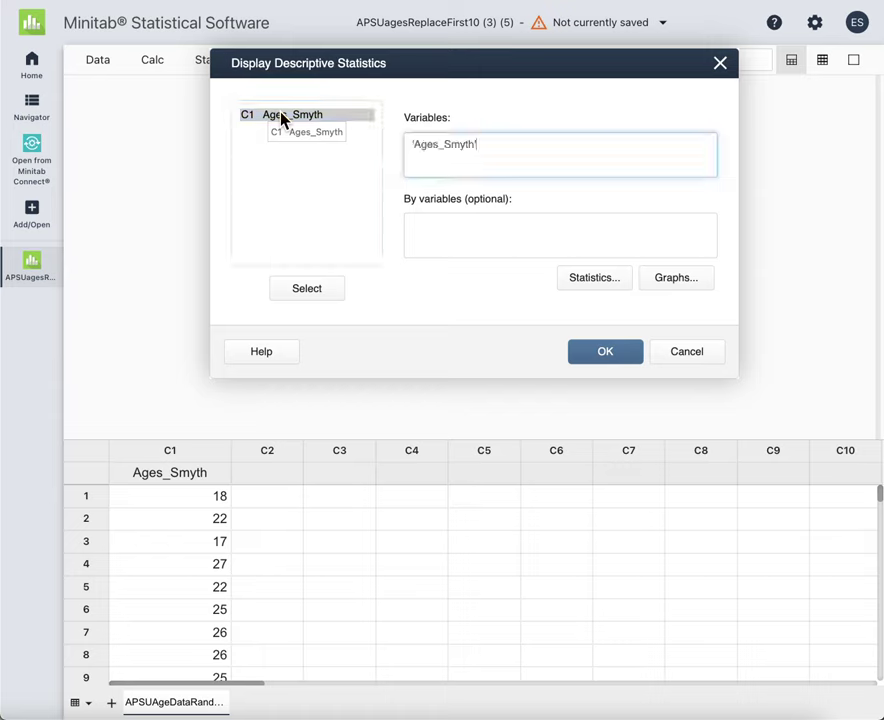
left_click(515, 152)
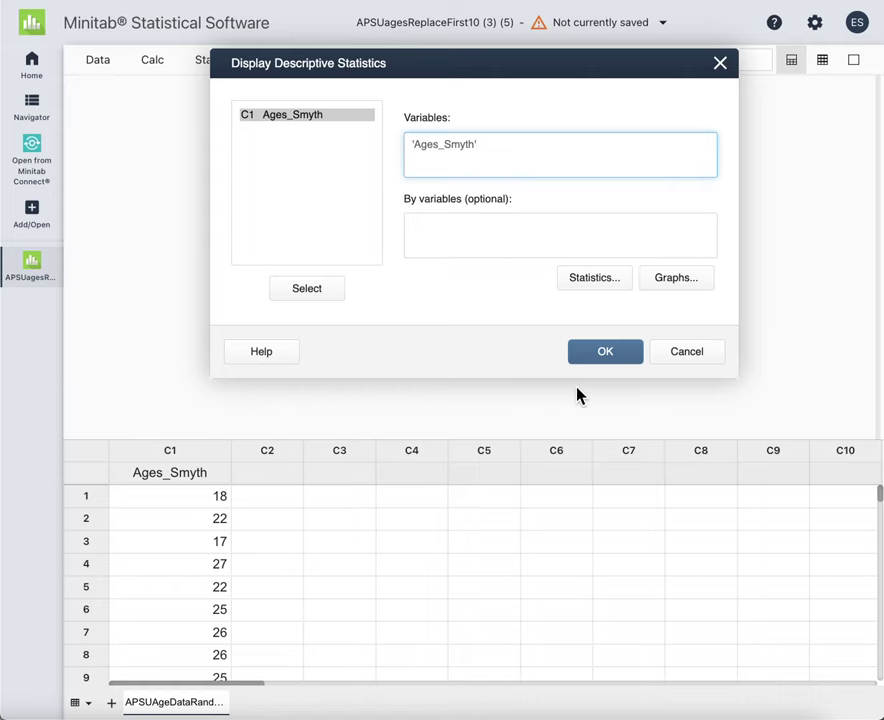
Step: Add Variance, Range and Sum of squares to the default statistics for the ages column
left_click(589, 280)
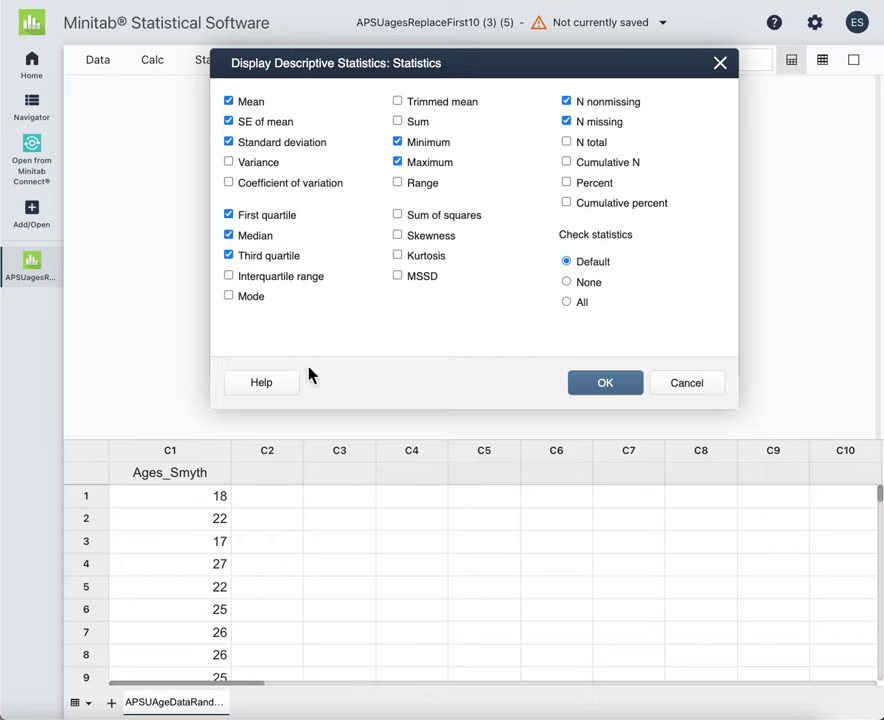
left_click(228, 163)
left_click(398, 184)
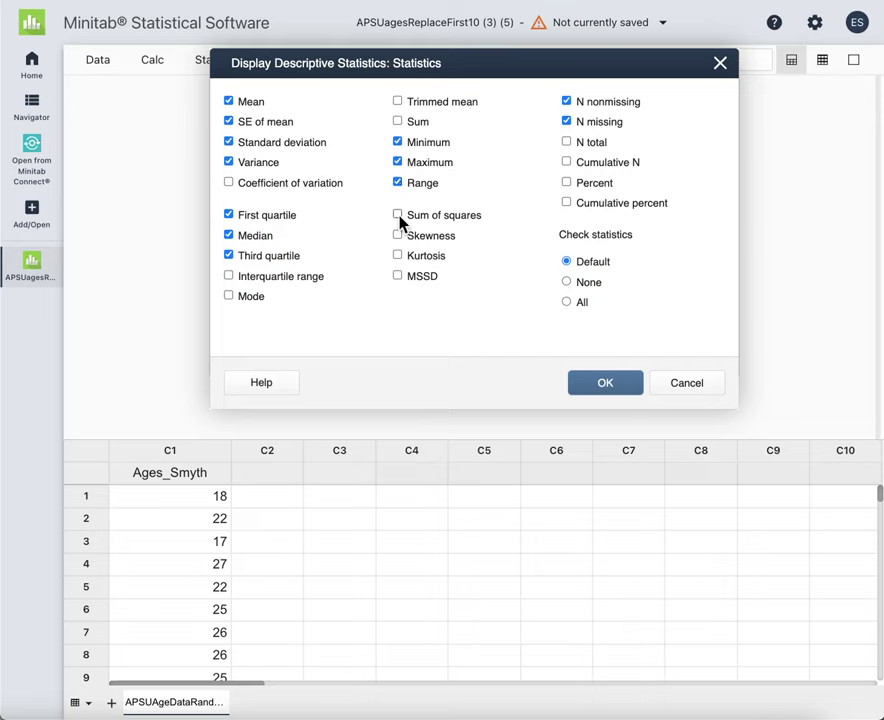
left_click(398, 215)
left_click(609, 390)
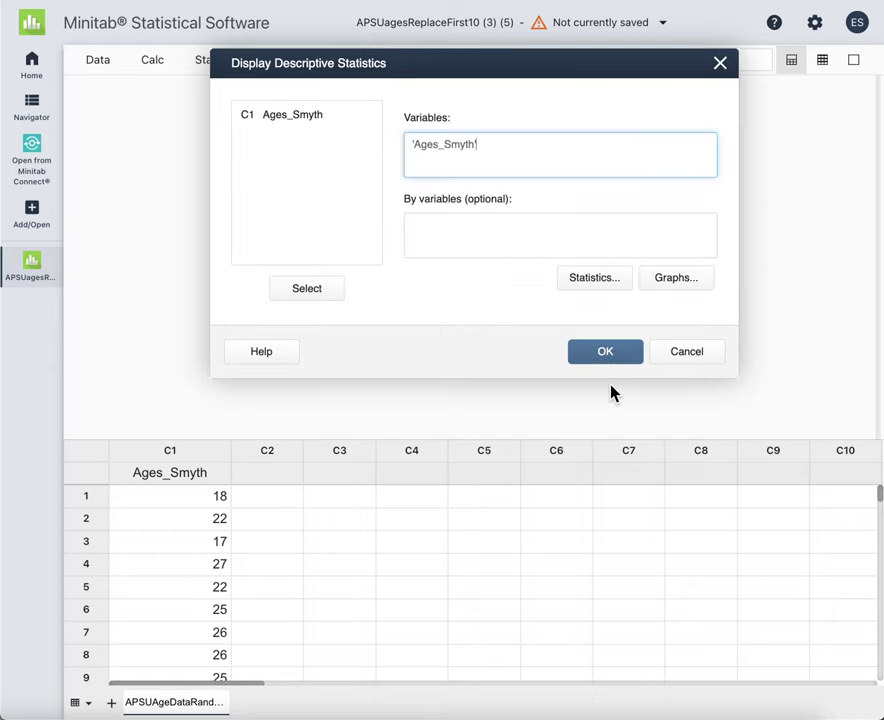
Step: Include the histogram, histogram with normal curve, individual value plot and boxplot, and generate the descriptive statistics output
left_click(668, 288)
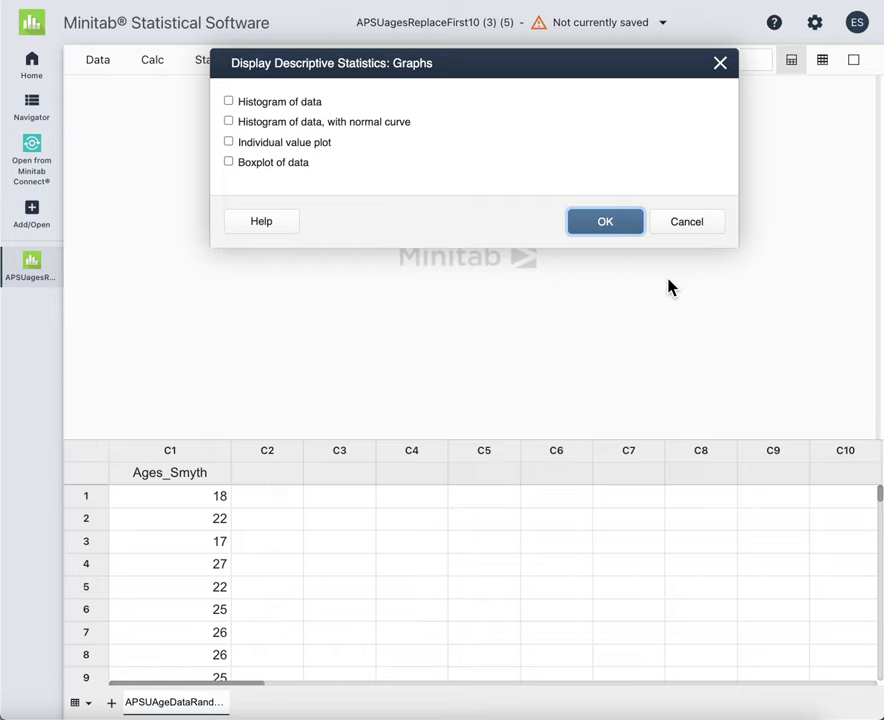
left_click(229, 102)
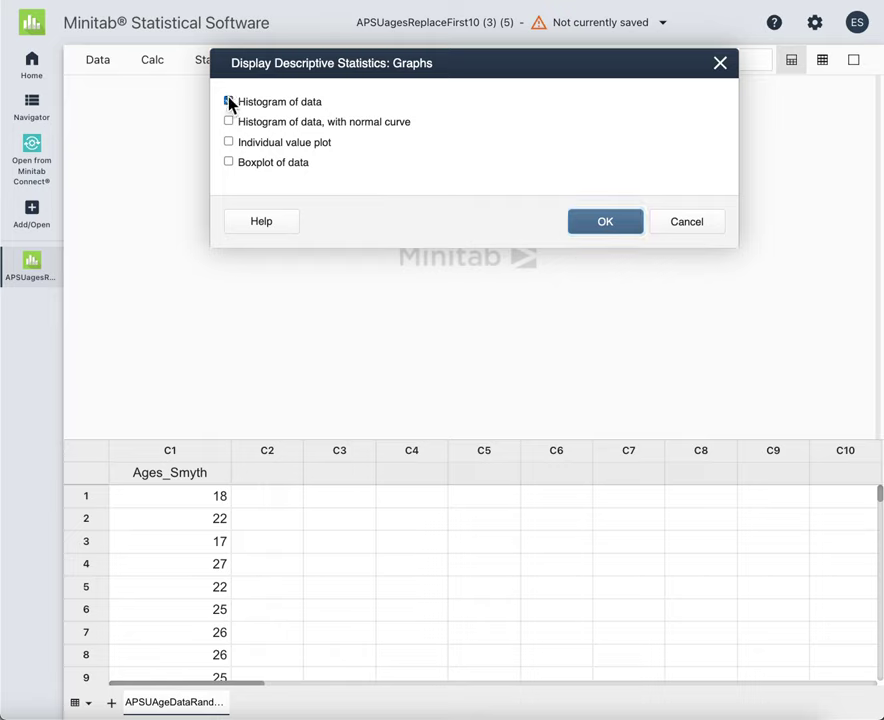
left_click(229, 122)
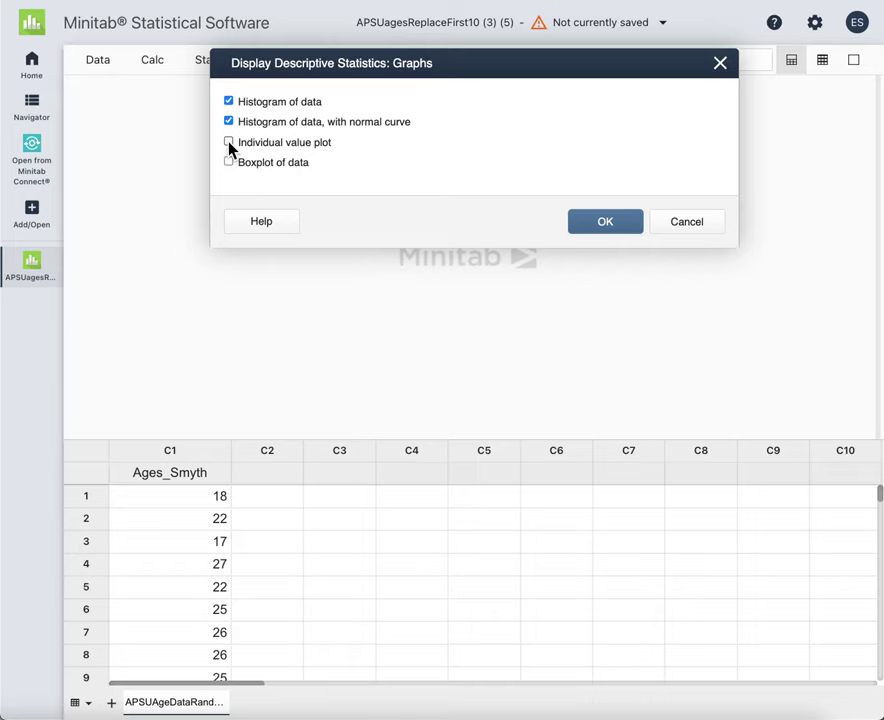
left_click(229, 143)
left_click(229, 164)
left_click(606, 222)
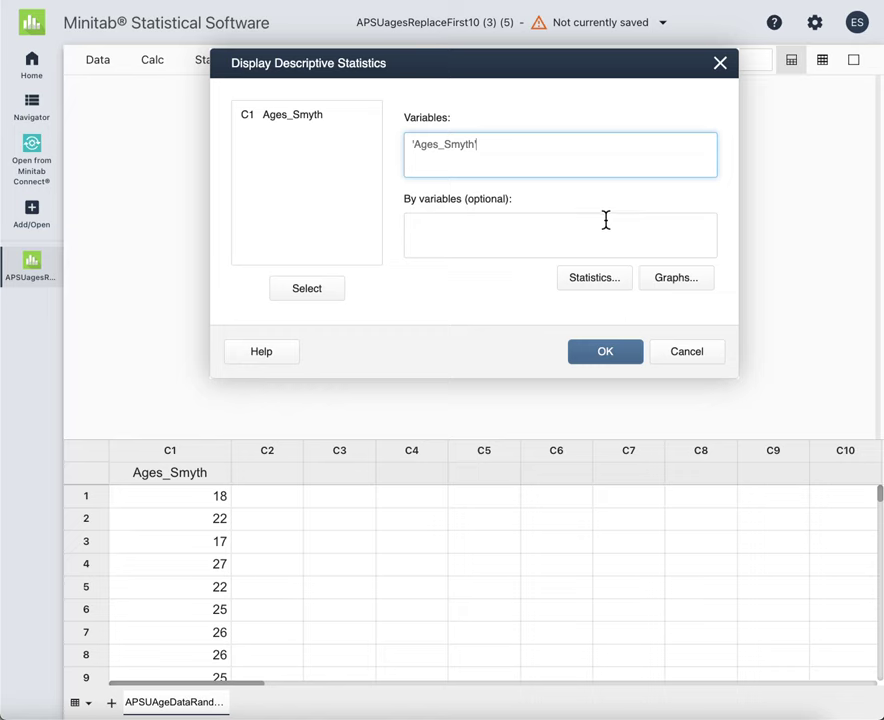
left_click(614, 352)
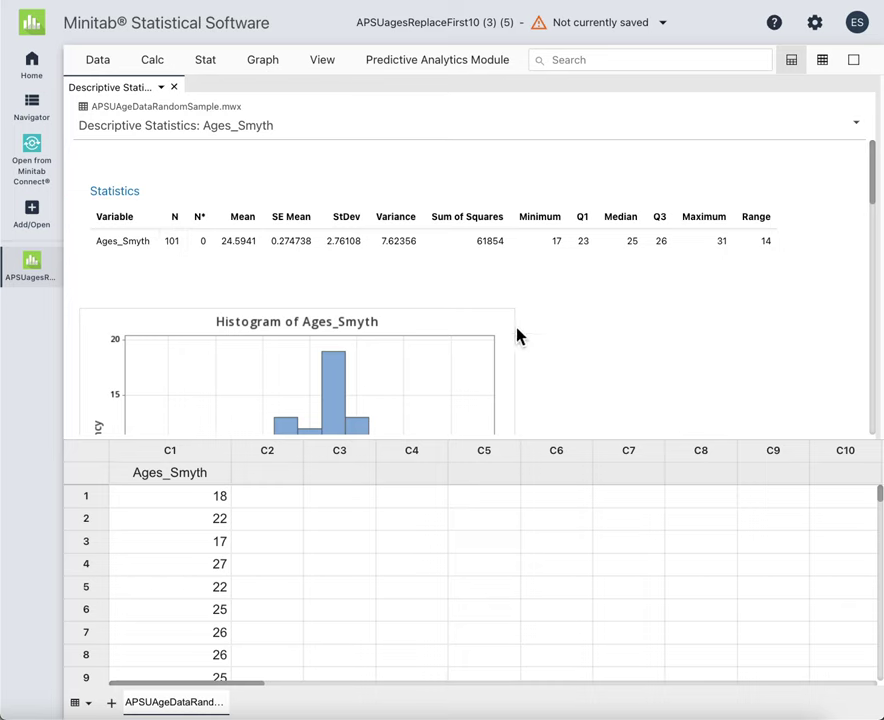
Step: Examine the plain histogram and the histogram with normal curve, checking how closely the bars follow the curve
scroll(493, 341, "down", 5)
scroll(493, 341, "down", 5)
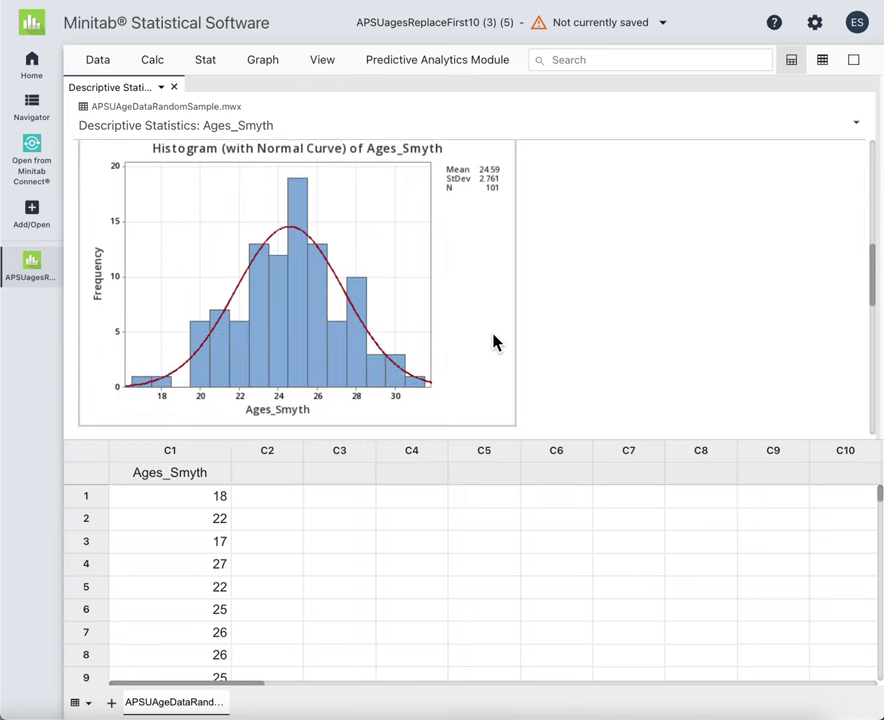
scroll(493, 341, "down", 5)
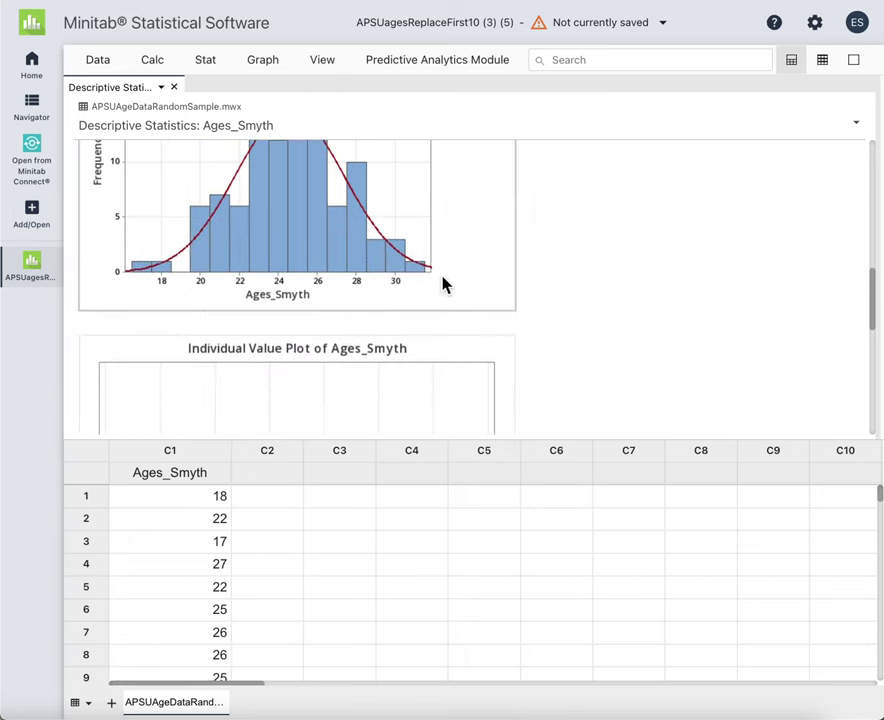
scroll(444, 283, "up", 3)
scroll(443, 287, "up", 3)
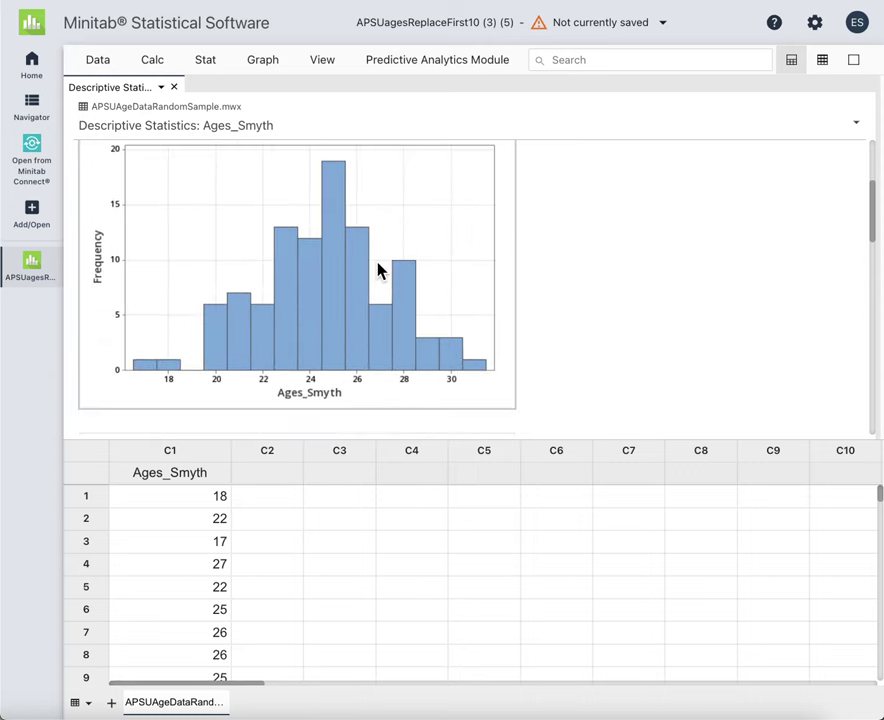
mouse_move(356, 244)
scroll(355, 242, "down", 1)
scroll(356, 244, "down", 3)
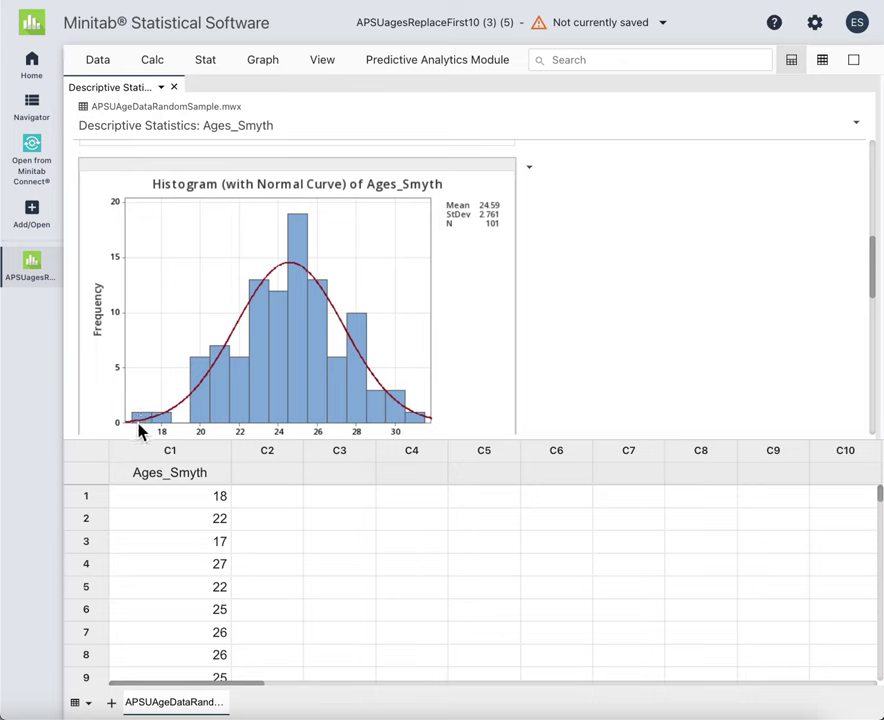
mouse_move(220, 360)
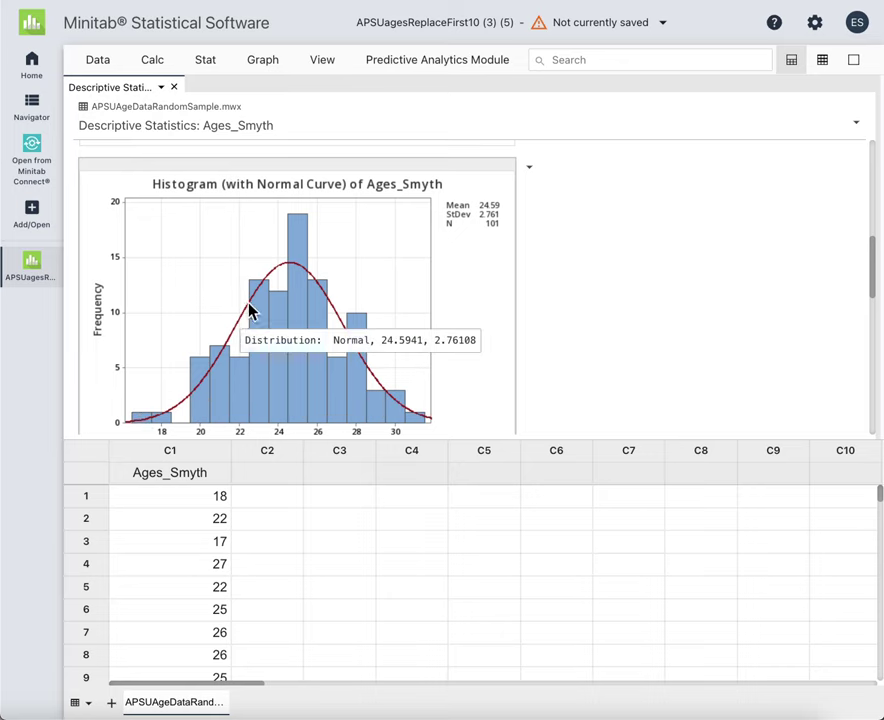
mouse_move(308, 224)
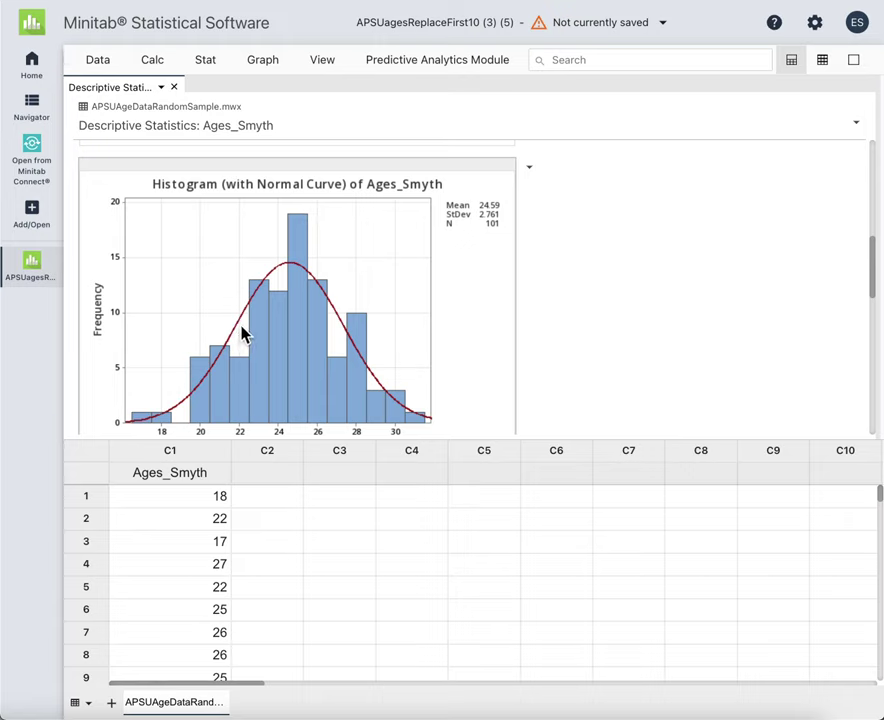
mouse_move(357, 327)
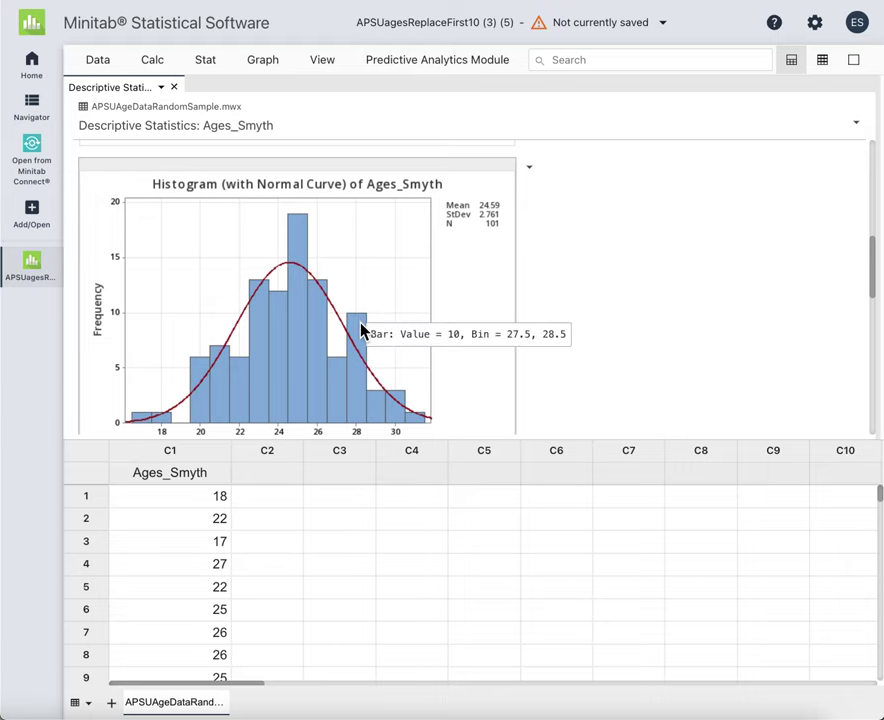
mouse_move(201, 420)
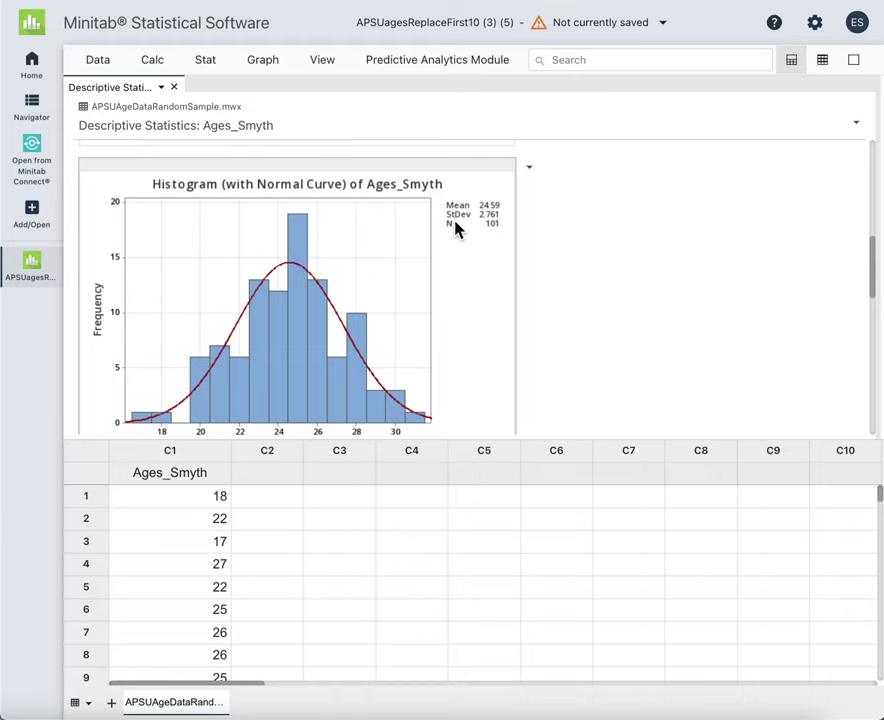
Step: Examine the individual value plot and the boxplot of the ages for spread and outliers
scroll(487, 356, "down", 5)
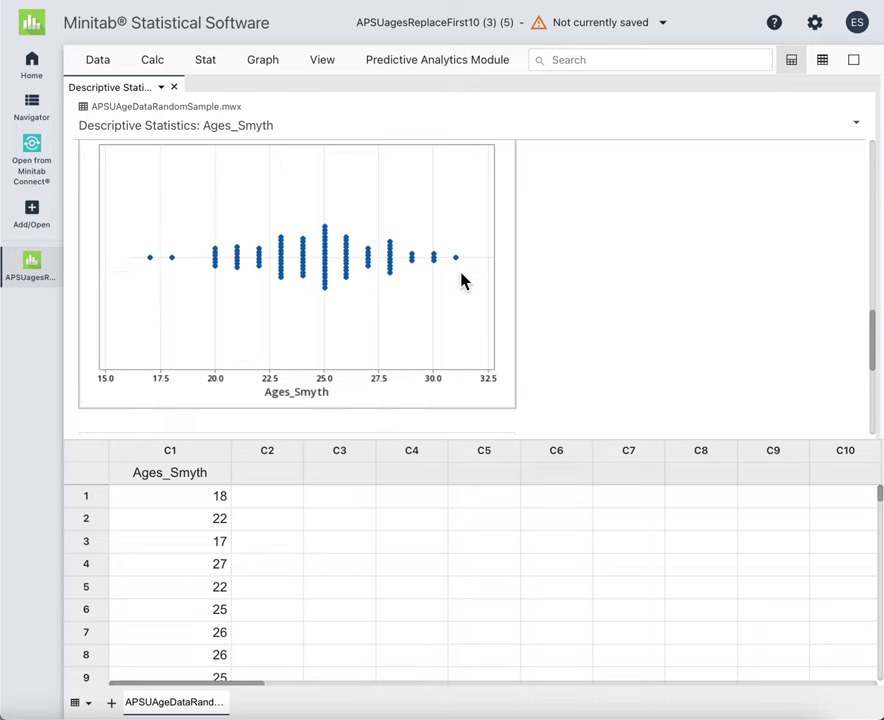
scroll(464, 280, "up", 3)
scroll(462, 280, "down", 4)
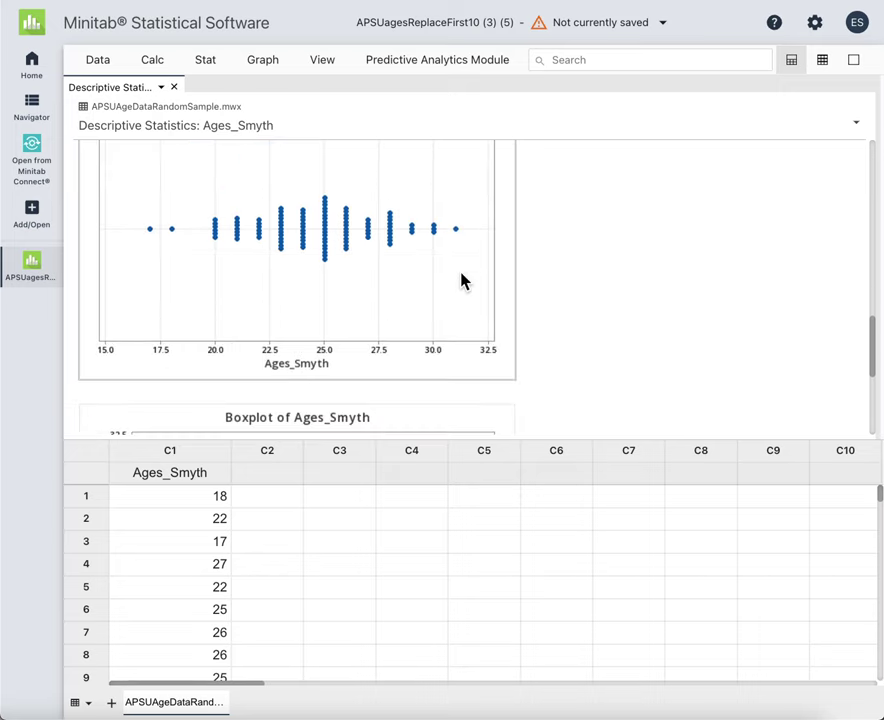
scroll(462, 281, "down", 3)
scroll(462, 281, "down", 2)
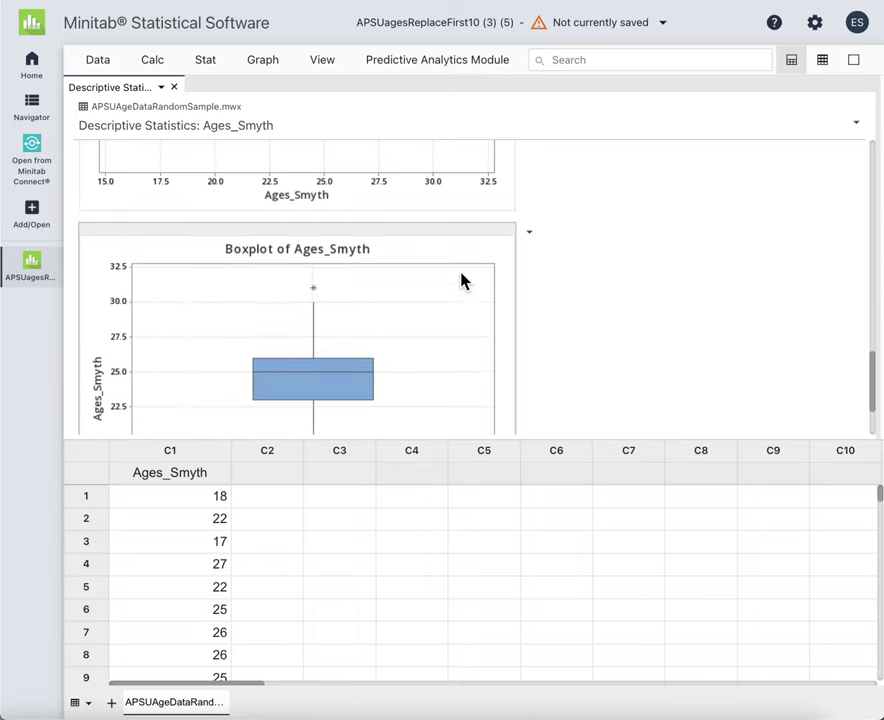
scroll(462, 281, "up", 3)
scroll(462, 281, "down", 2)
scroll(462, 281, "down", 2)
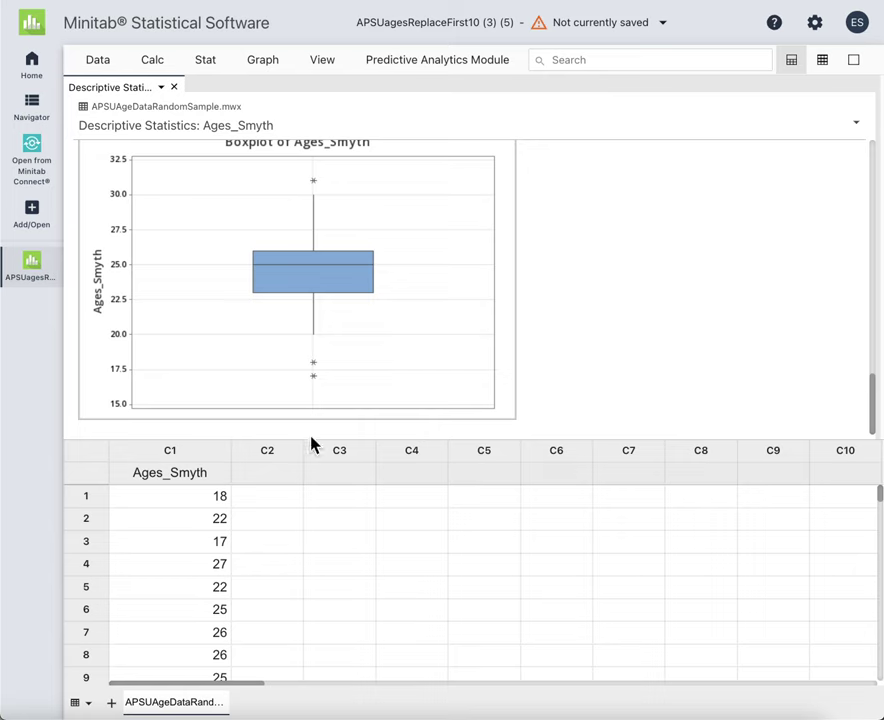
mouse_move(311, 270)
Step: Return to the Statistics table in the output and view its available options without choosing one
scroll(493, 296, "up", 10)
scroll(493, 296, "down", 2)
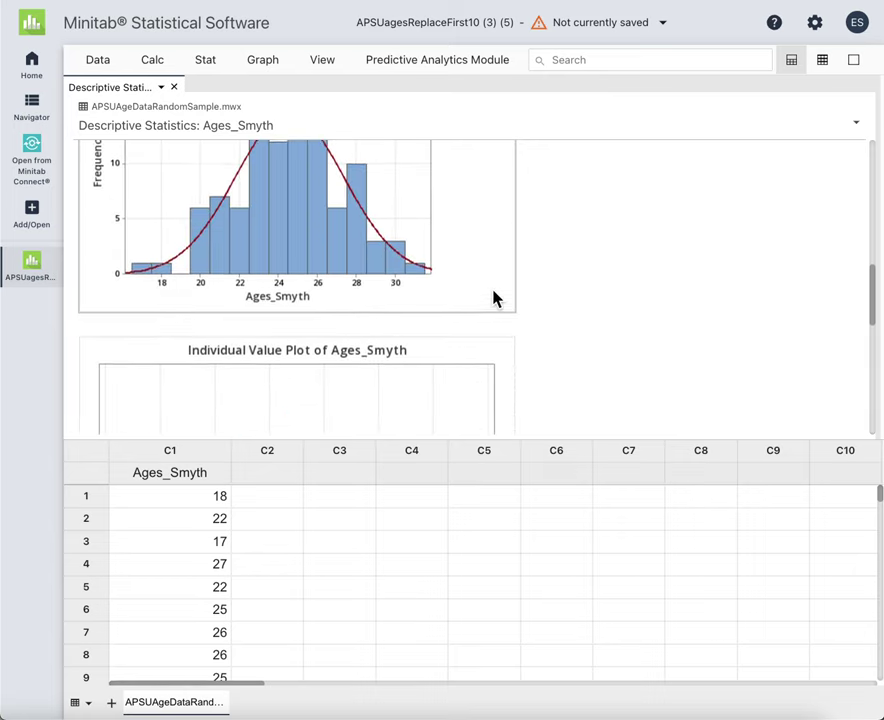
scroll(493, 296, "up", 5)
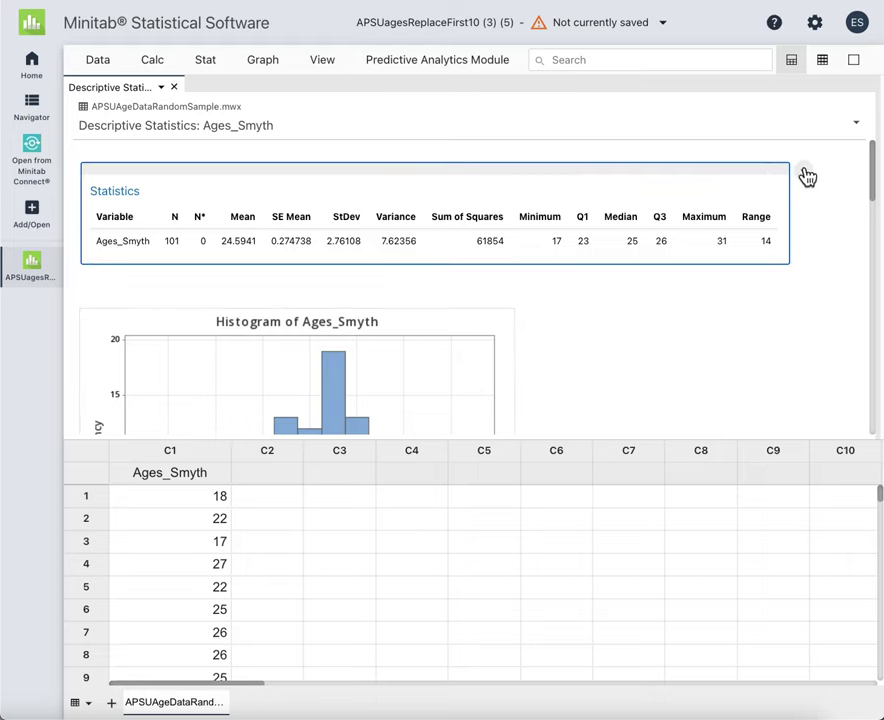
left_click(804, 174)
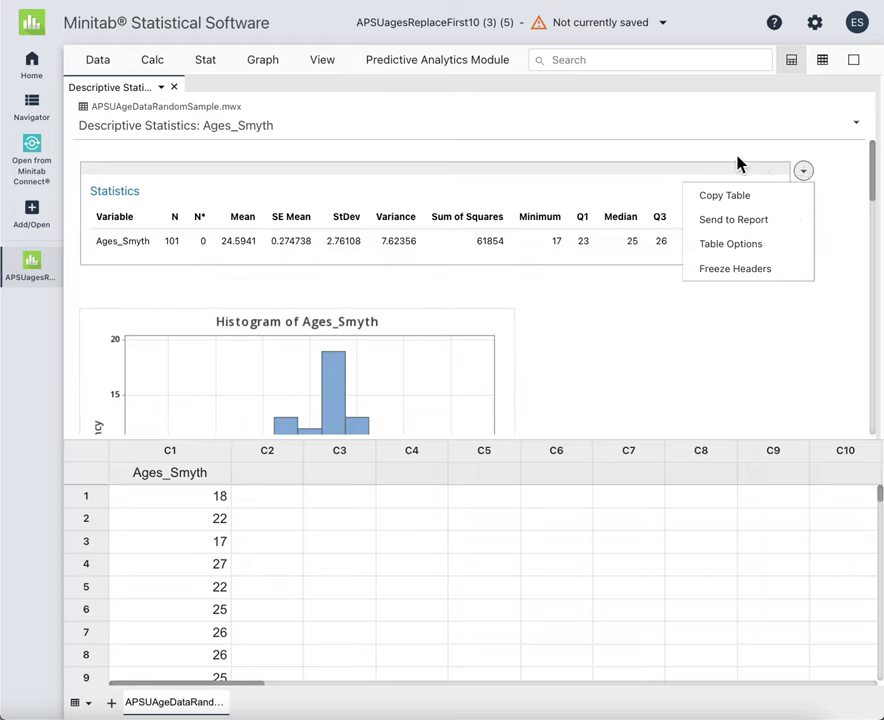
left_click(805, 173)
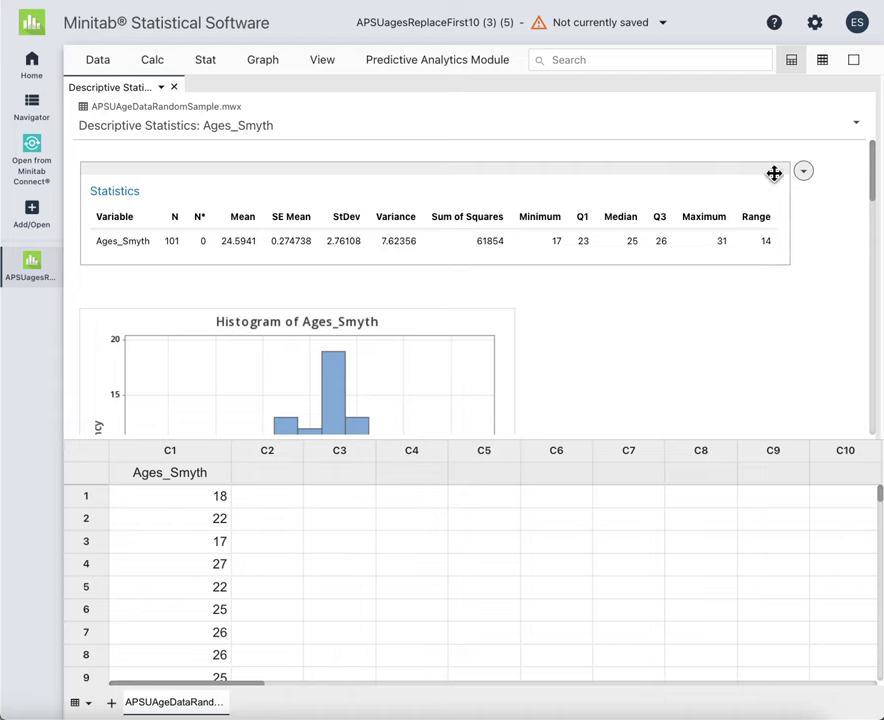
Step: Copy the Statistics table from the output, switch to the Word document and paste it as answer 1
left_click(530, 305)
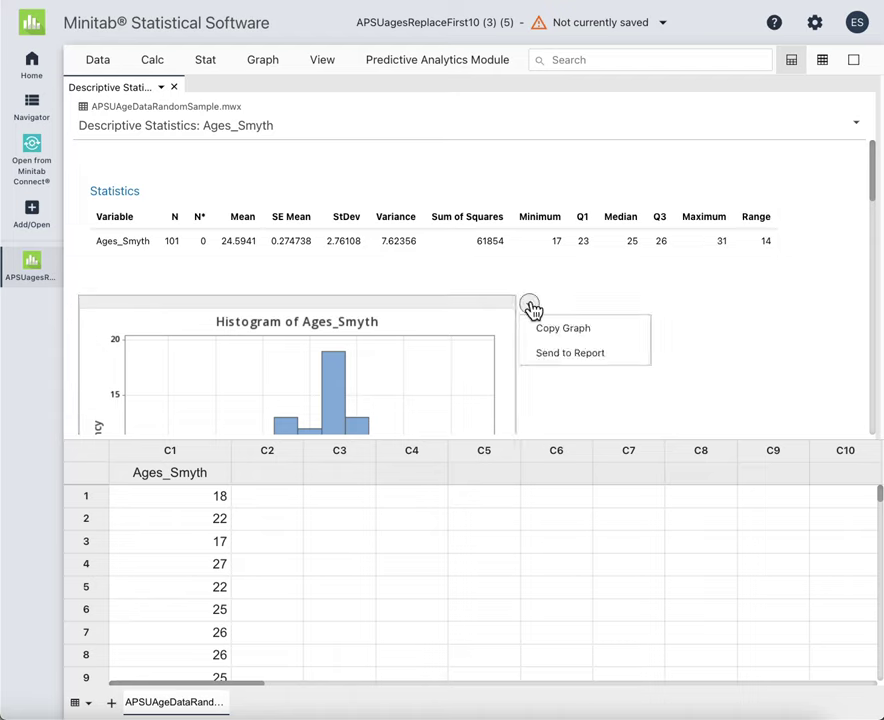
left_click(530, 305)
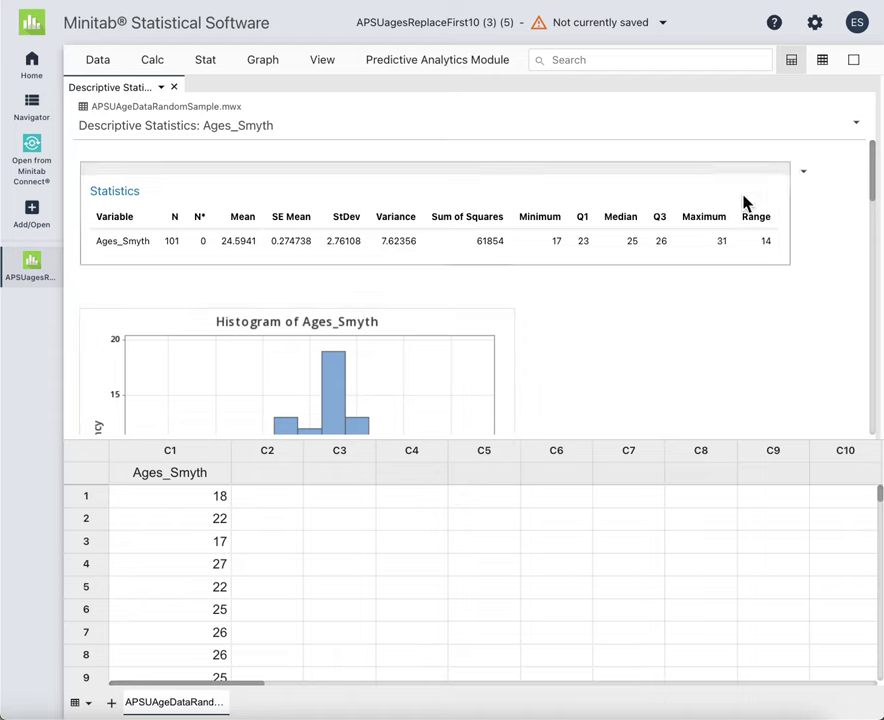
left_click(805, 174)
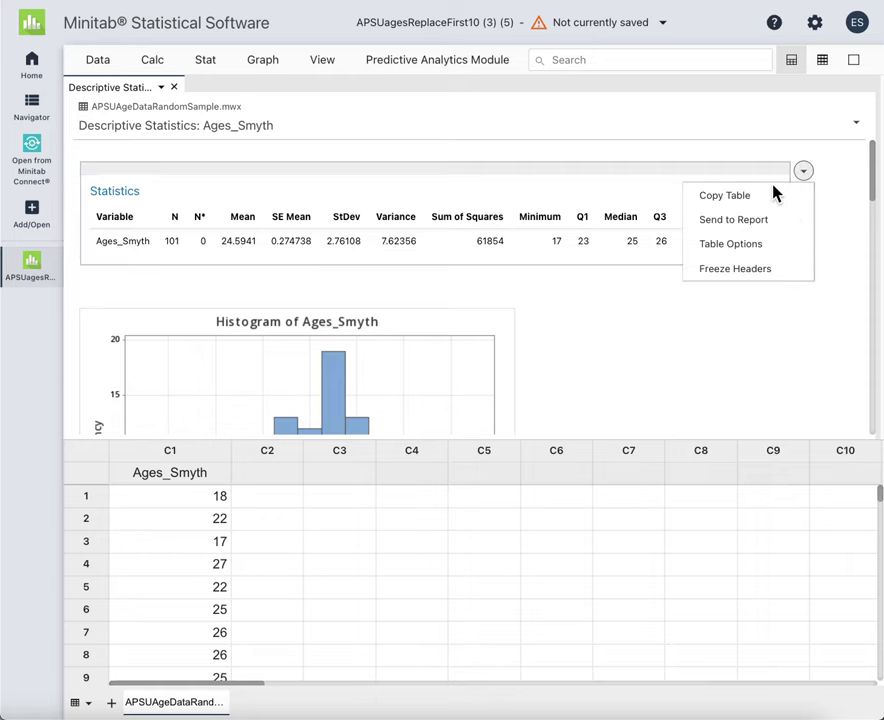
left_click(745, 198)
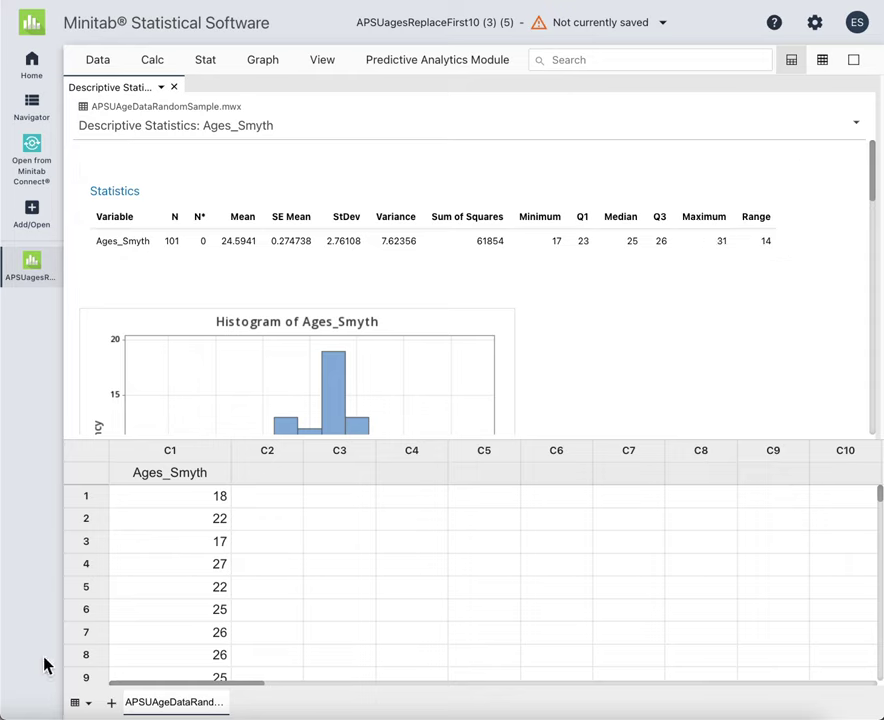
key("super+Tab")
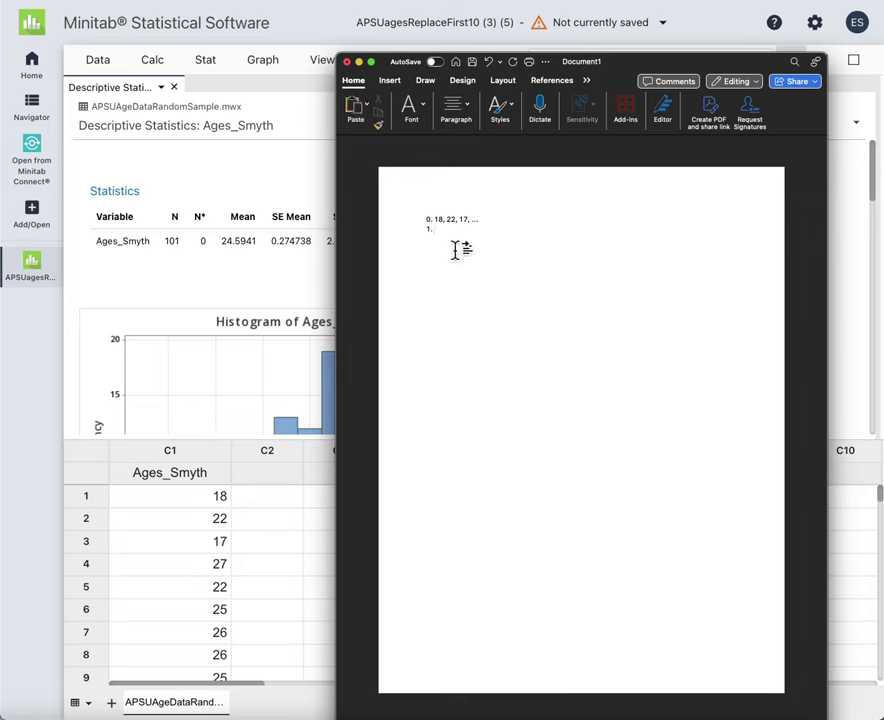
left_click(355, 108)
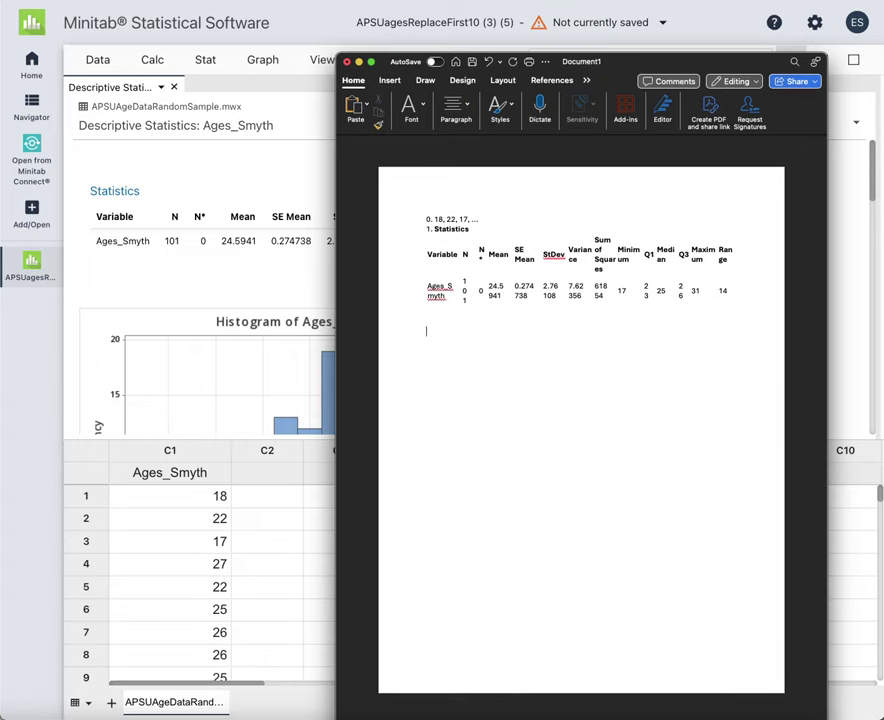
Step: Copy the plain histogram of the ages from Minitab and paste it below the statistics table in Word
left_click(225, 273)
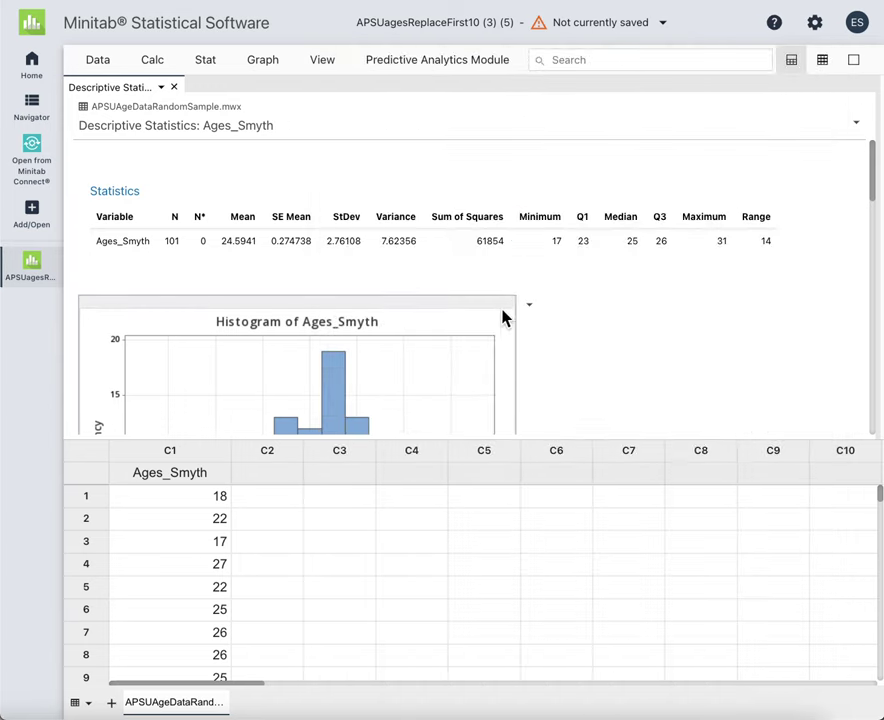
left_click(530, 306)
left_click(558, 328)
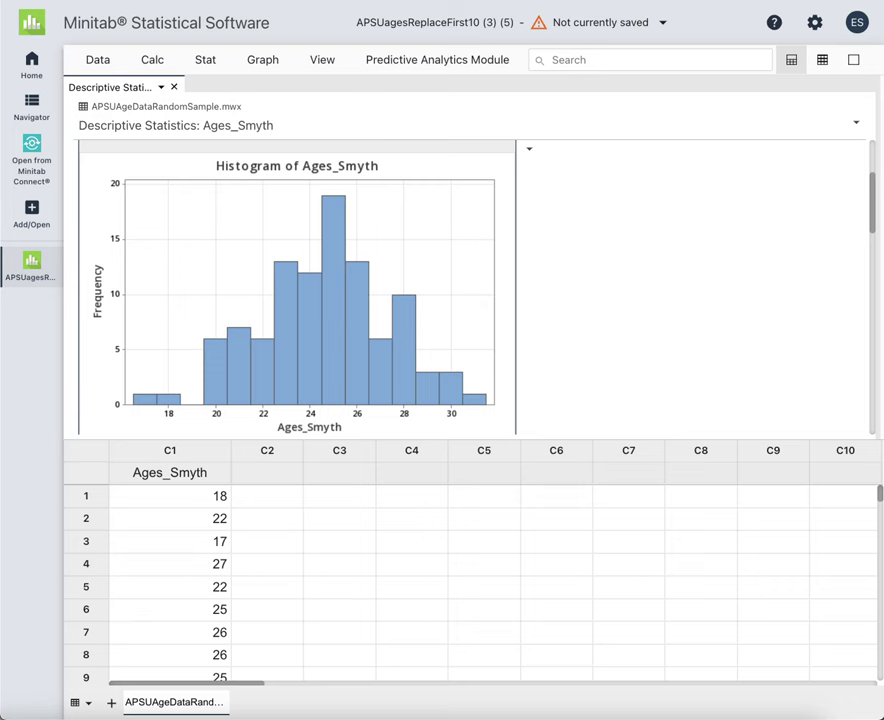
key("super+Tab")
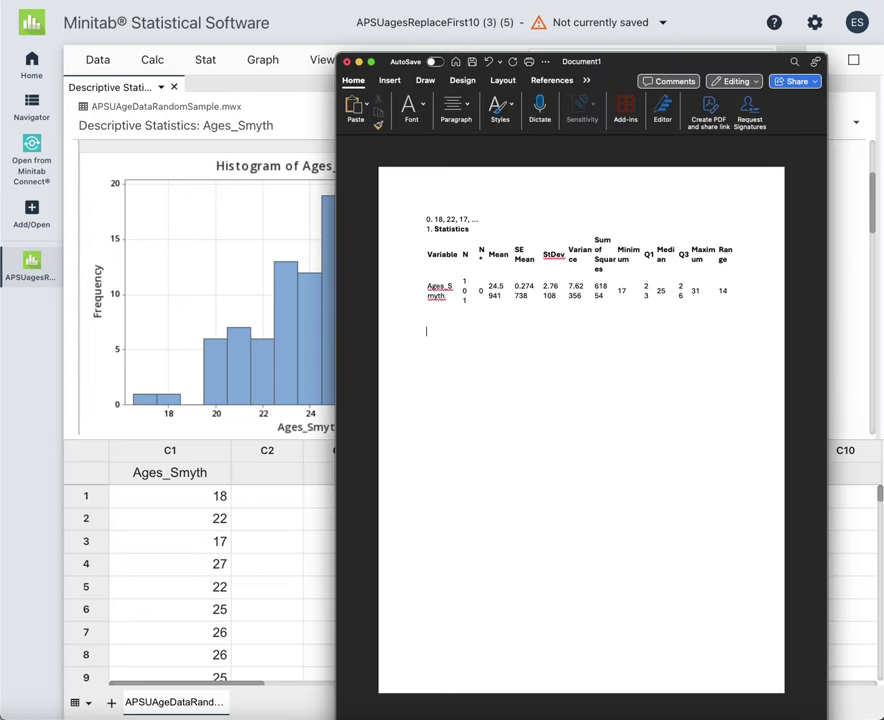
left_click(358, 108)
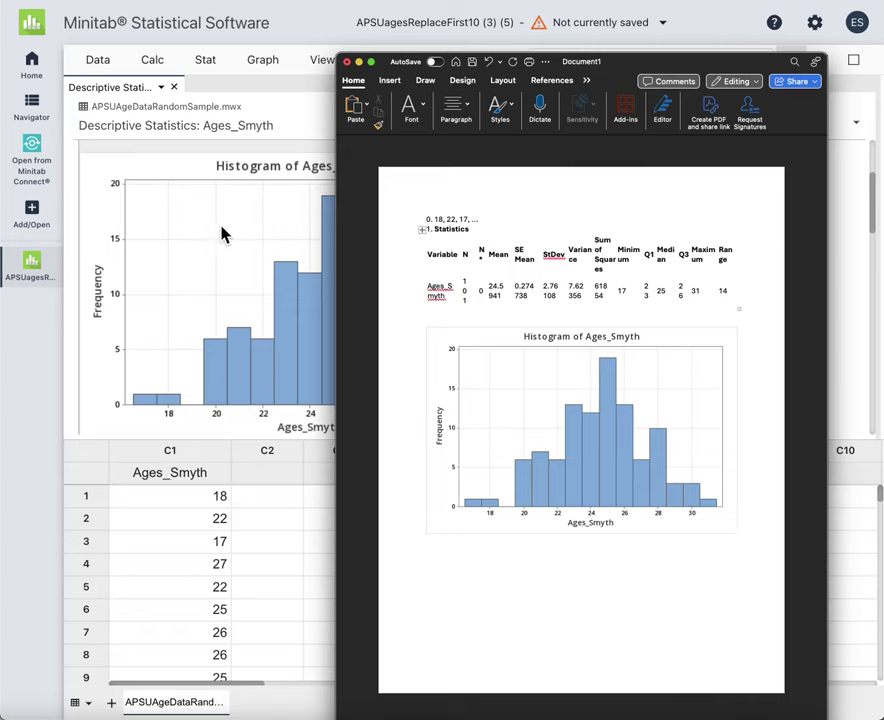
left_click(77, 392)
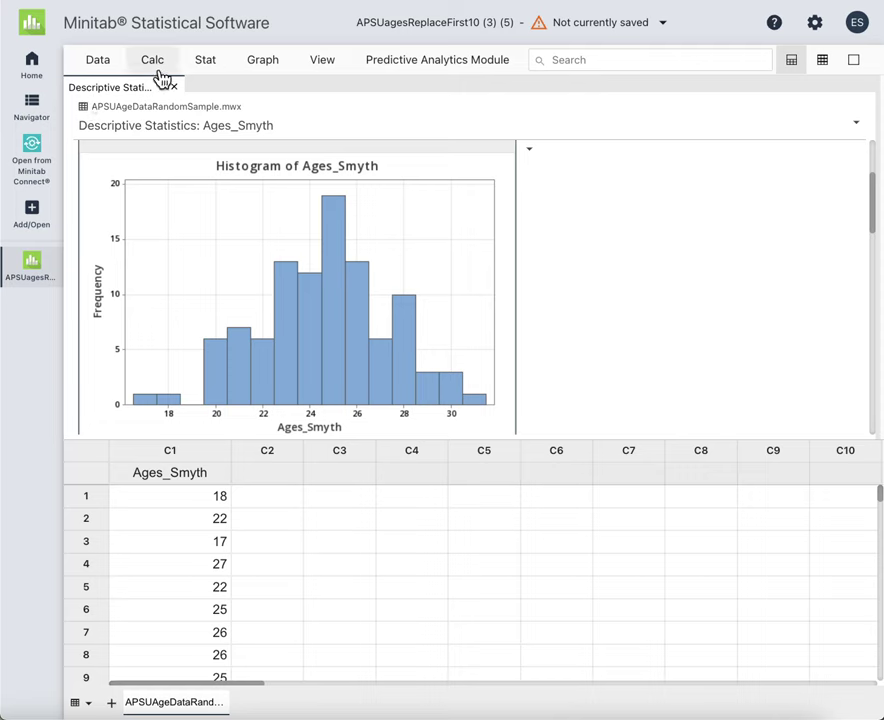
left_click(261, 62)
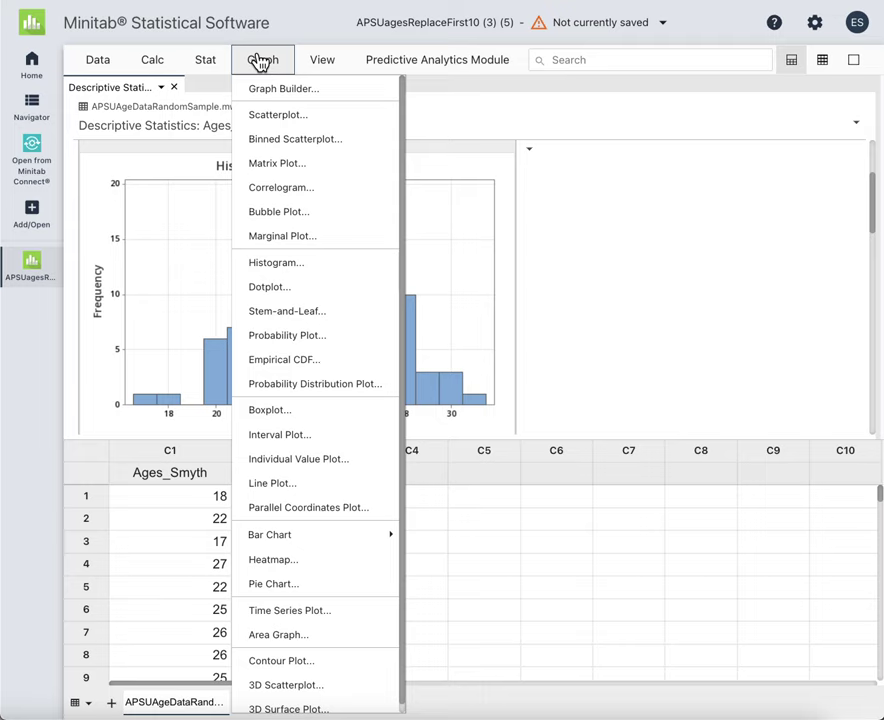
left_click(272, 117)
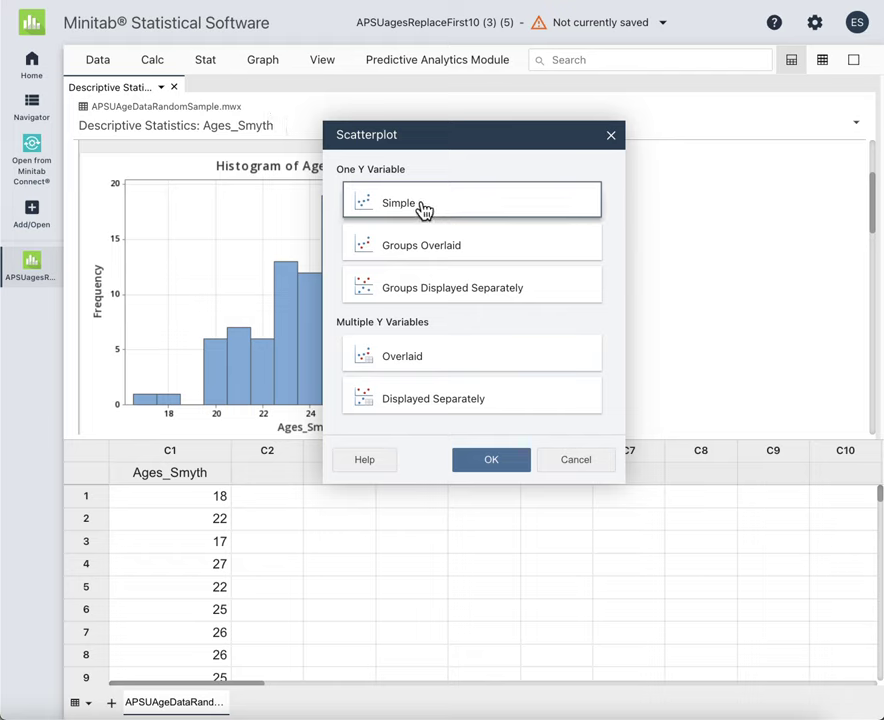
left_click(481, 467)
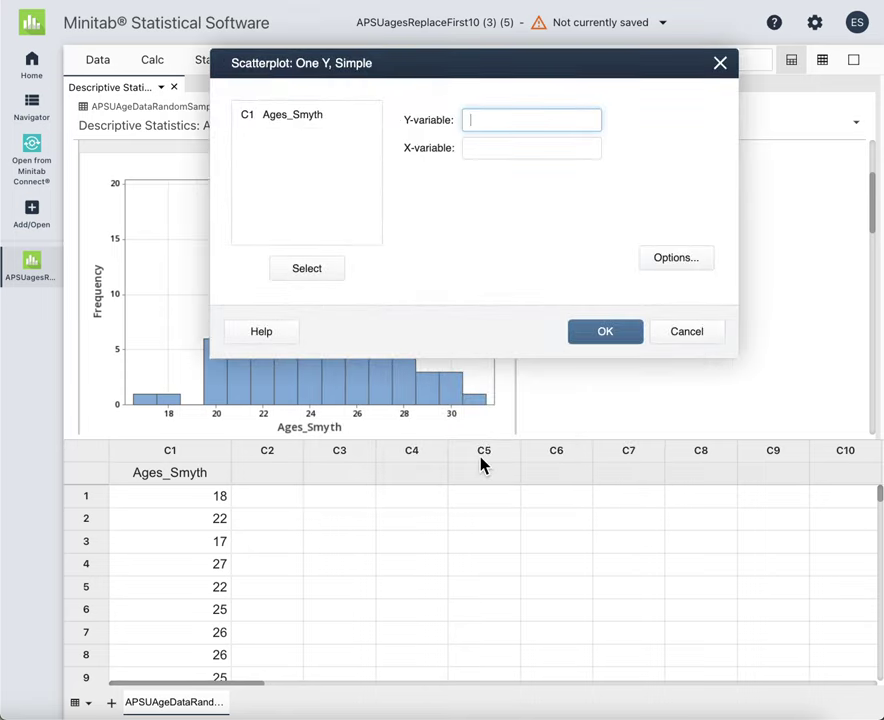
left_click(687, 334)
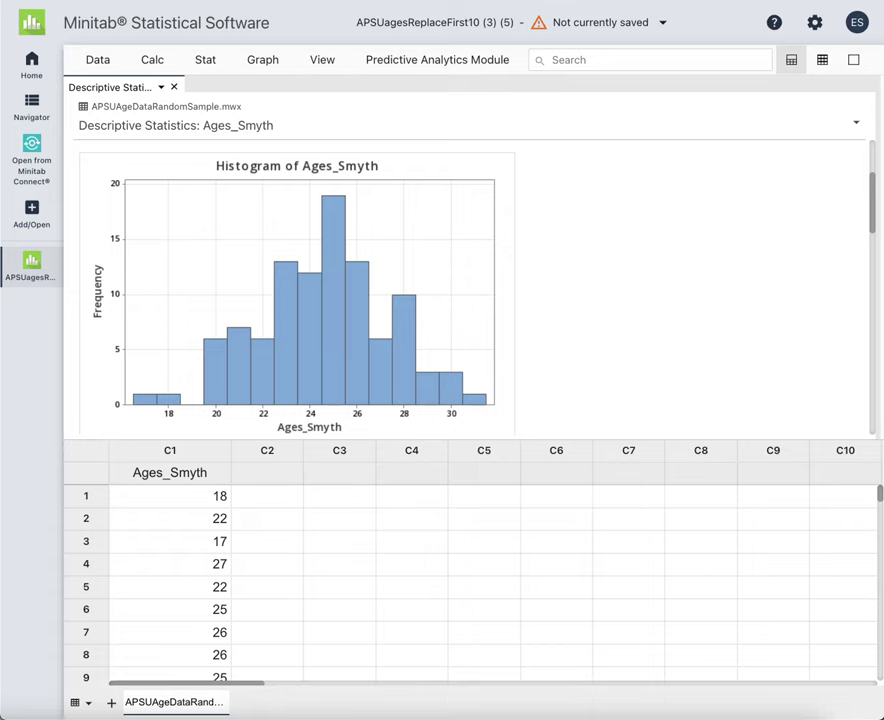
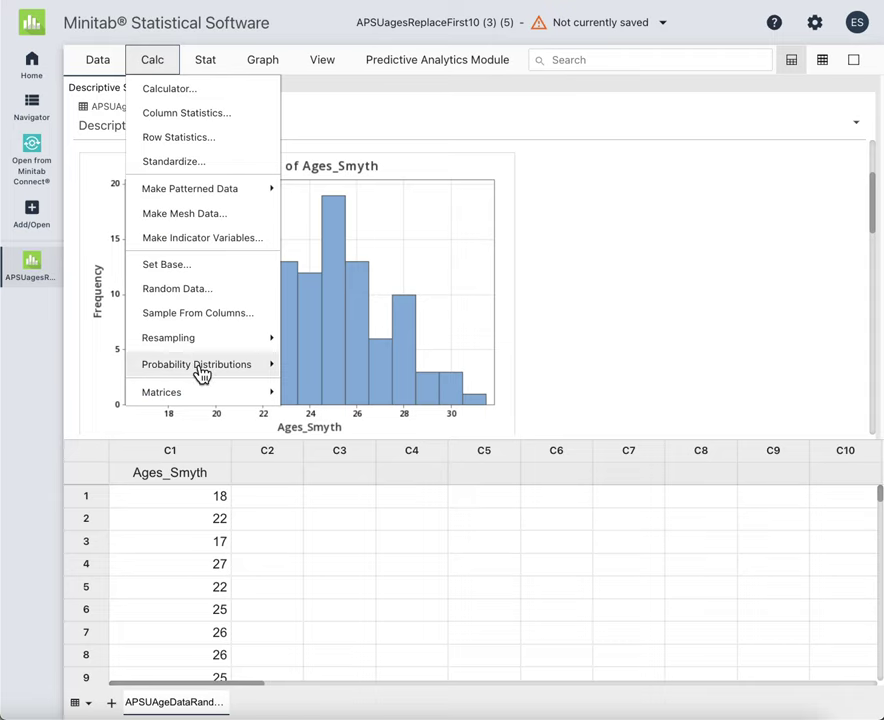
mouse_move(202, 372)
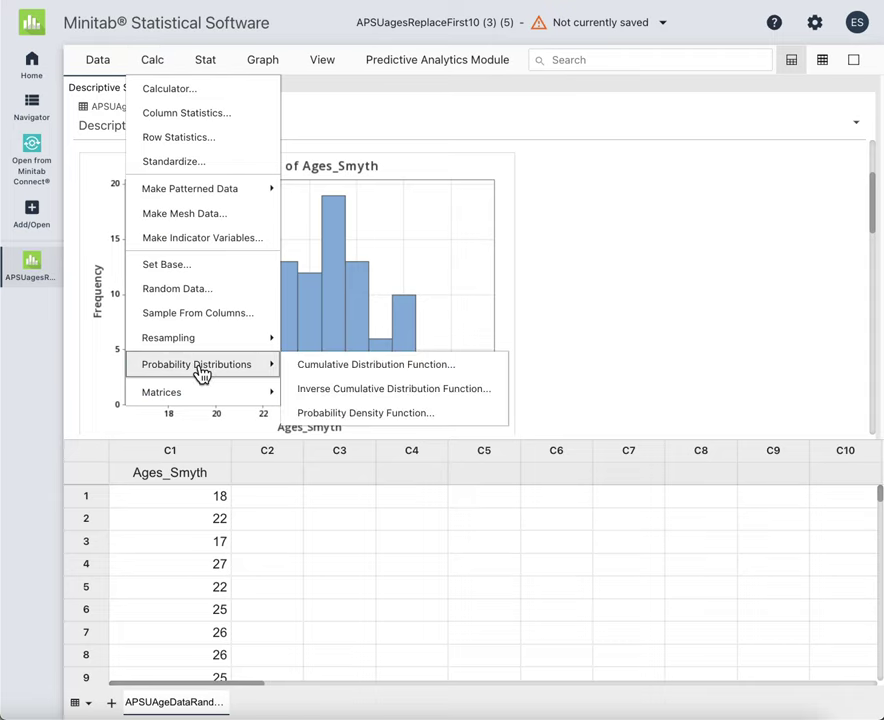
left_click(379, 367)
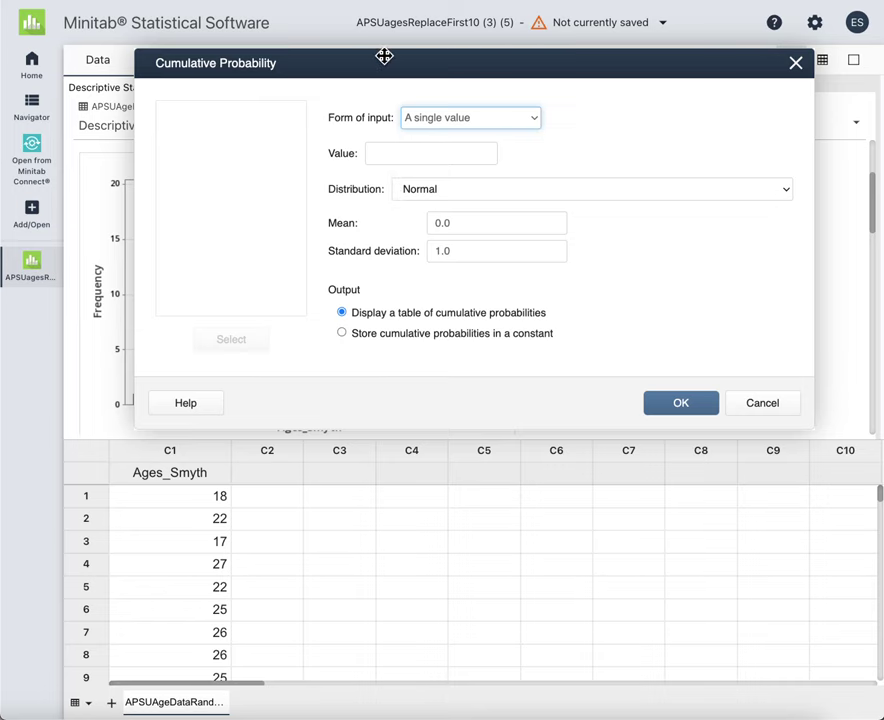
left_click_drag(384, 56, 398, 316)
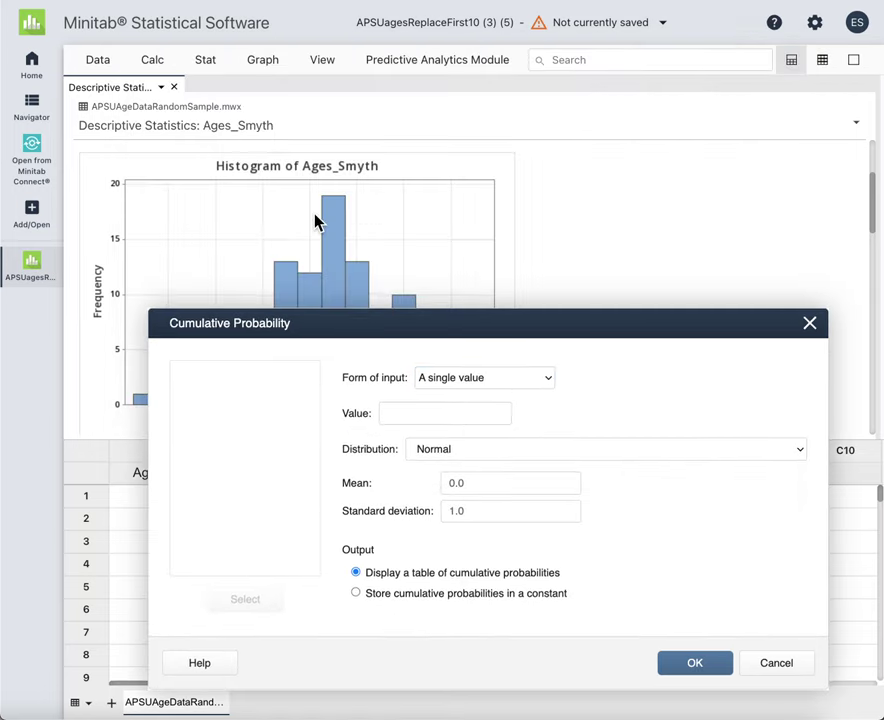
left_click_drag(446, 325, 460, 288)
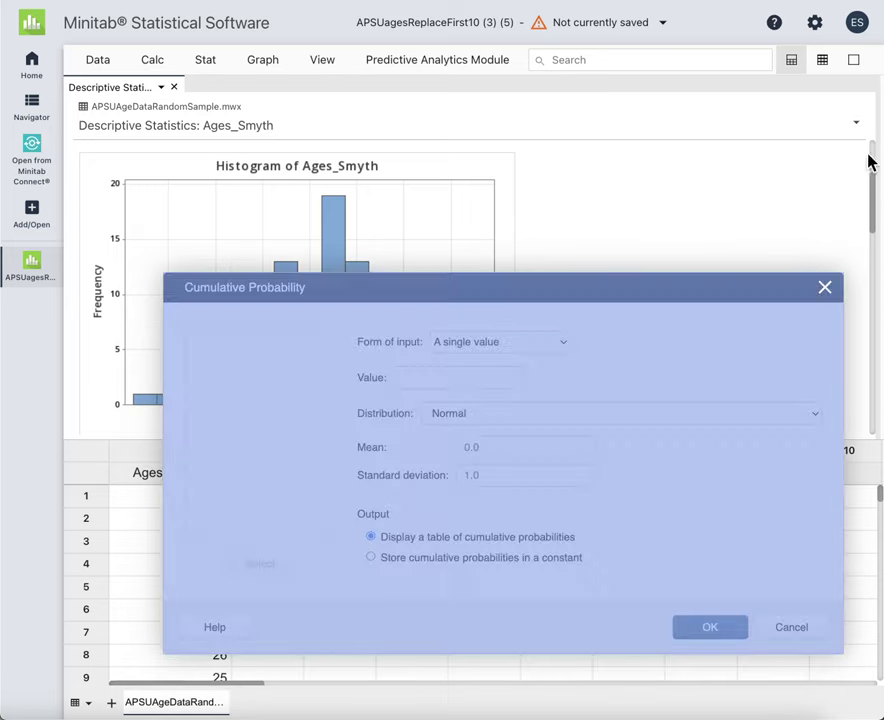
left_click(826, 290)
Step: With the Statistics table in view, start a normal Cumulative Distribution Function calculation in Minitab for the single value 20
scroll(408, 249, "up", 3)
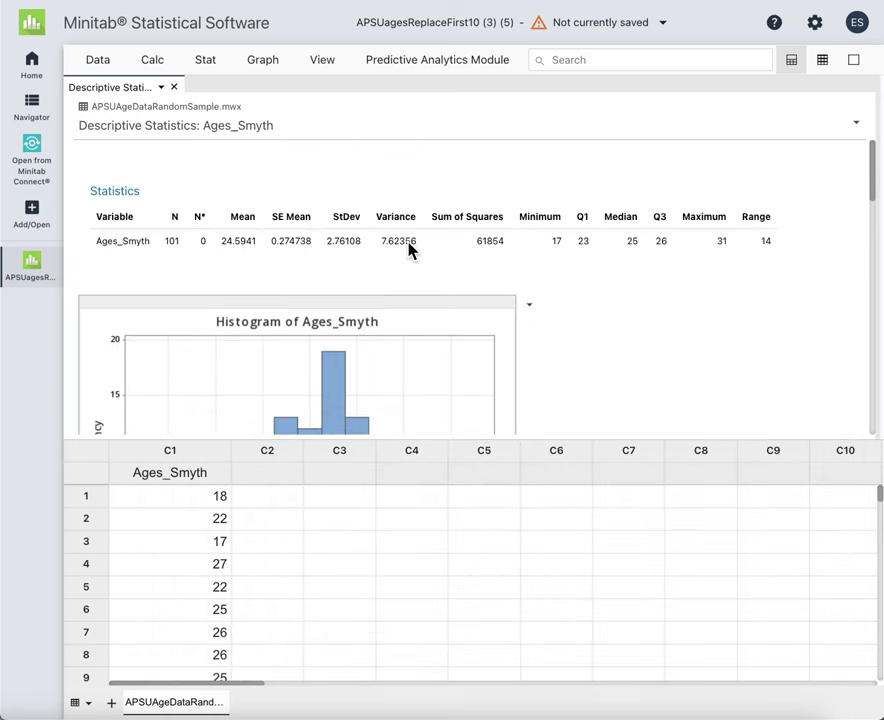
left_click(100, 62)
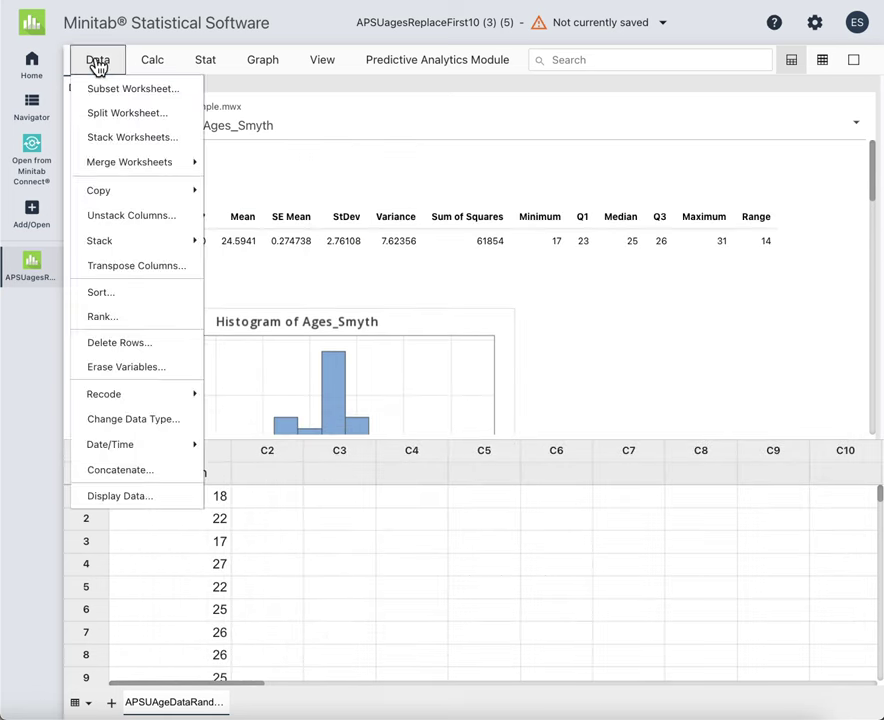
left_click(150, 62)
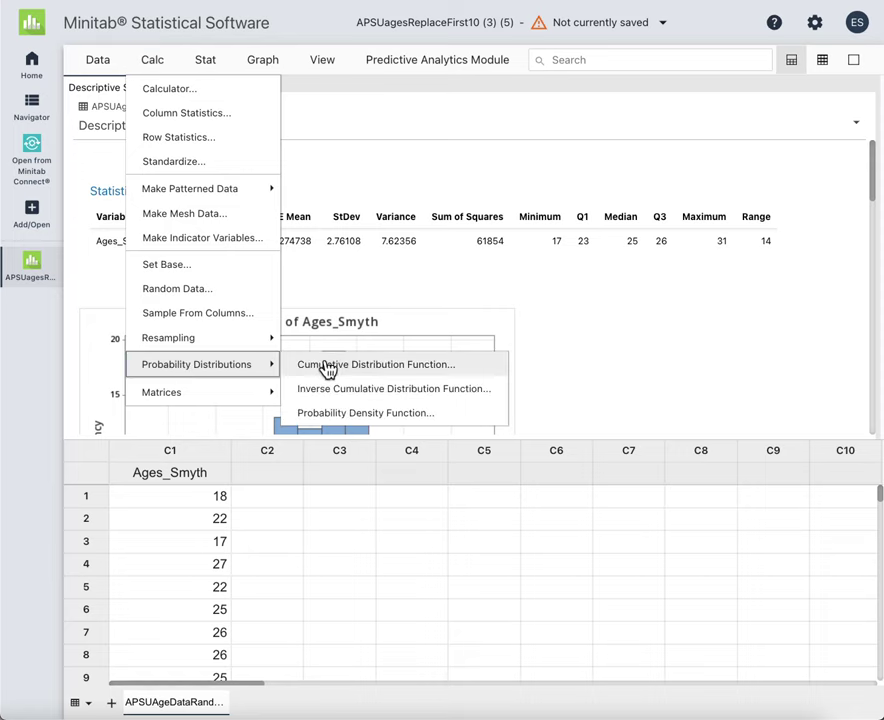
left_click(327, 368)
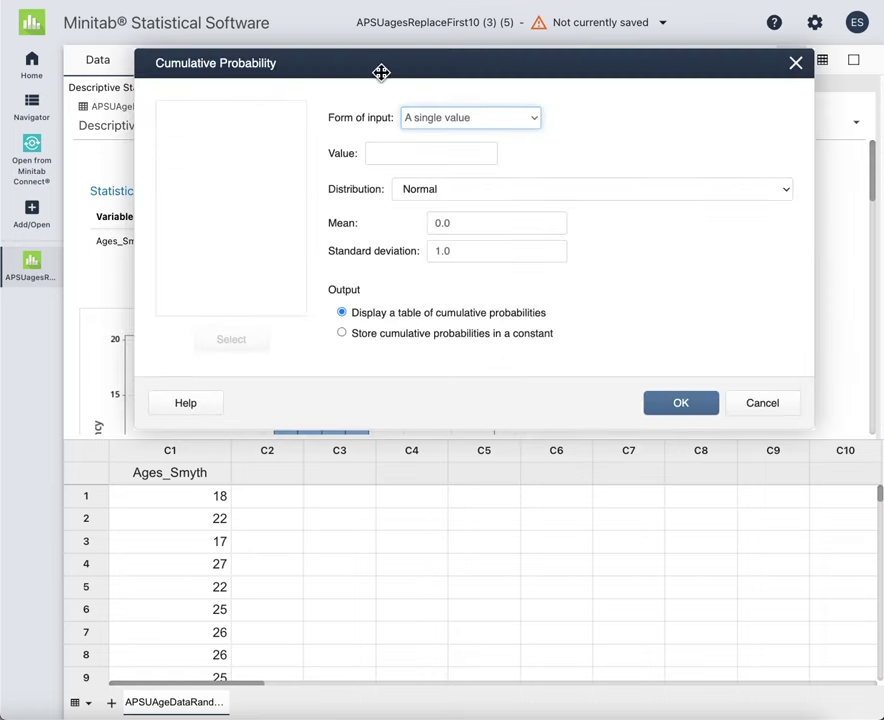
left_click_drag(381, 72, 329, 331)
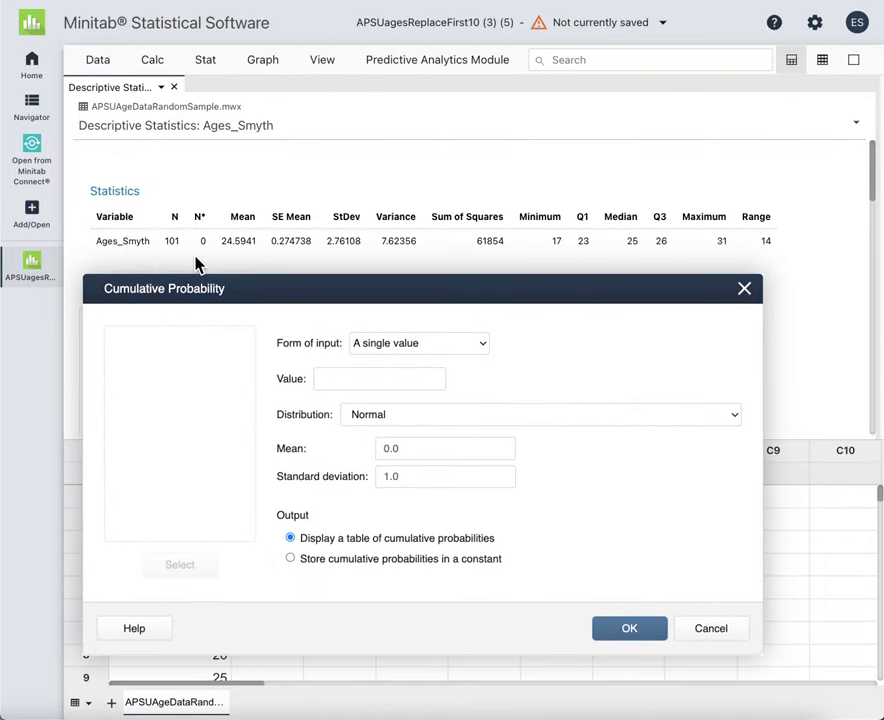
left_click(331, 377)
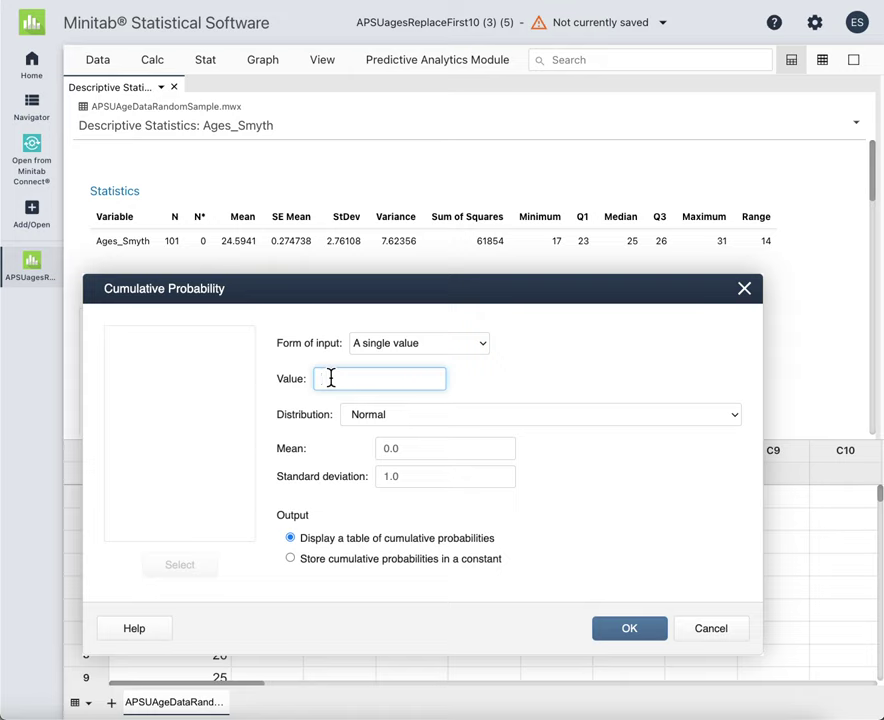
type("20")
key("BackSpace")
double_click(329, 378)
Step: Set the mean to 24.5941 and the standard deviation to 2.76108, and generate the cumulative probability table
left_click(390, 449)
double_click(392, 449)
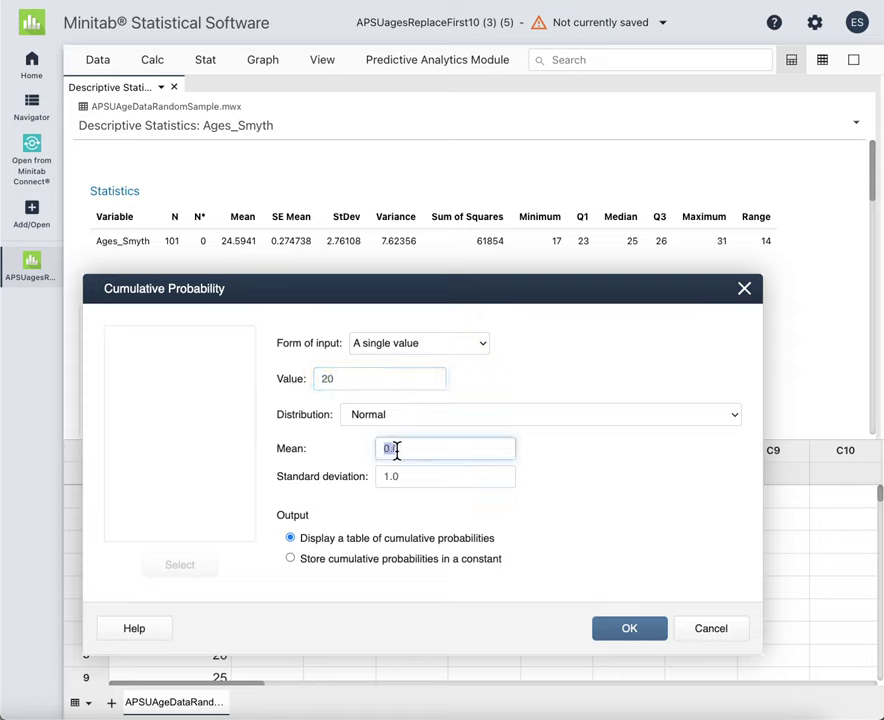
type("24.5941")
key("Tab")
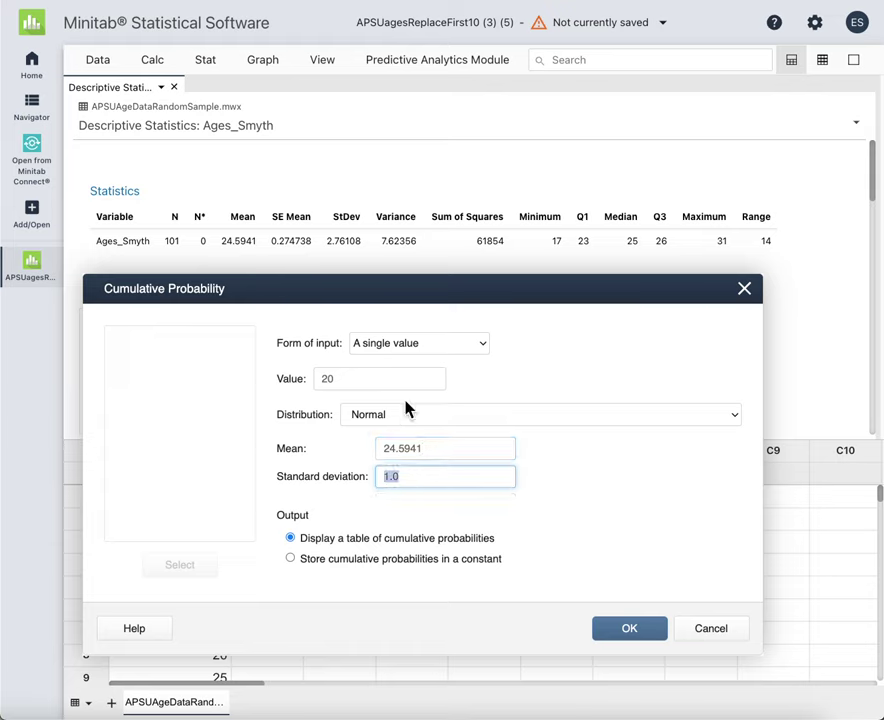
type("2.76108")
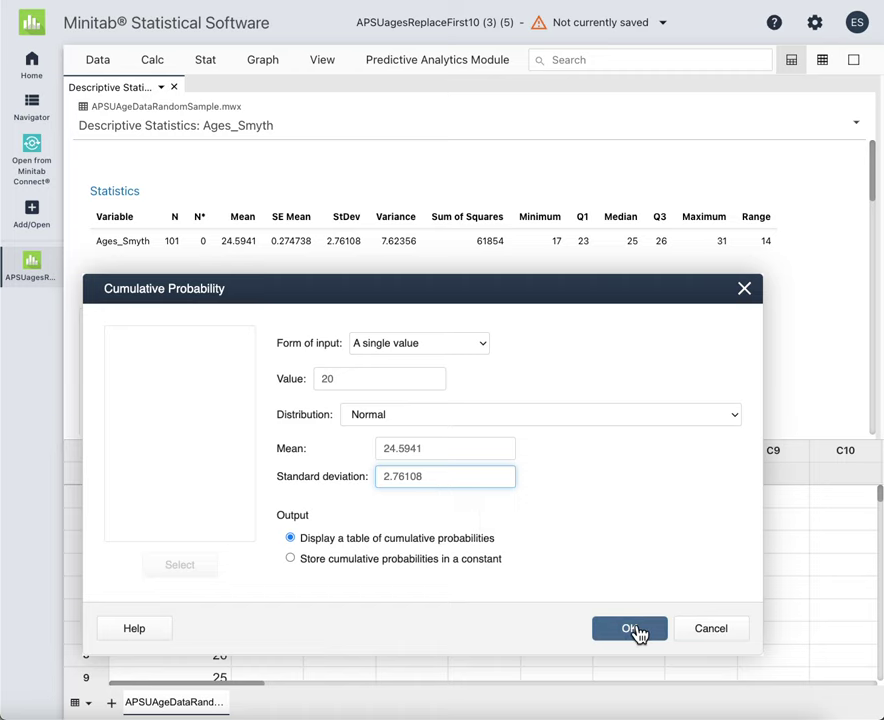
left_click(638, 632)
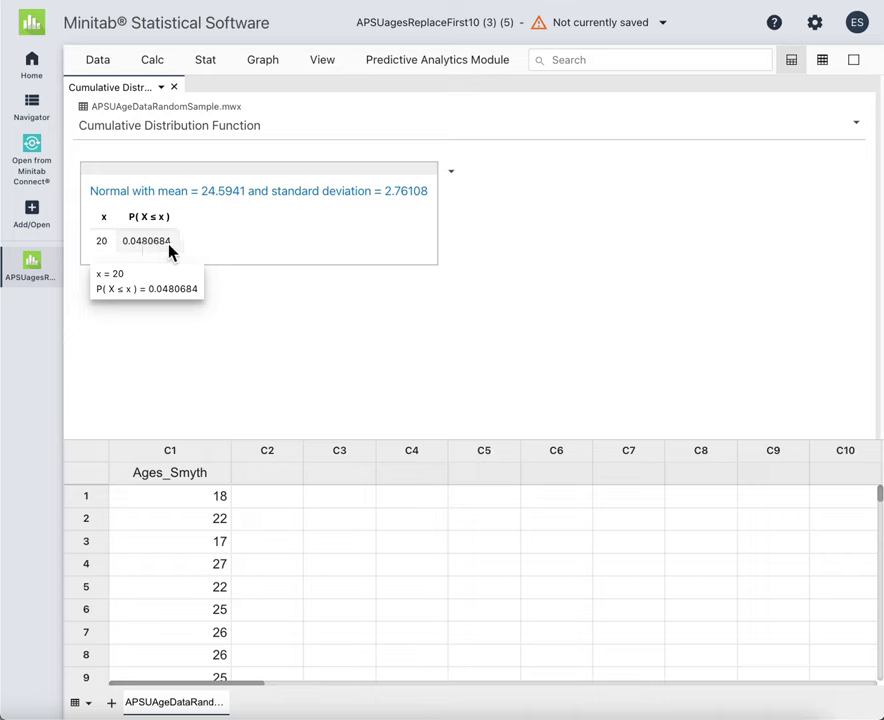
Step: Copy the cumulative probability table and paste it below the histogram in Word as answer 2
left_click(451, 173)
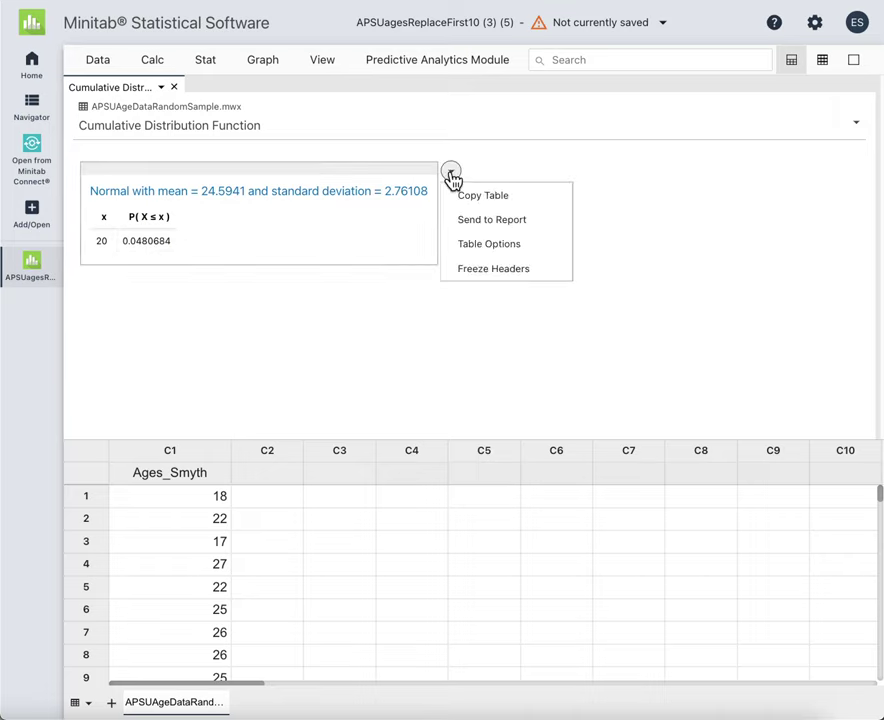
left_click(468, 201)
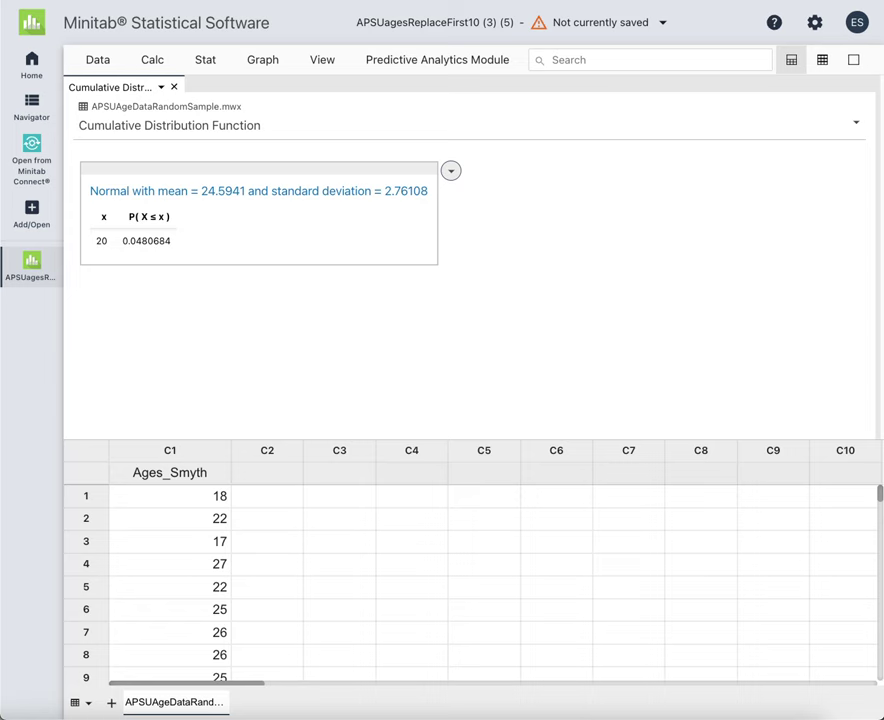
key("super+Tab")
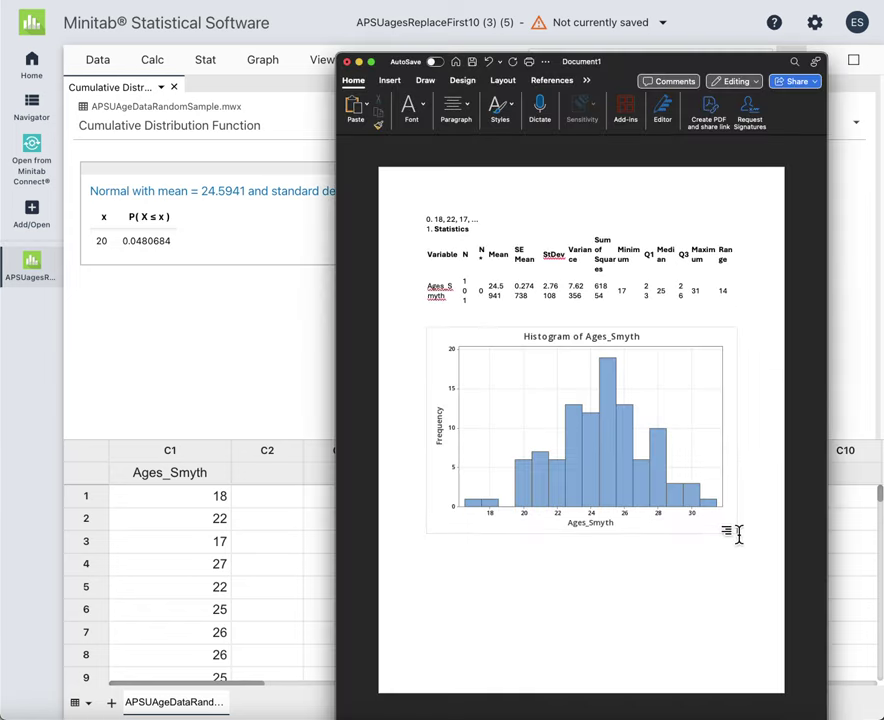
left_click(738, 535)
type("2.")
key("super+v")
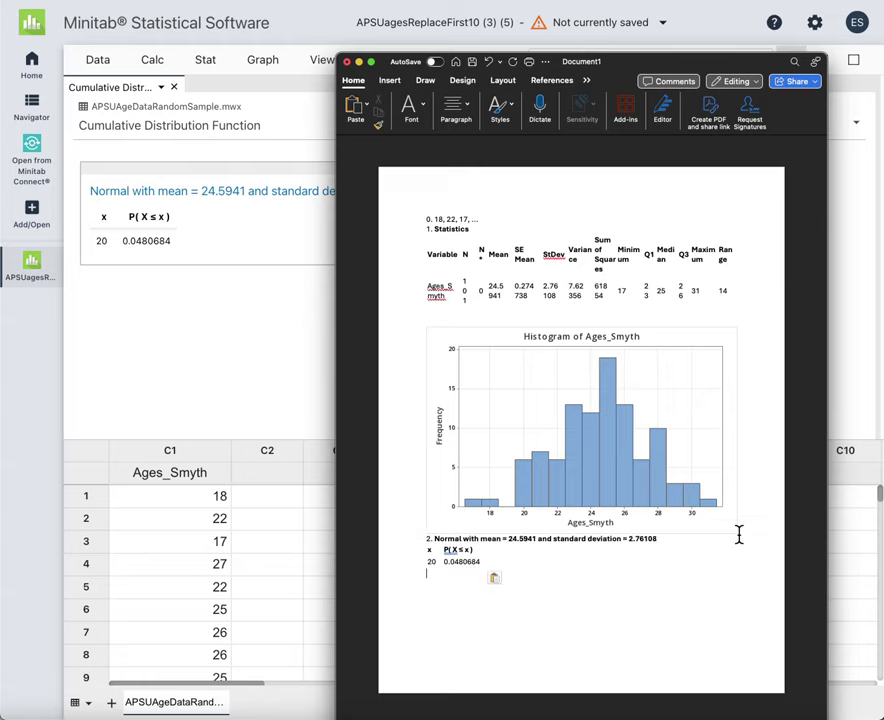
Step: Below the probability table, write "Probability of being less than 20 is 0.0480684." and start answer 3 on a new line
key("Return")
type("Probability of being")
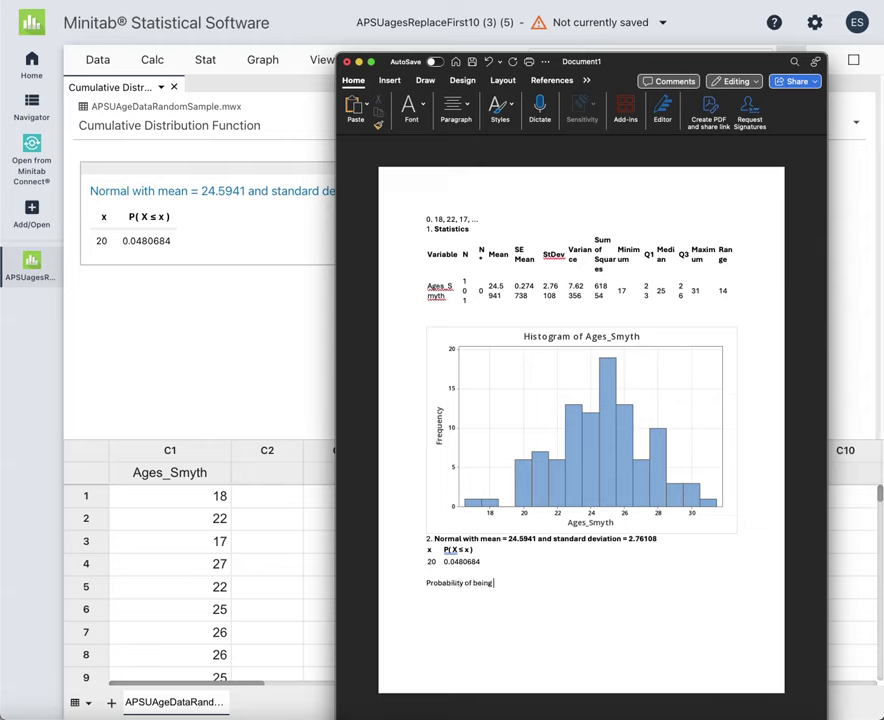
type(" less than 20 is 0.0480684.")
key("Return")
type("3.")
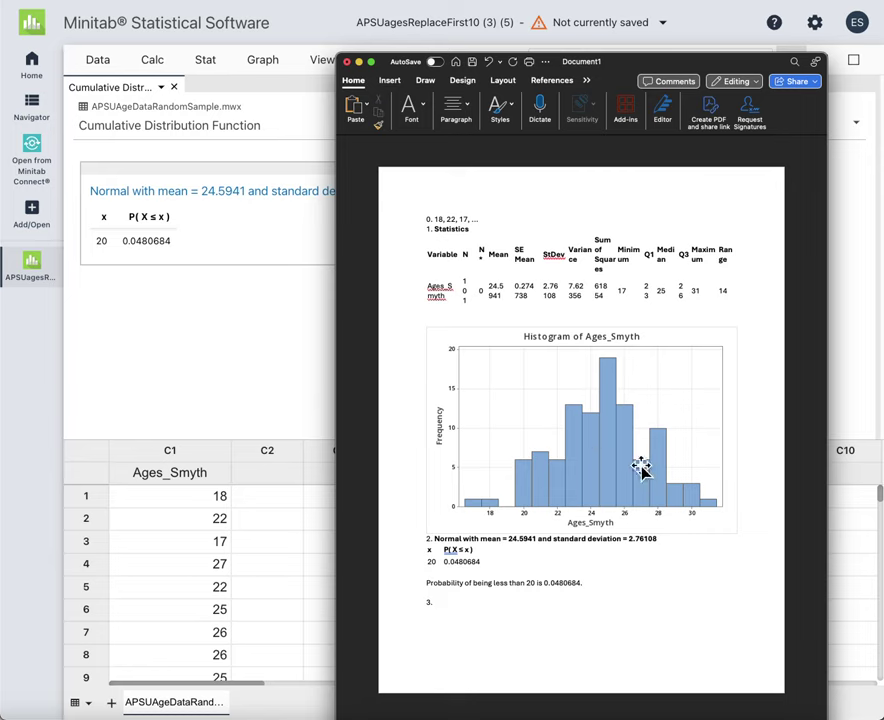
Step: Switch to Minitab and start a normal Inverse Cumulative Distribution Function calculation for the single value 0.95
left_click(262, 351)
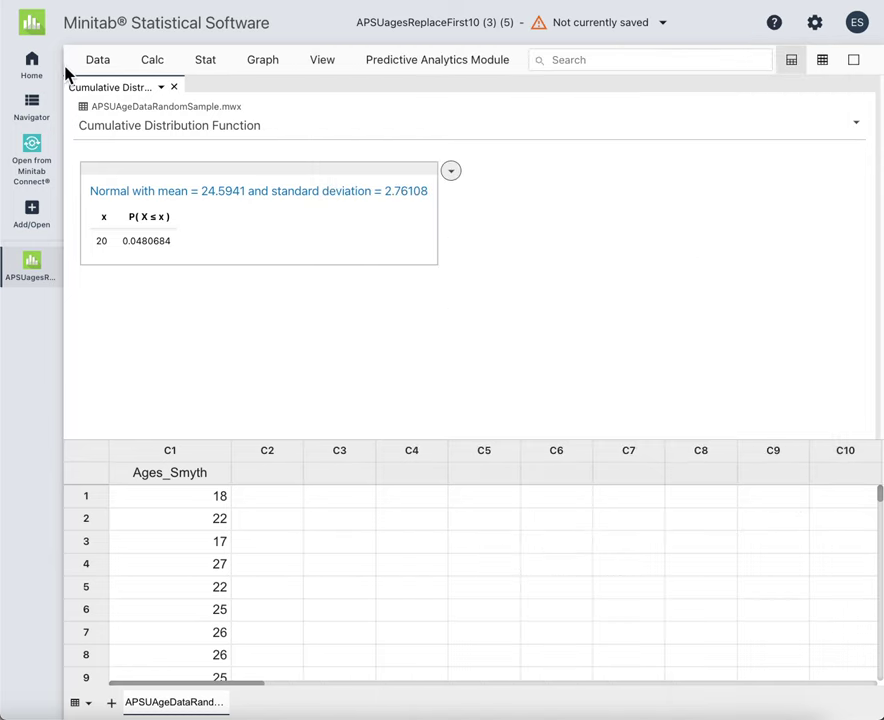
left_click(98, 62)
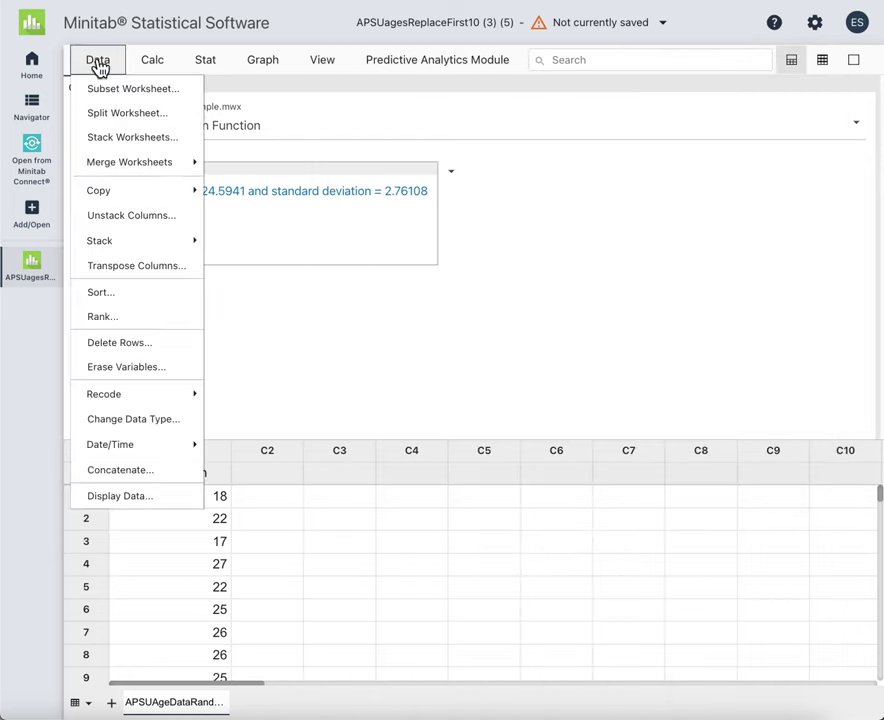
left_click(143, 65)
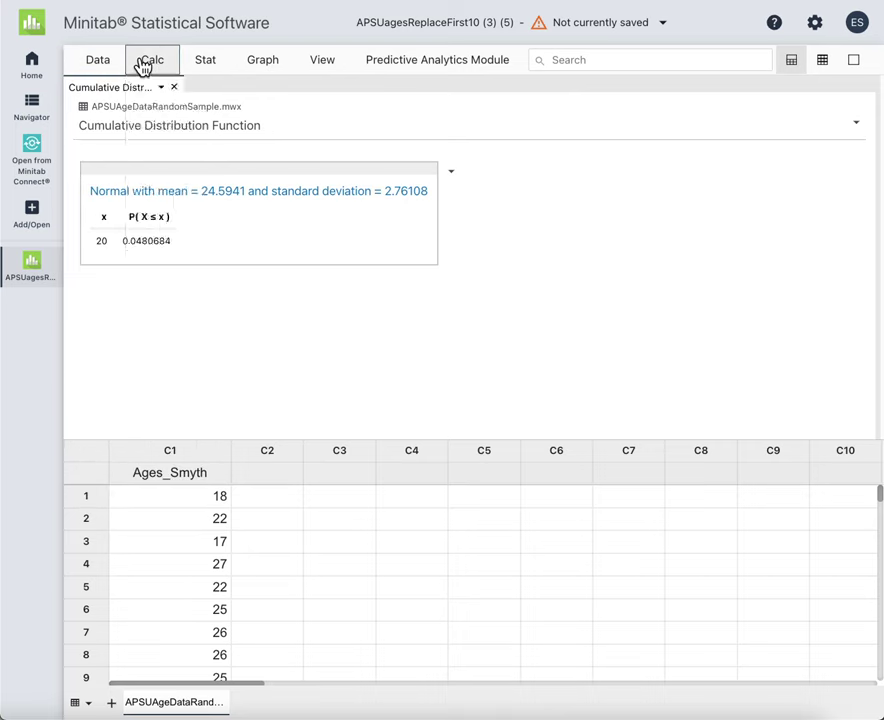
mouse_move(181, 366)
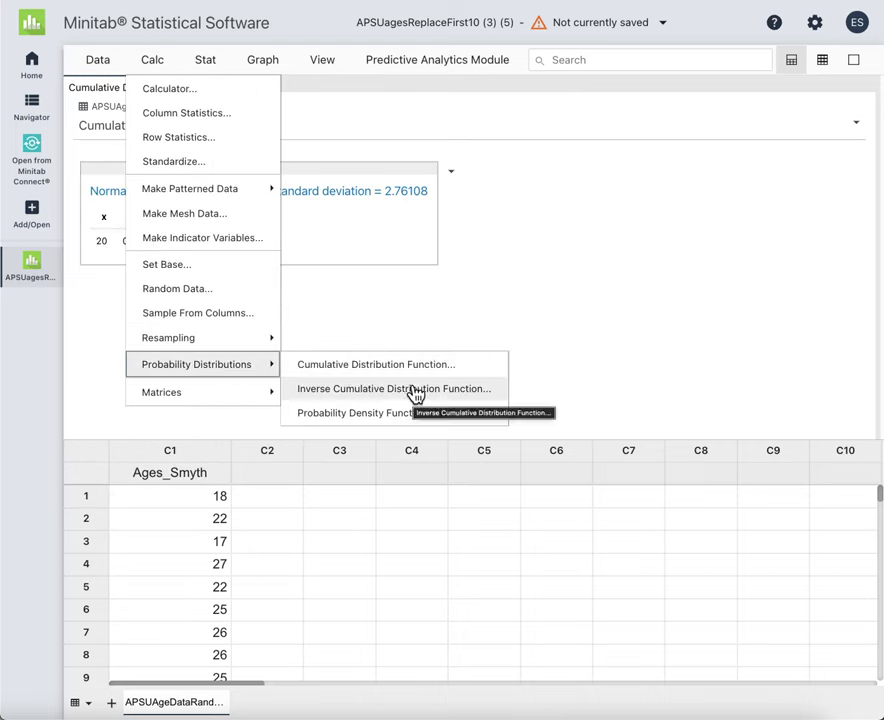
left_click(415, 392)
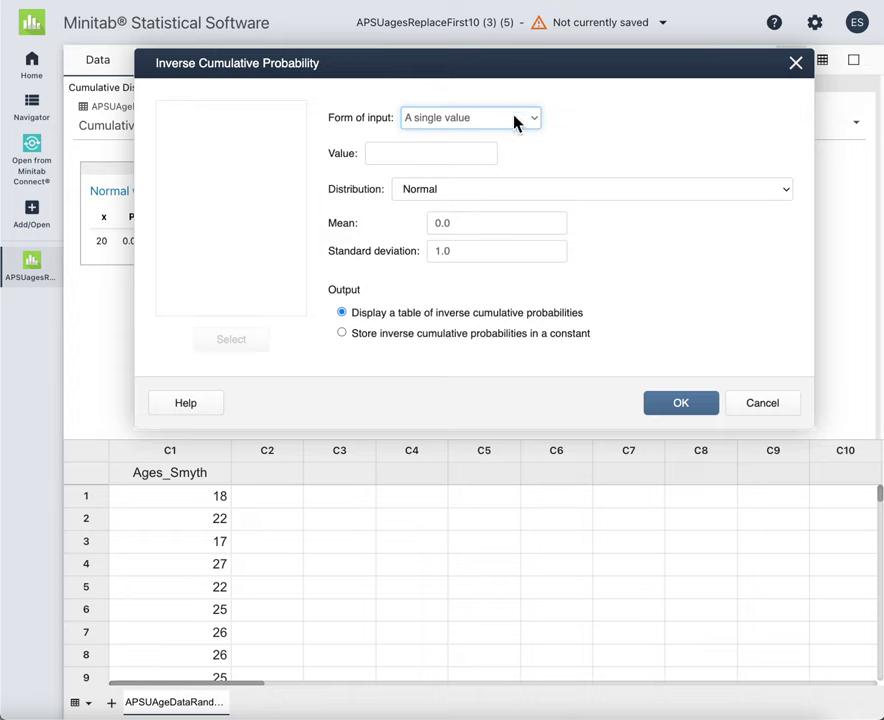
left_click(400, 154)
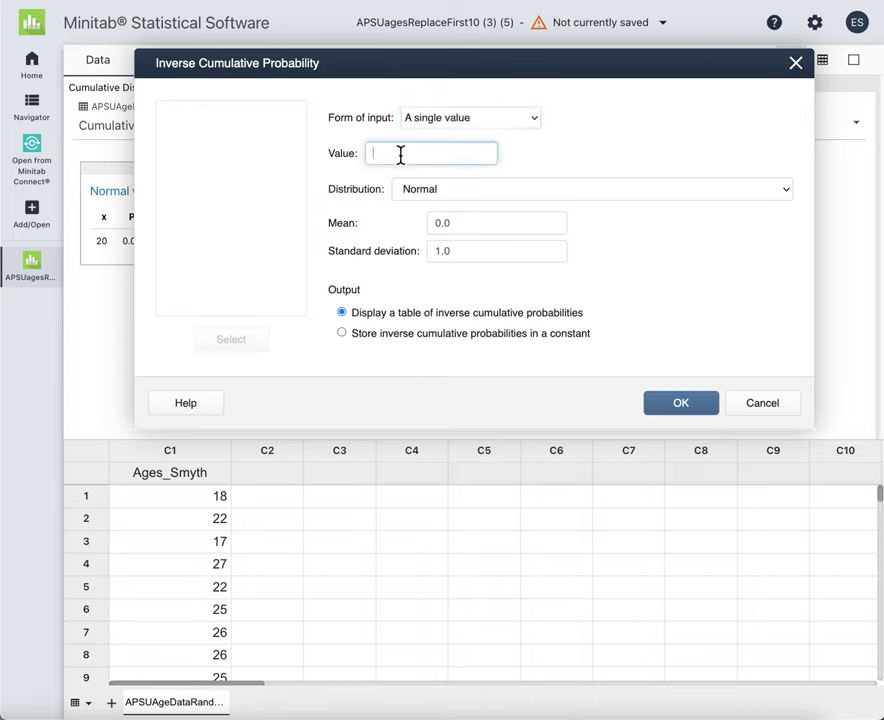
type("0.95")
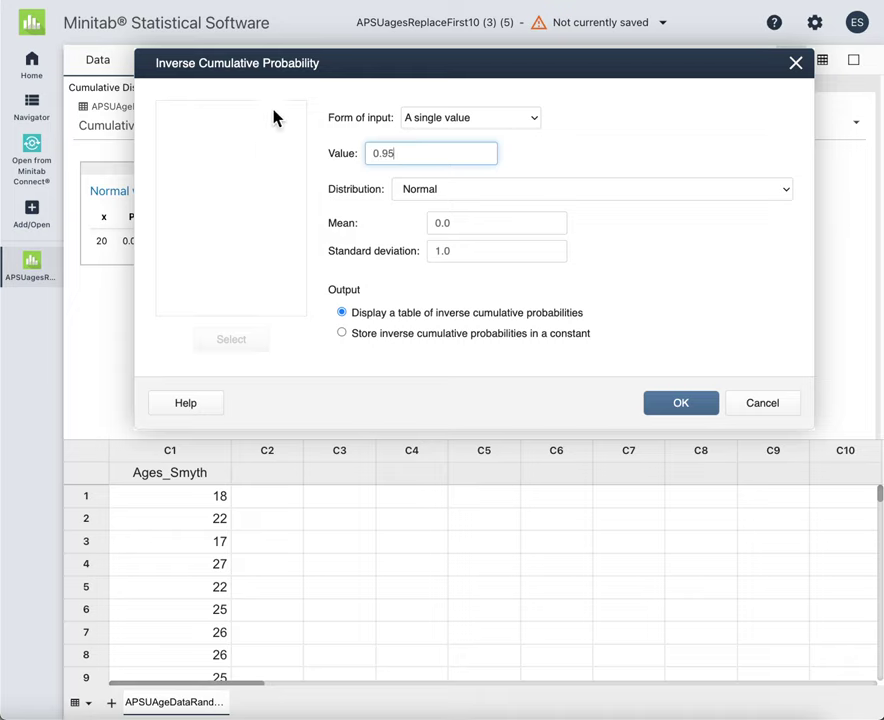
Step: With the previous output in view, set the mean to 24.5941 and the standard deviation to 2.76108, and generate the inverse cumulative probability table
left_click_drag(333, 61, 264, 281)
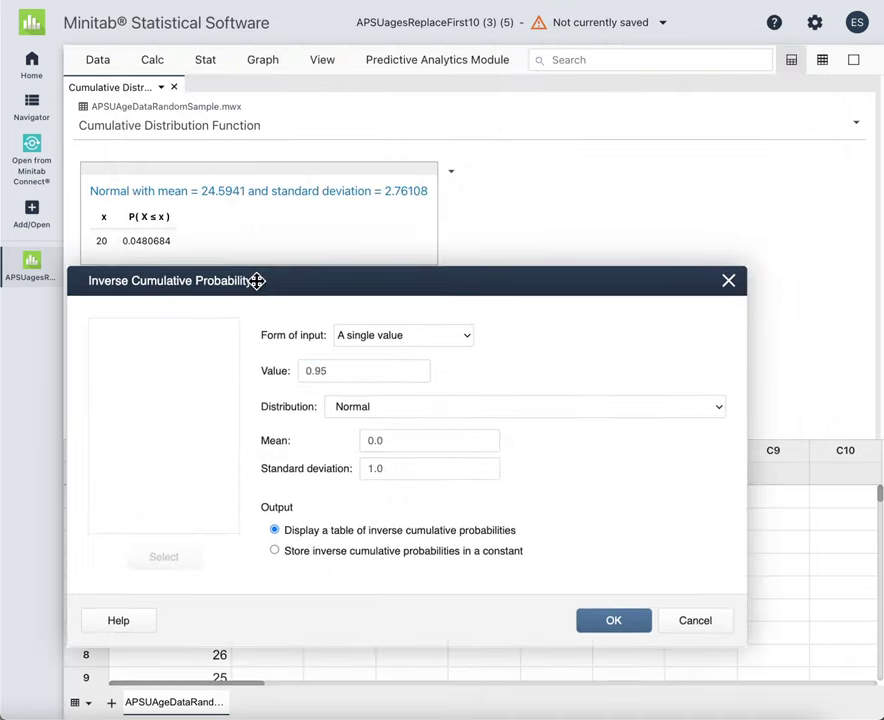
left_click(397, 441)
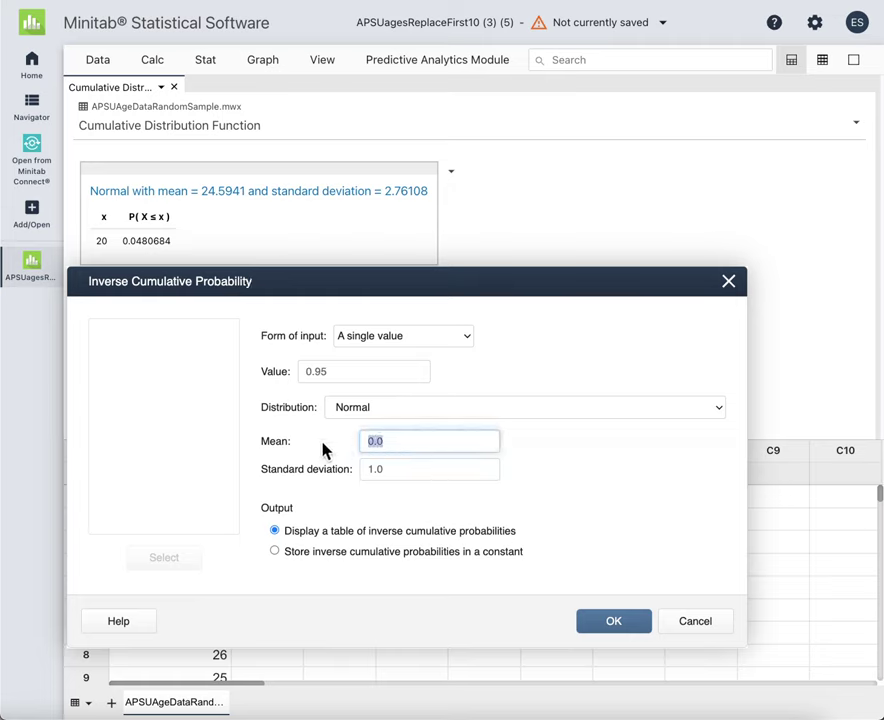
type("24.5941")
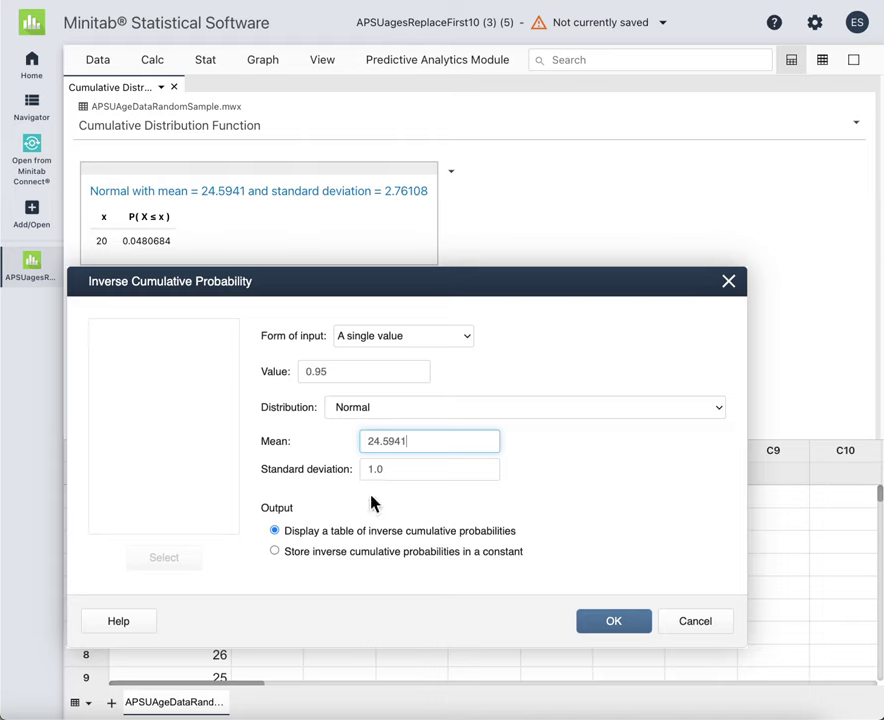
left_click(397, 468)
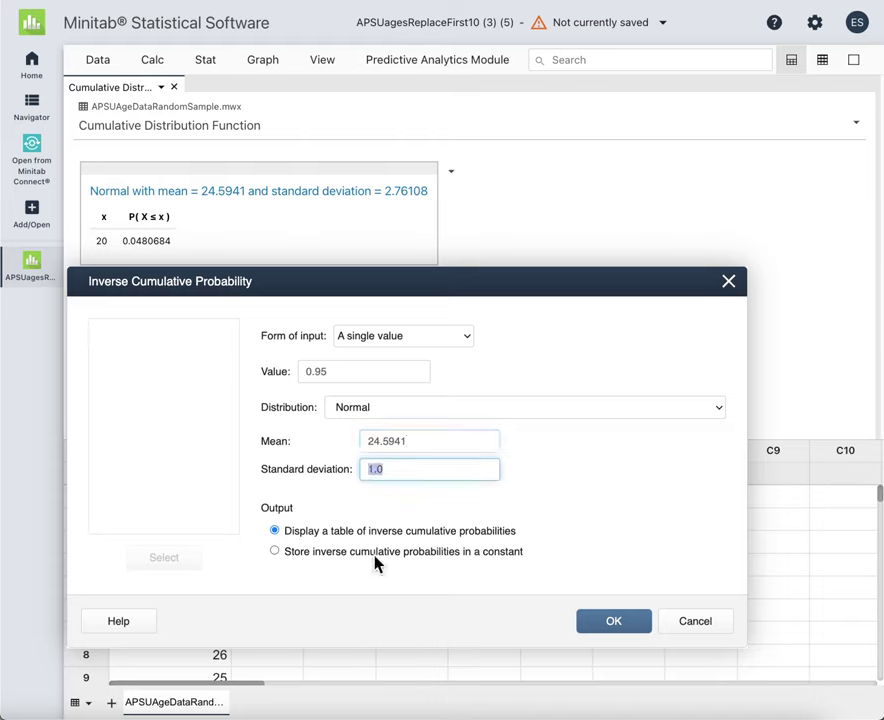
type("2.76108")
left_click(616, 626)
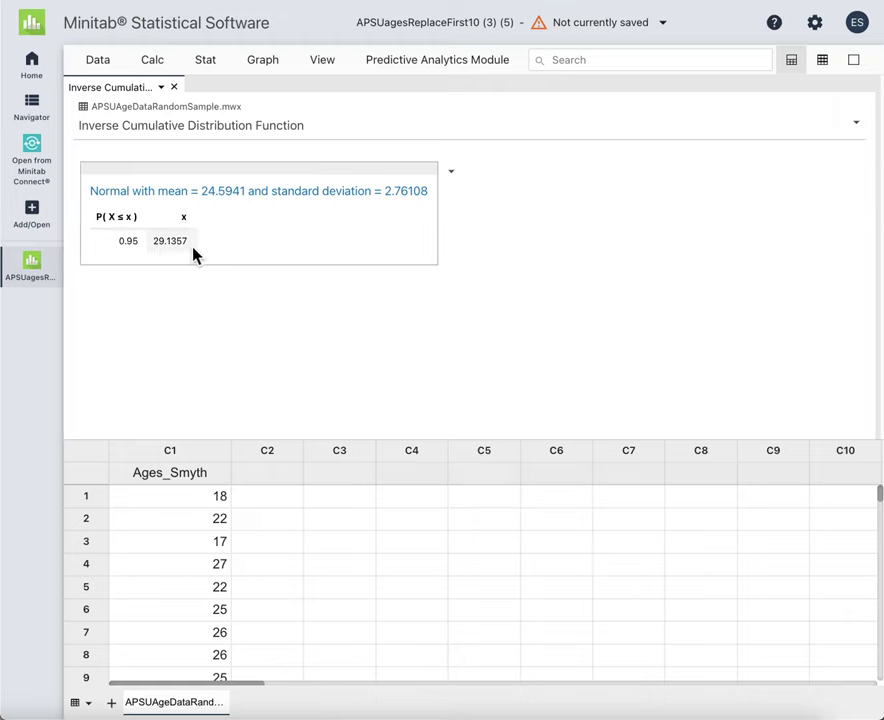
mouse_move(158, 252)
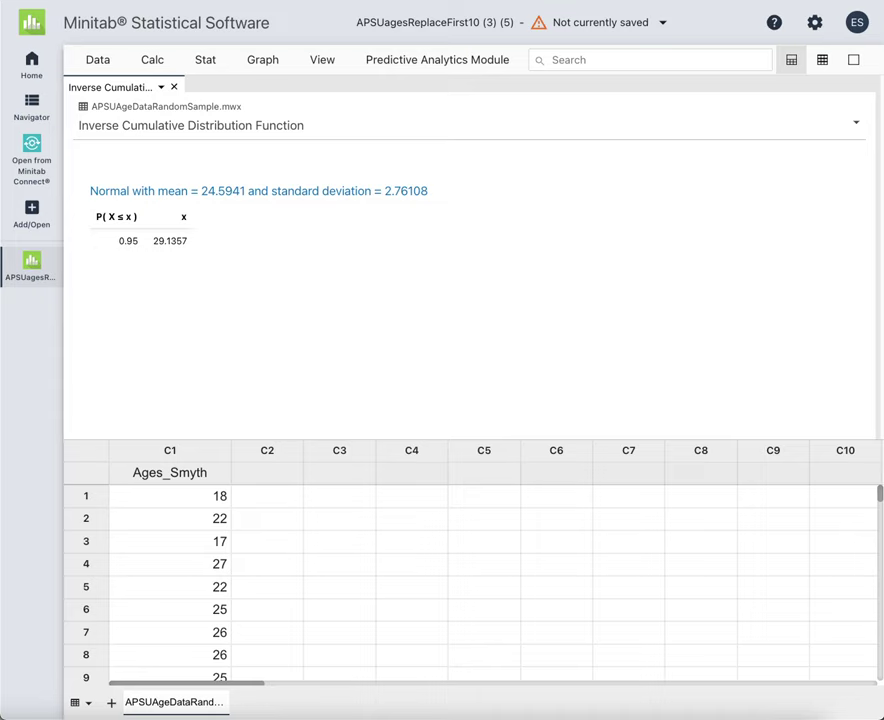
Step: Start a 1-Sample Z analysis of the ages column in C1 with a known standard deviation of 2.2
left_click(204, 62)
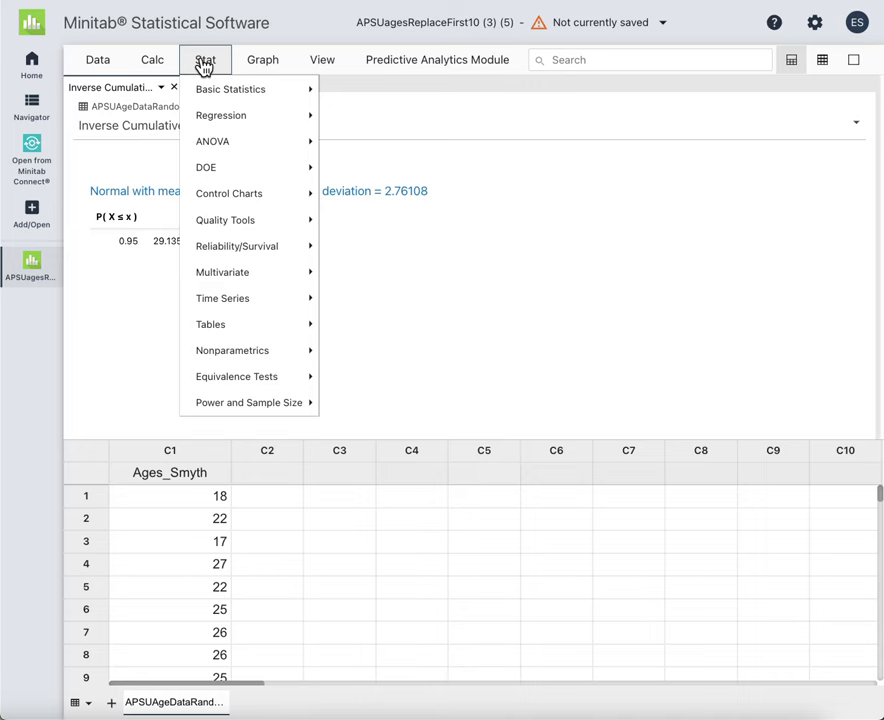
mouse_move(224, 91)
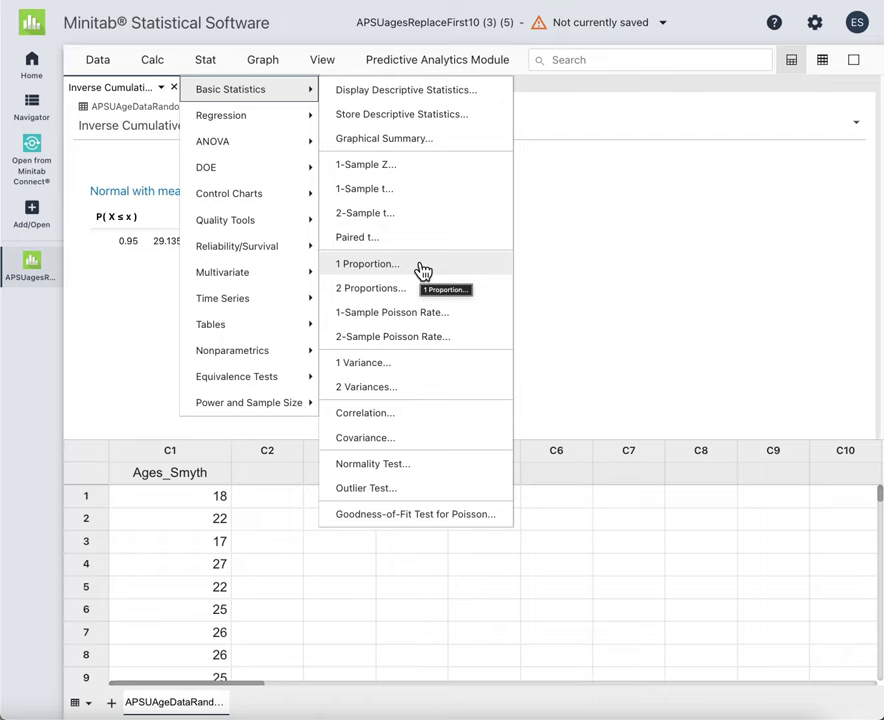
left_click(389, 168)
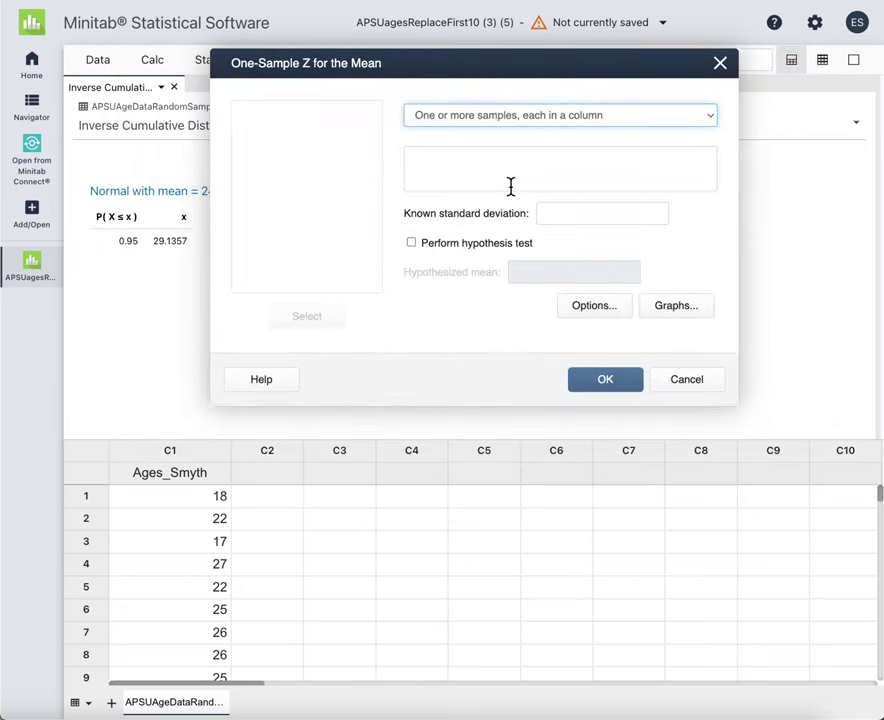
left_click(559, 208)
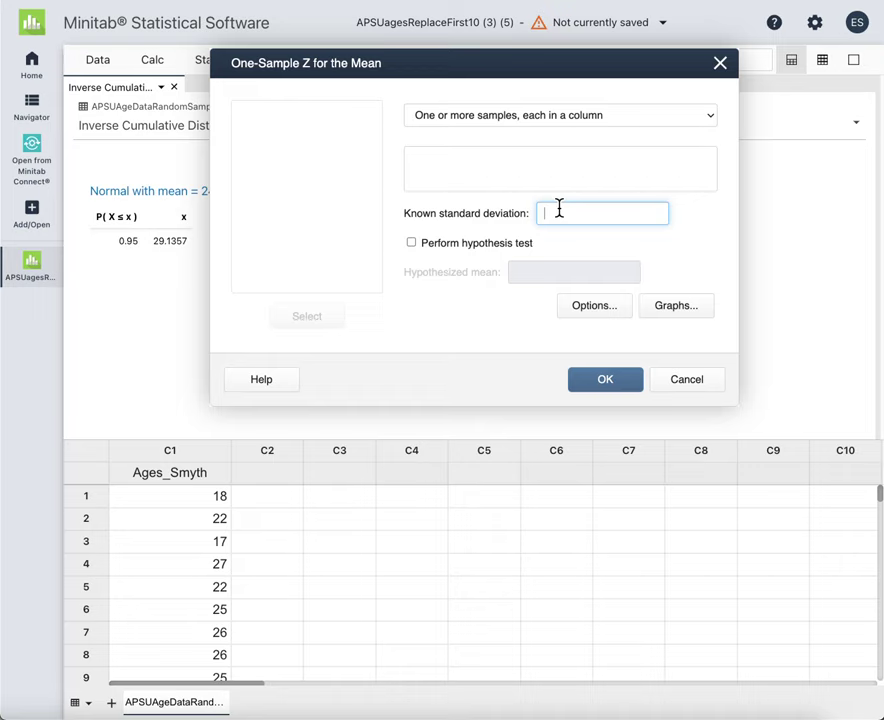
type("2.2")
left_click(432, 166)
double_click(278, 117)
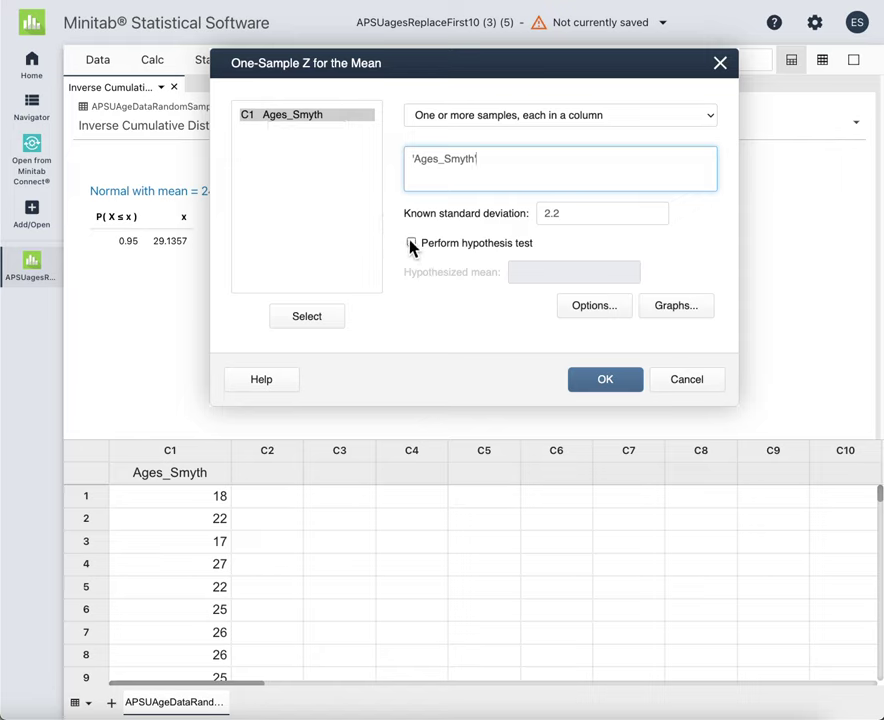
Step: Check the analysis options and graphs, keep the 95.0 confidence level, and generate the confidence interval for the mean age
left_click(602, 312)
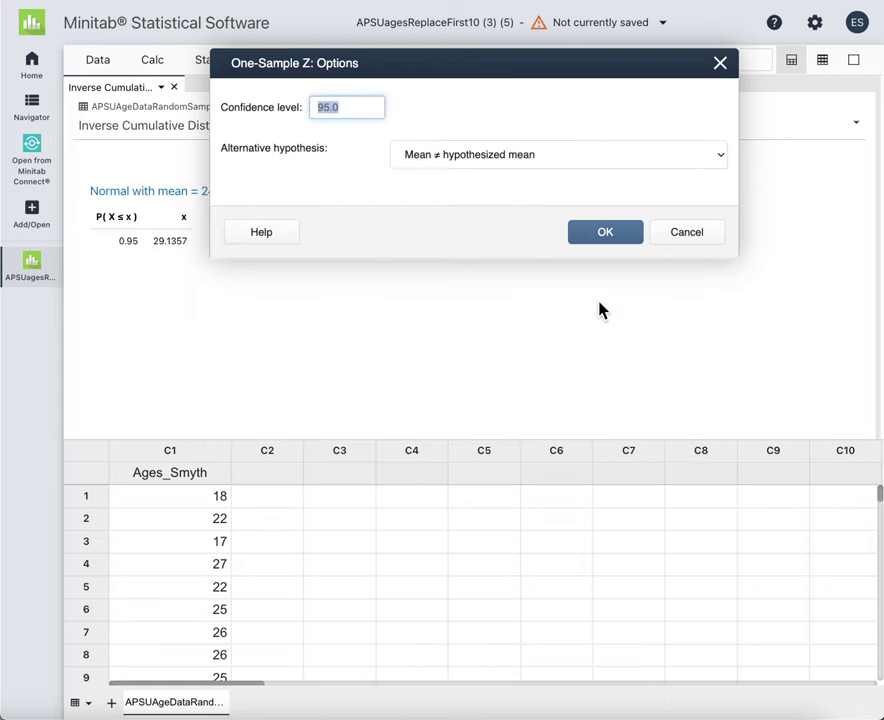
left_click(601, 234)
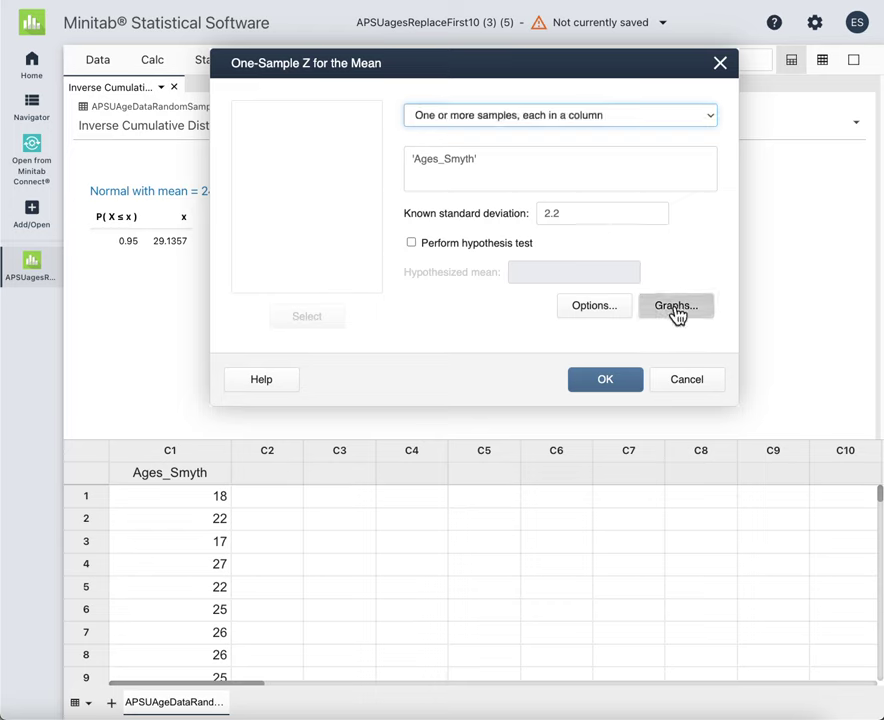
left_click(673, 310)
left_click(606, 203)
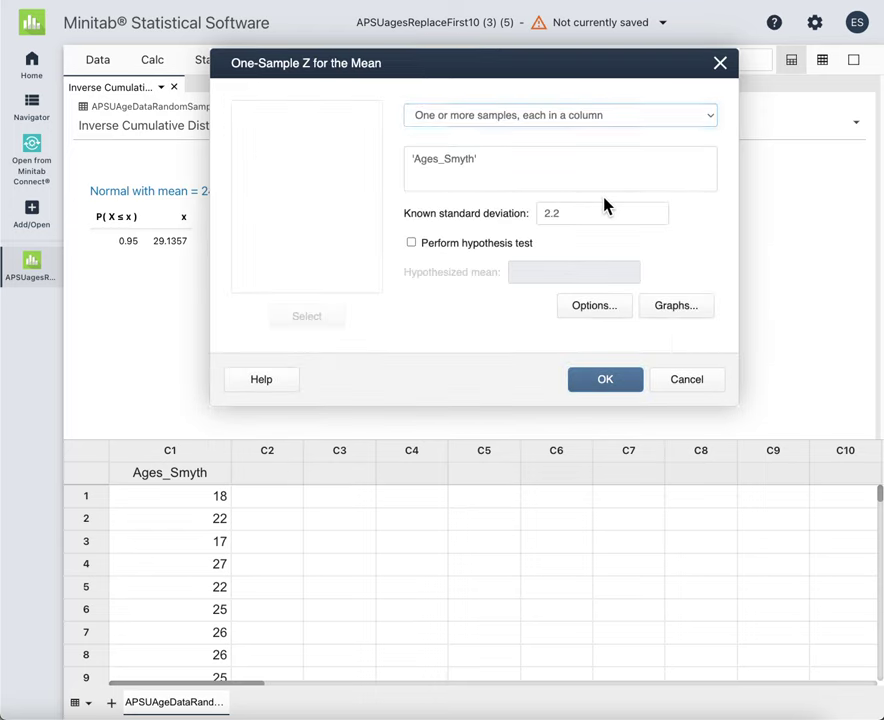
left_click(608, 380)
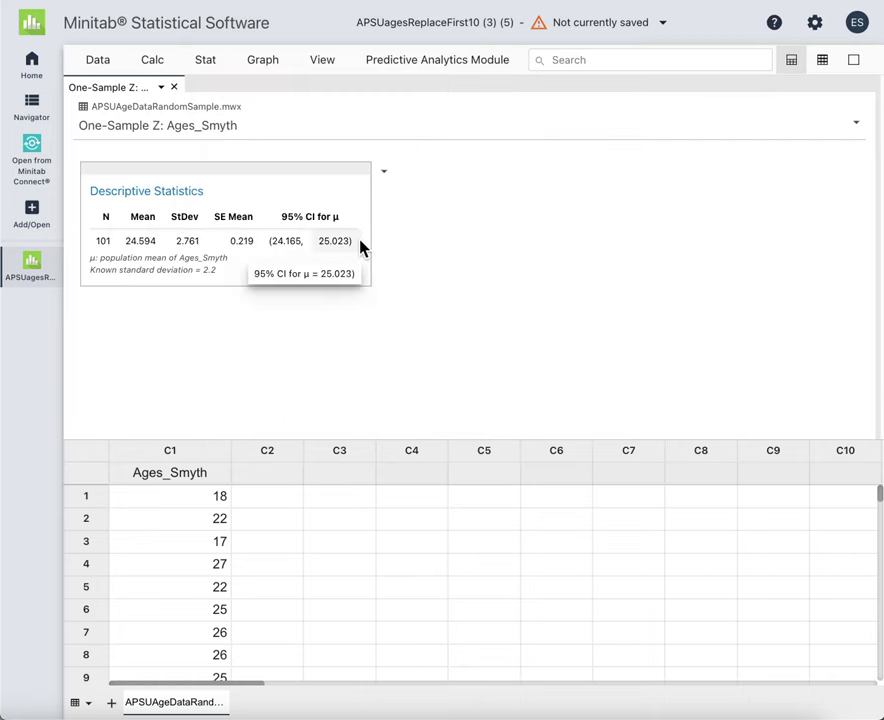
Step: Rerun the 1-Sample Z analysis on the ages with a hypothesis test against a hypothesized mean of 22
left_click(208, 62)
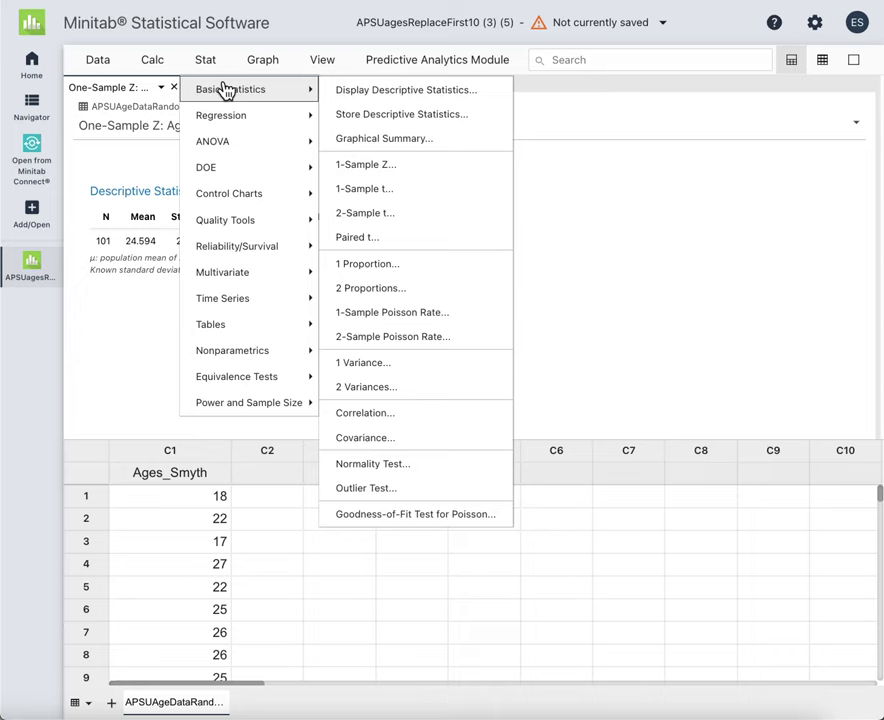
left_click(403, 176)
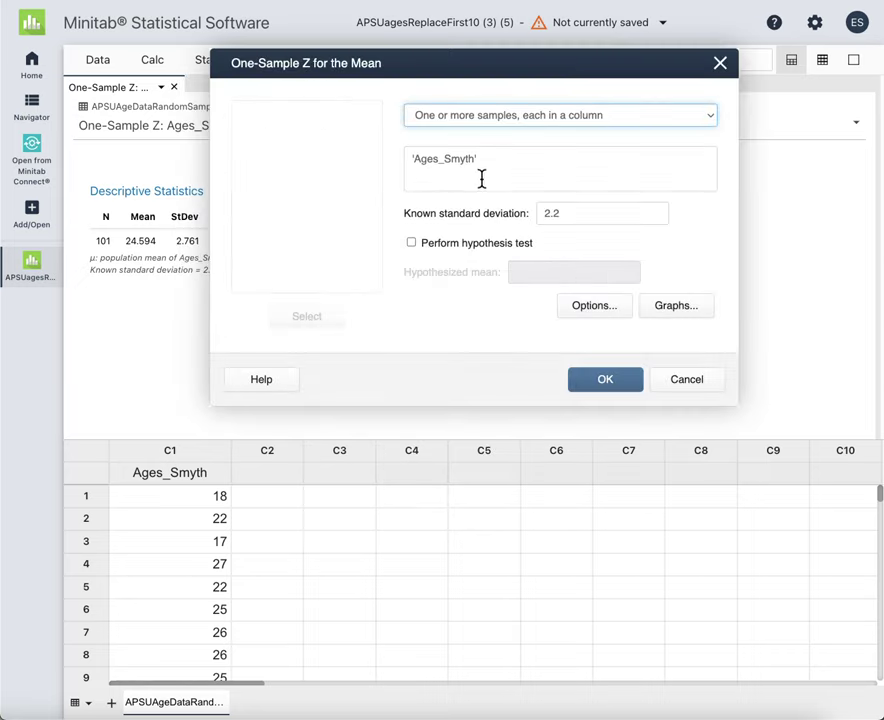
left_click(411, 244)
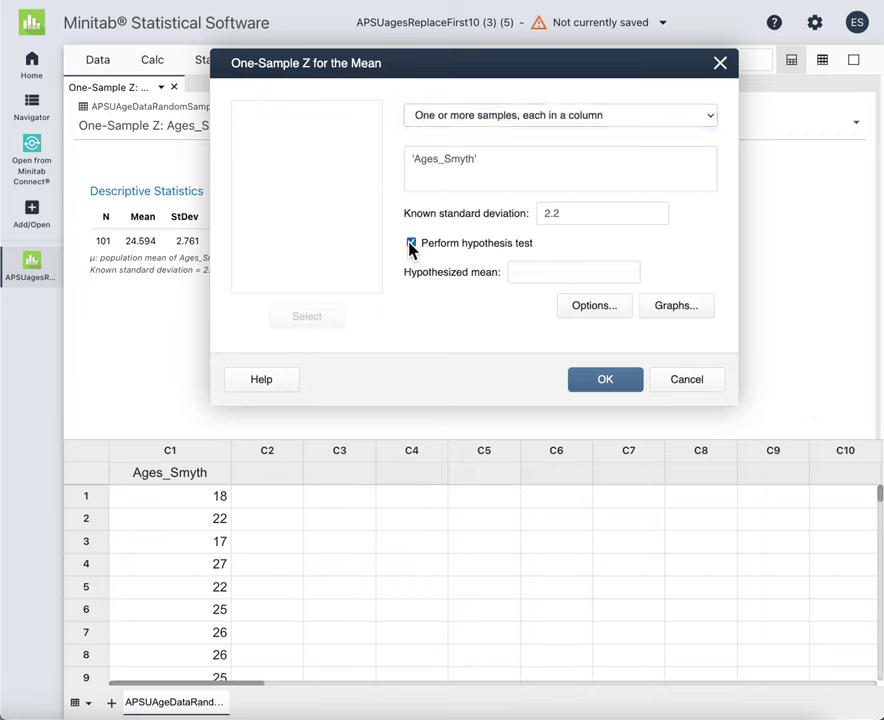
left_click(529, 272)
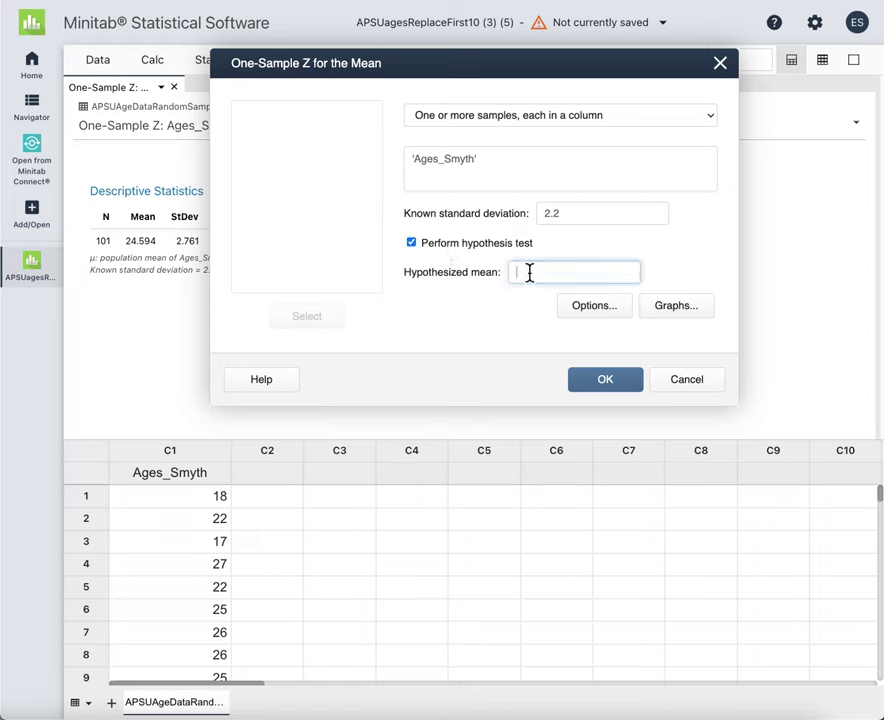
type("22")
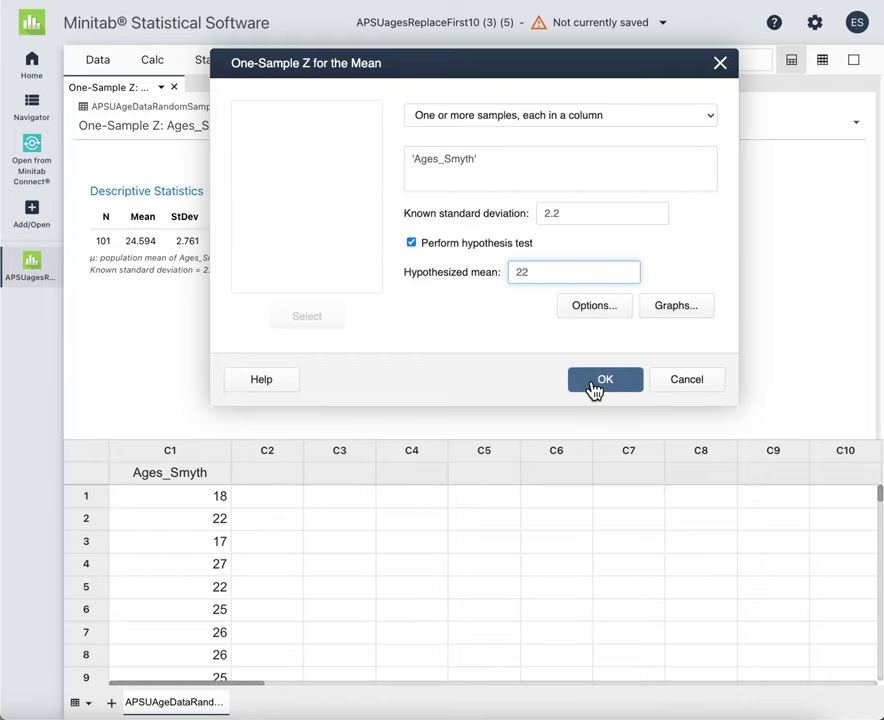
left_click(595, 385)
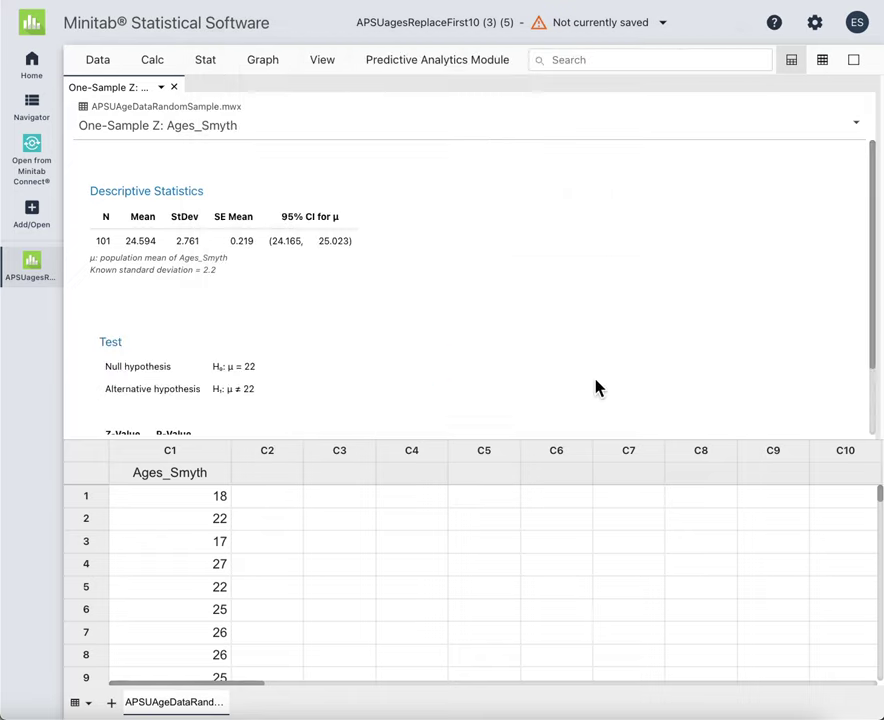
scroll(595, 385, "down", 2)
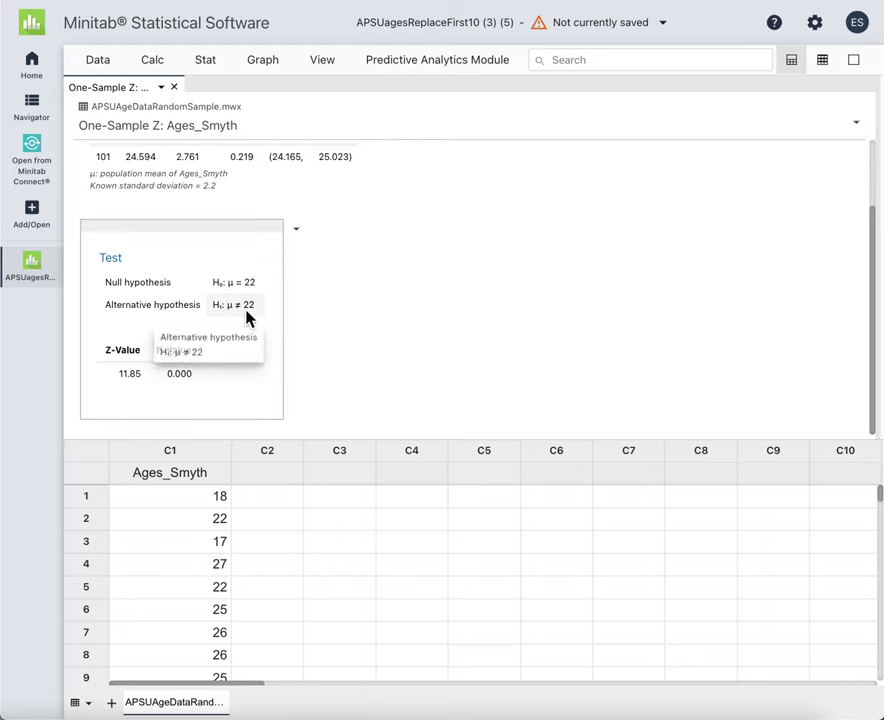
Step: Rerun the 1-Sample Z test on the ages with the alternative hypothesis Mean > hypothesized mean and review its output
left_click(205, 60)
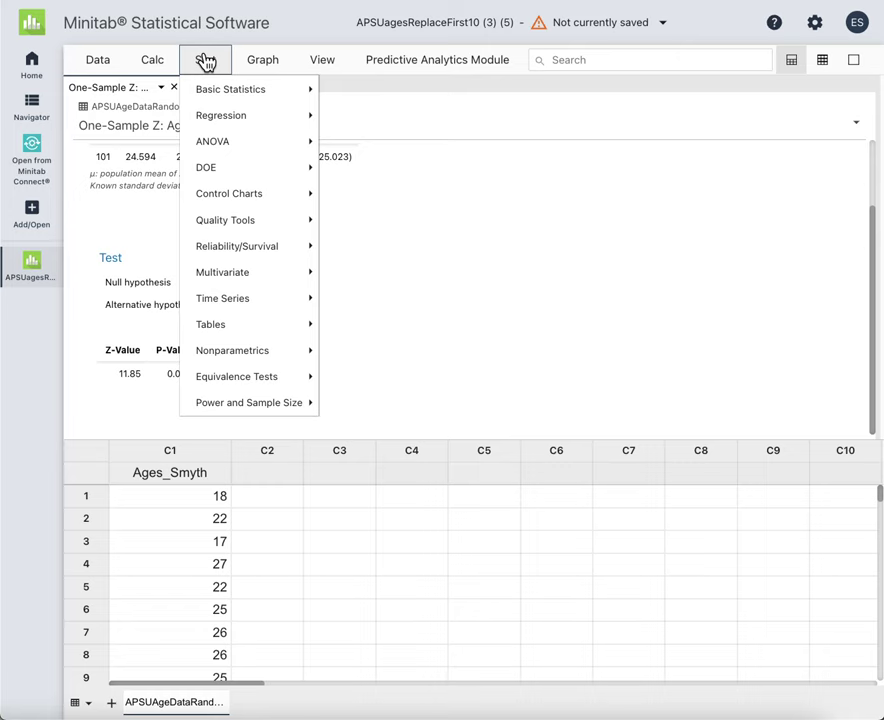
left_click(238, 99)
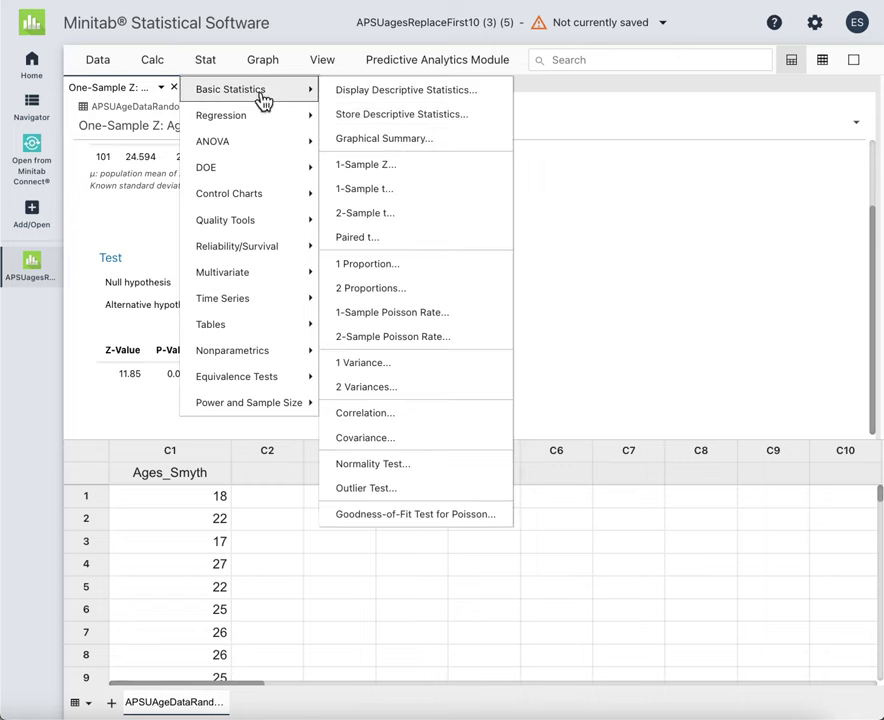
left_click(410, 170)
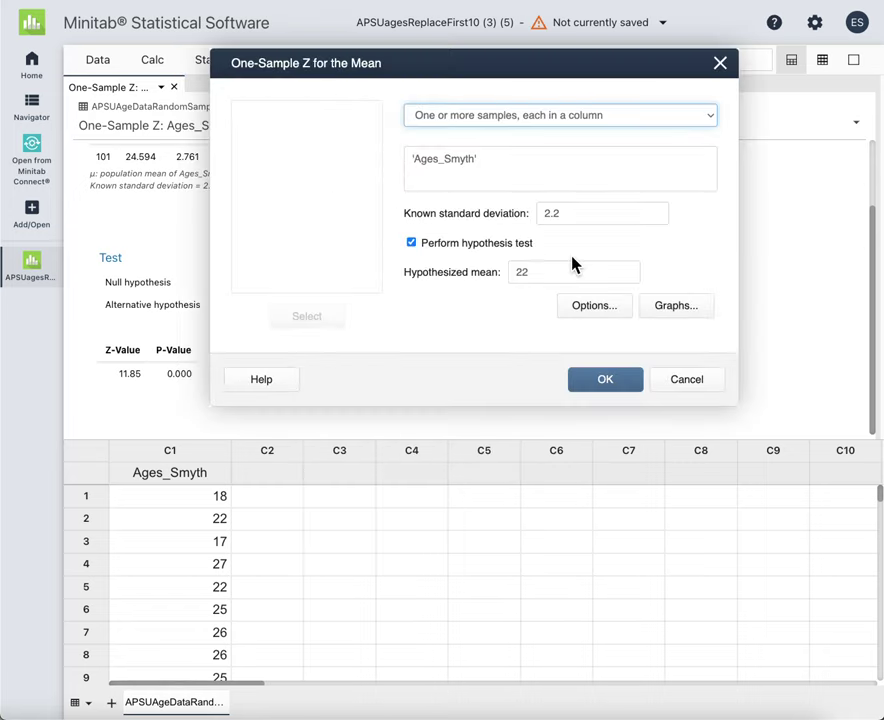
left_click(590, 306)
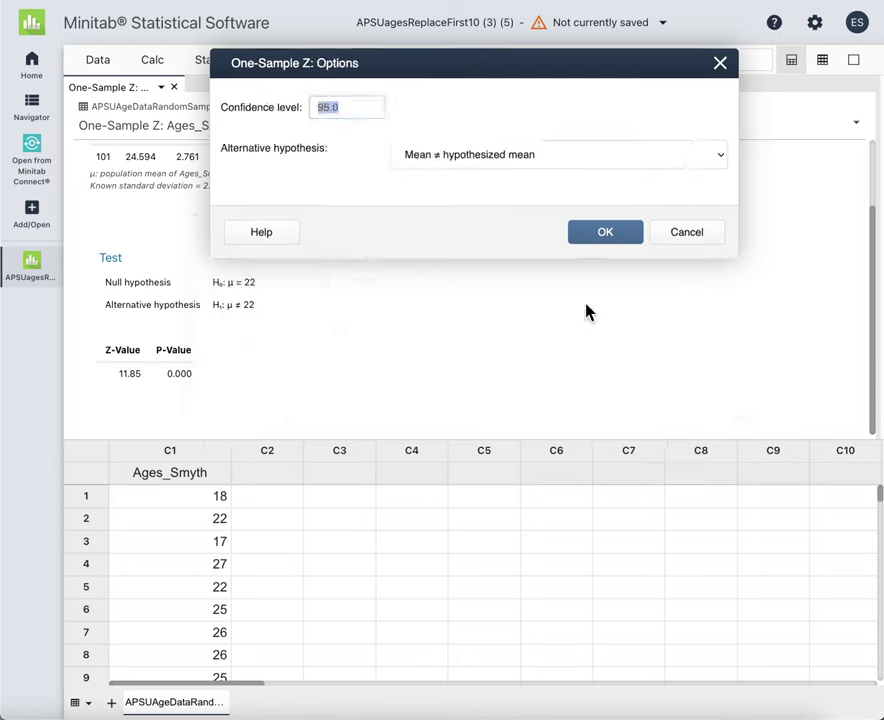
left_click(460, 156)
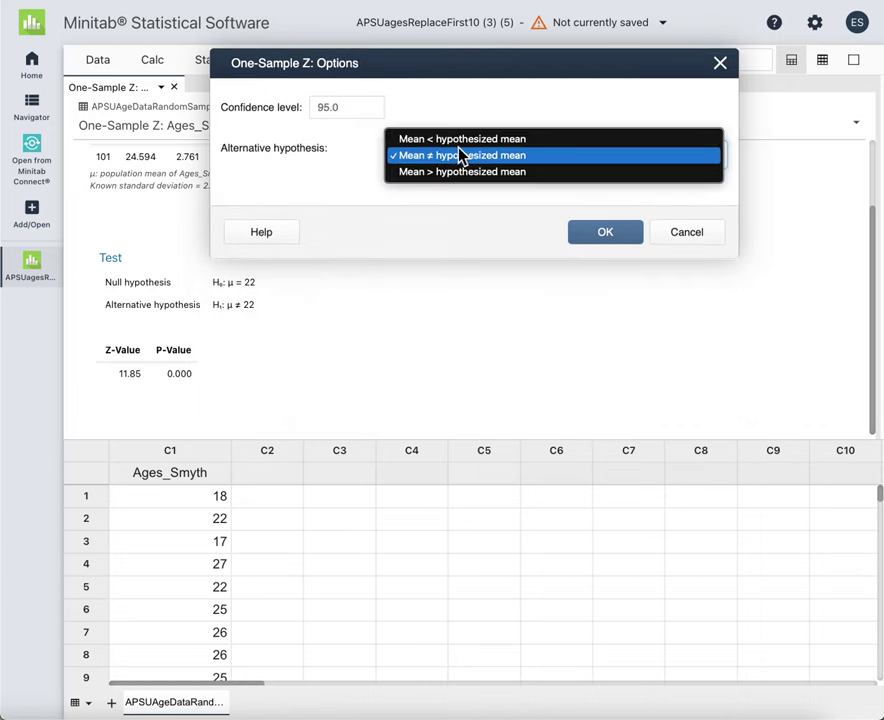
left_click(461, 172)
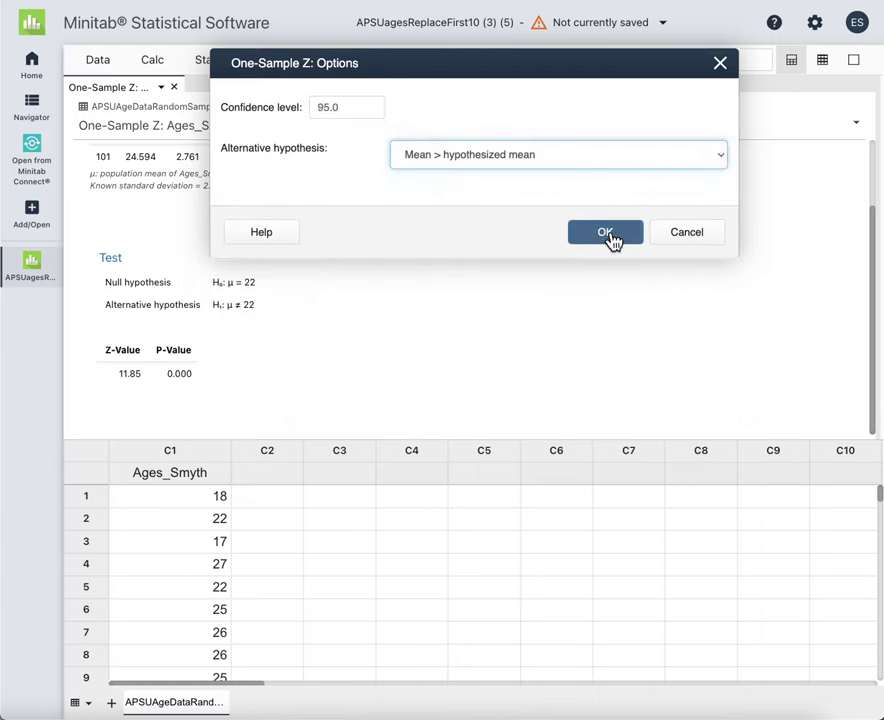
left_click(605, 233)
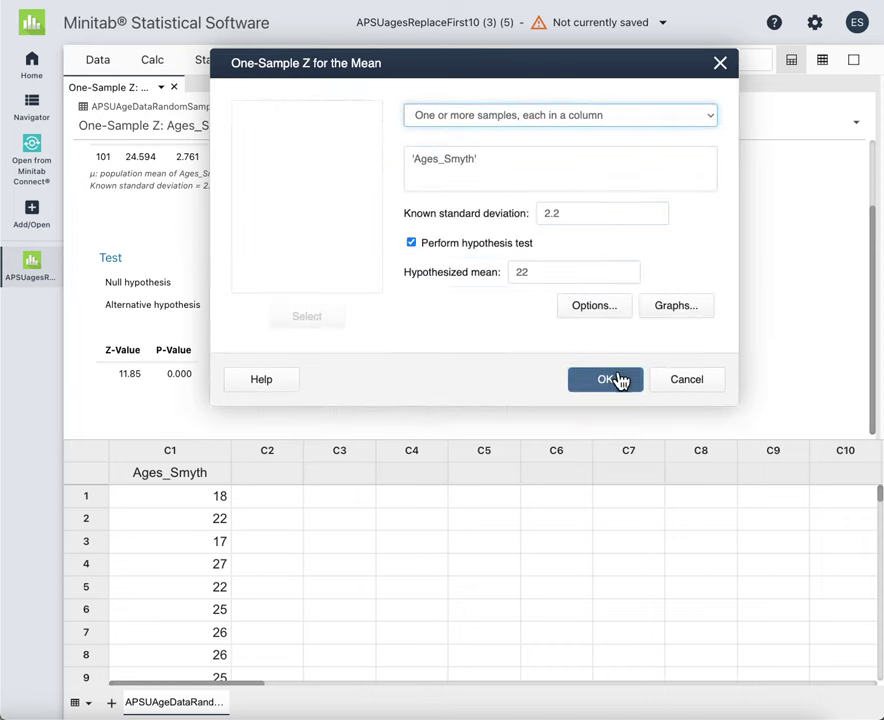
left_click(617, 380)
scroll(253, 355, "down", 2)
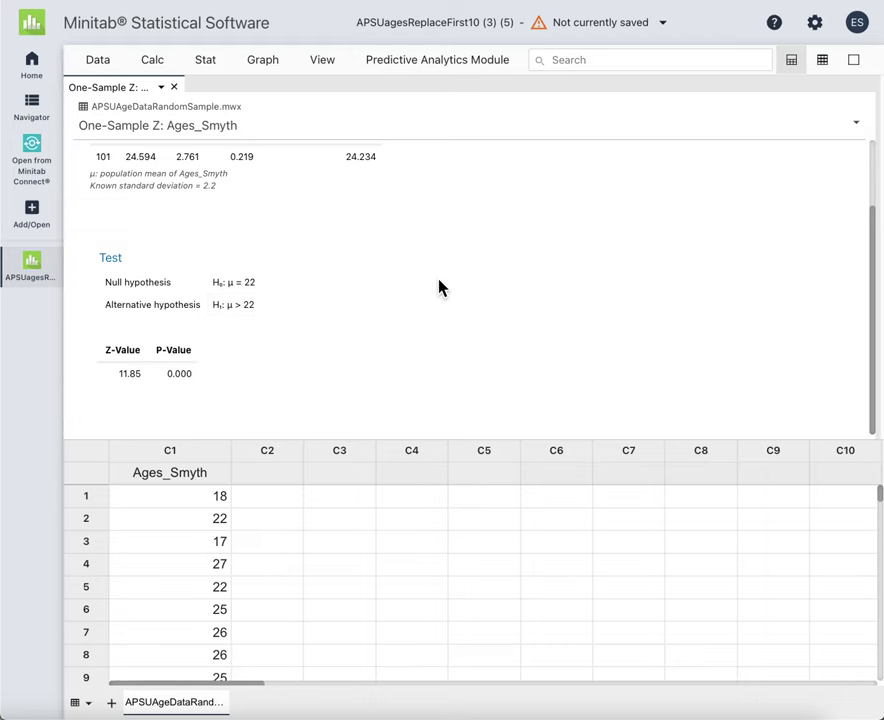
scroll(438, 288, "up", 2)
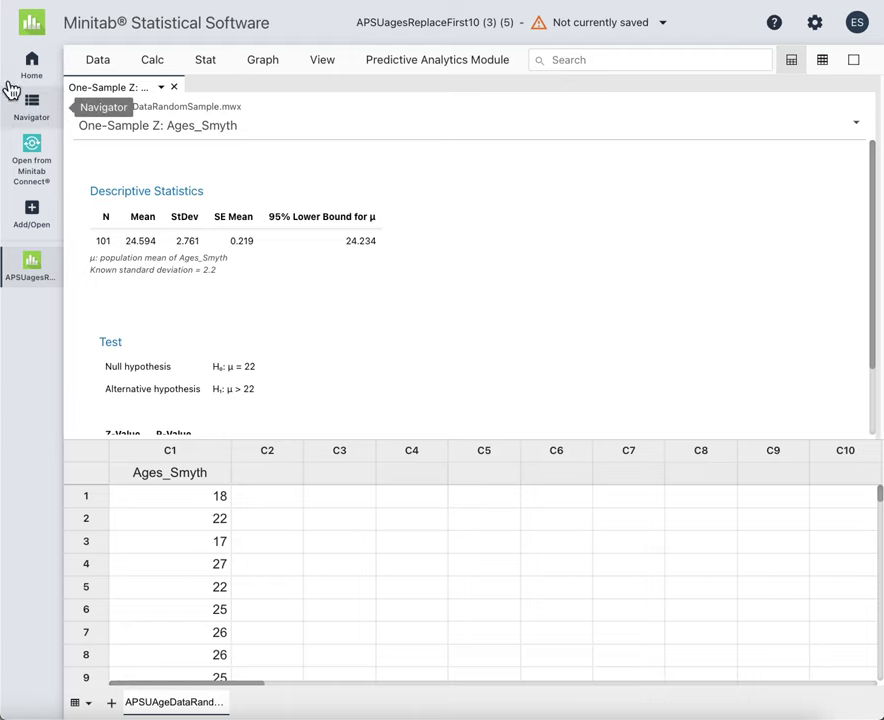
Step: Review the saved outputs one by one, from descriptive statistics through the distribution functions to the three One-Sample Z results
left_click(32, 106)
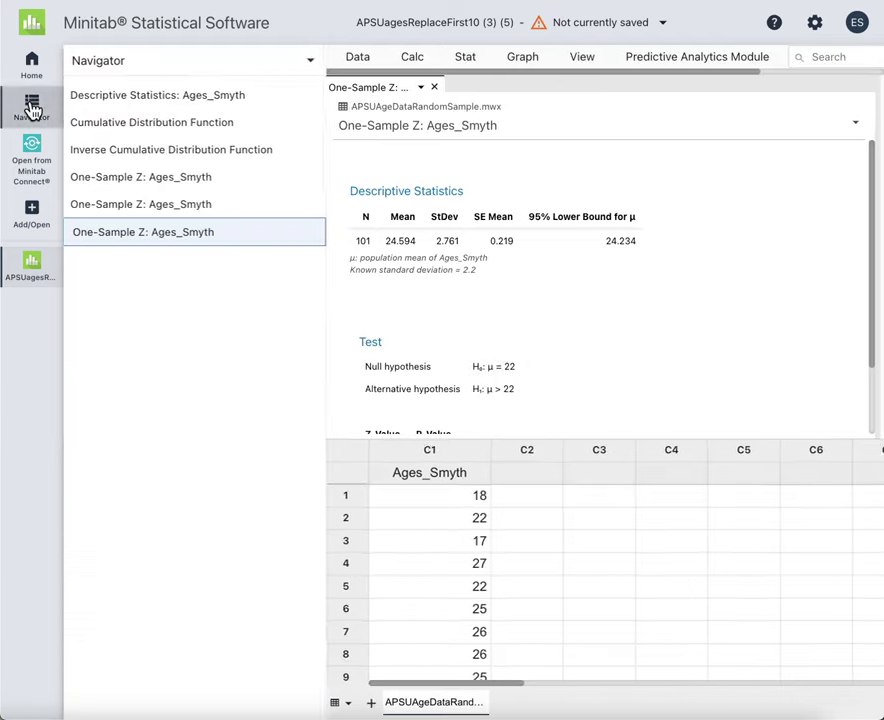
left_click(157, 102)
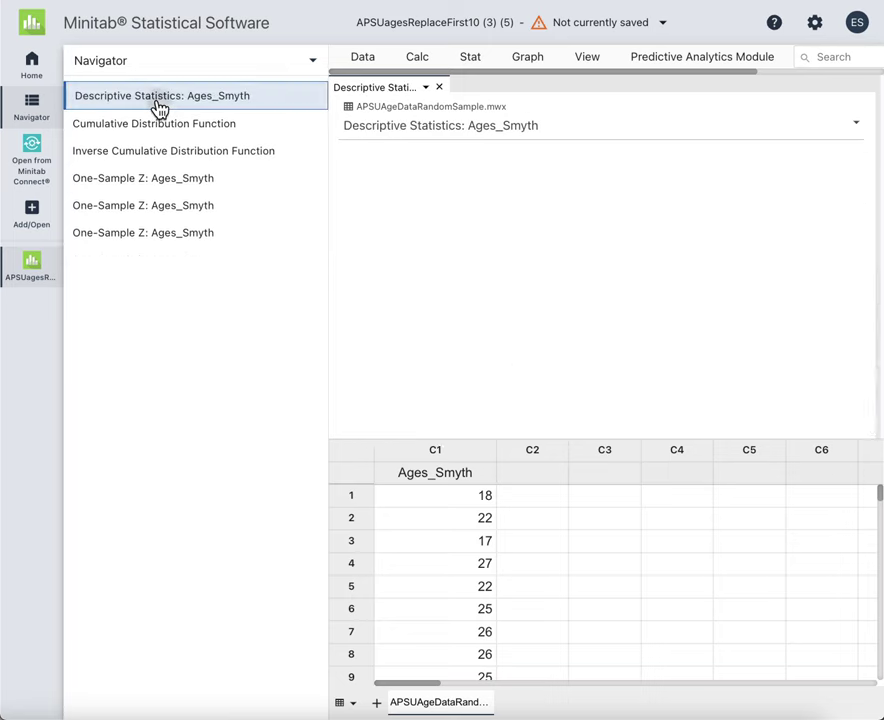
left_click(157, 128)
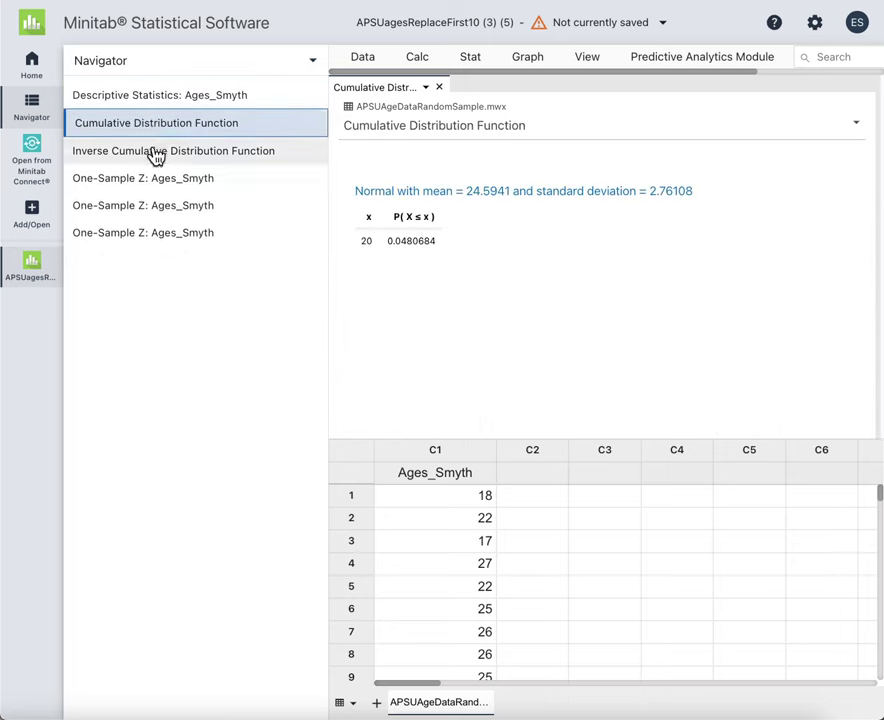
left_click(154, 150)
left_click(148, 183)
left_click(148, 205)
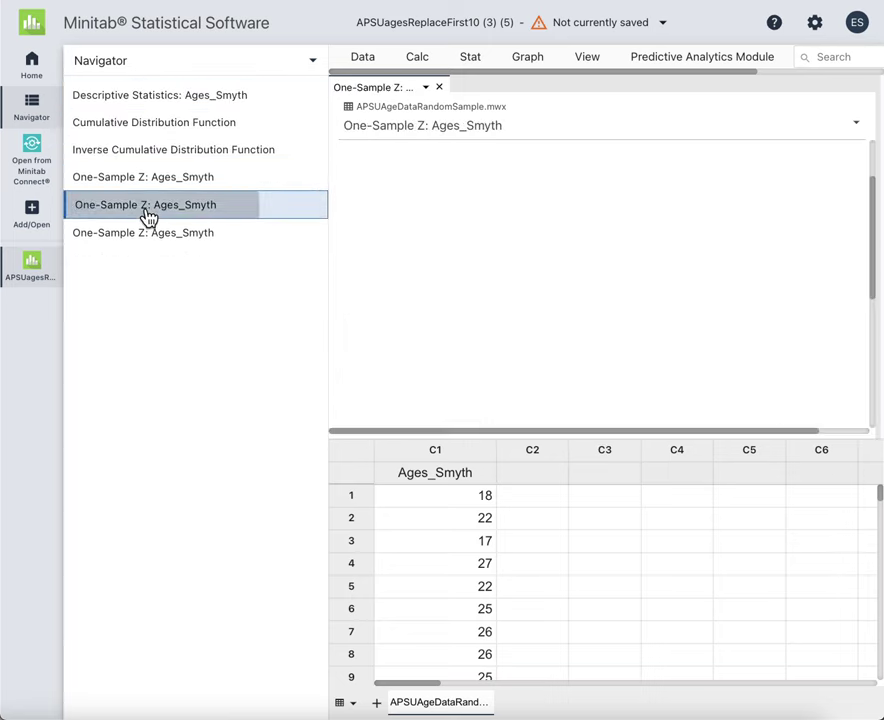
left_click(148, 236)
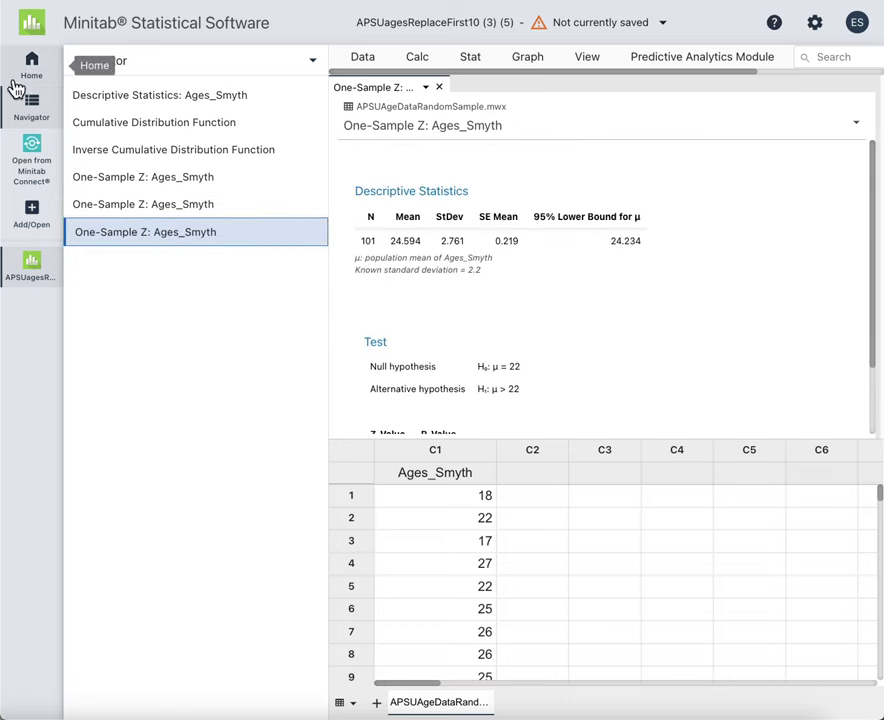
left_click(33, 110)
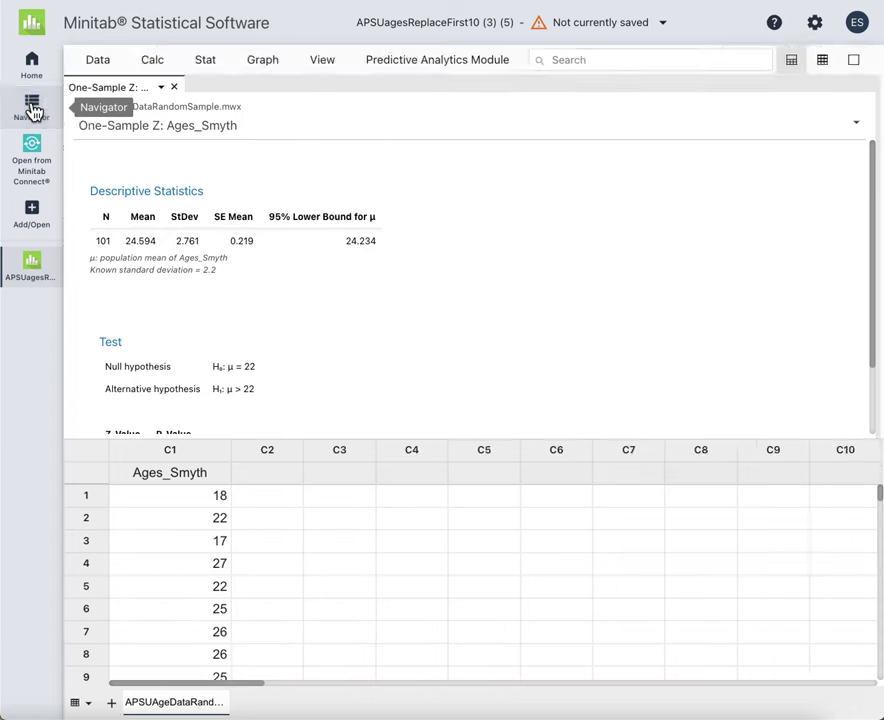
left_click(33, 110)
left_click(33, 110)
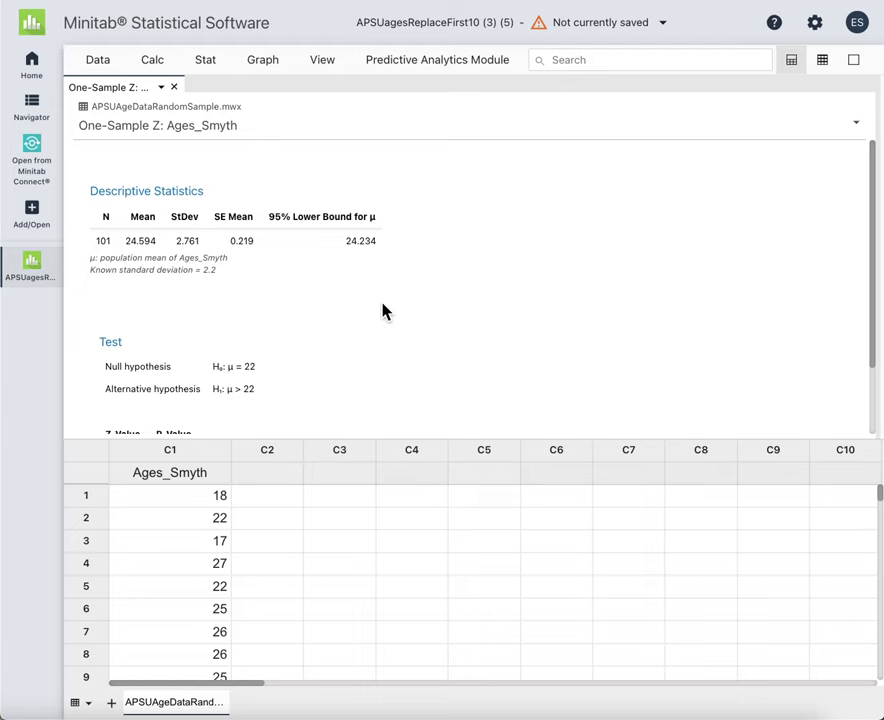
left_click(206, 62)
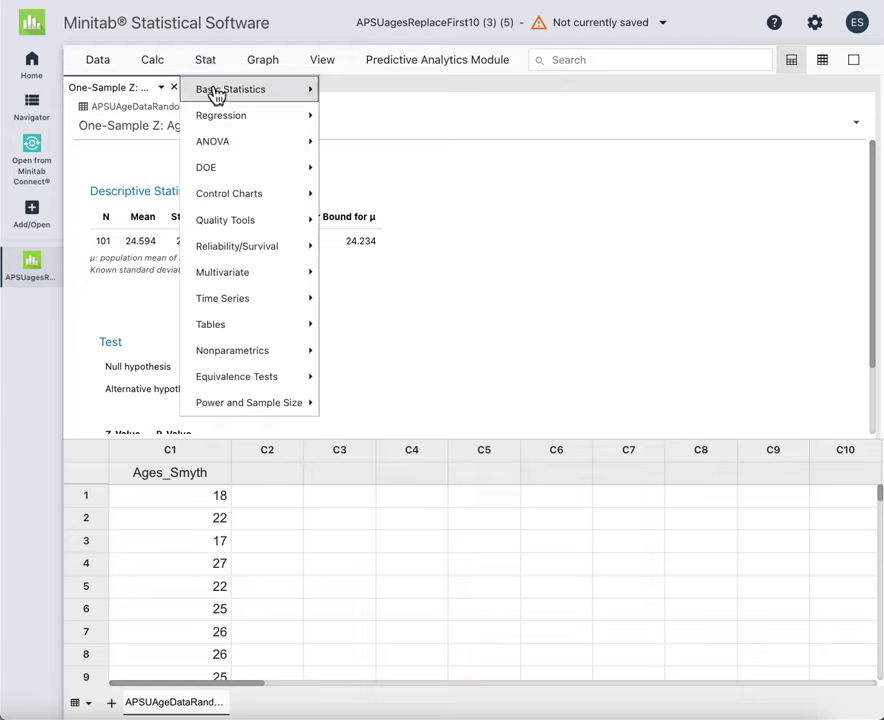
mouse_move(194, 93)
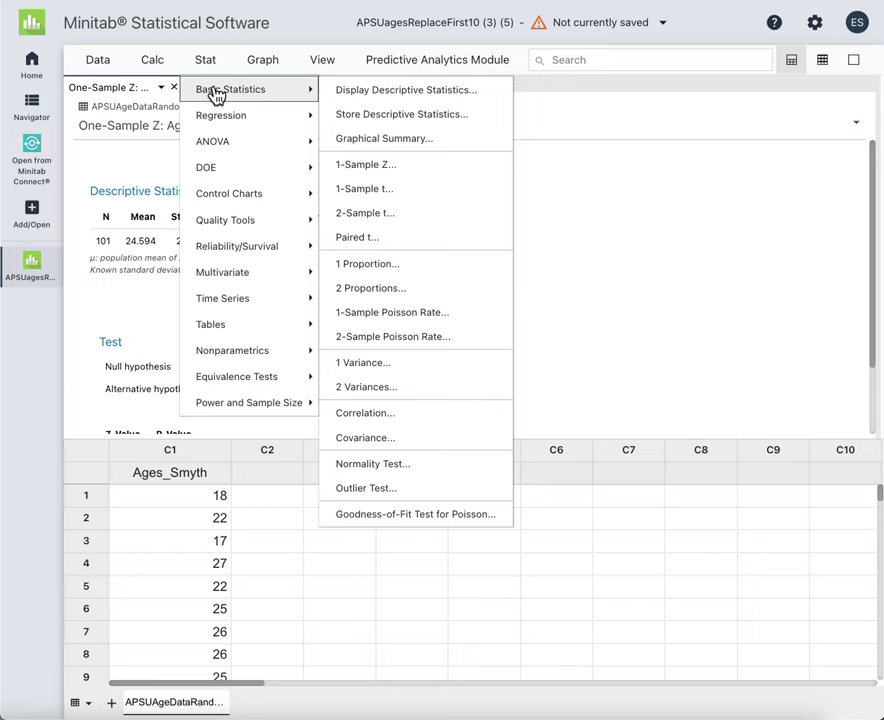
left_click(403, 266)
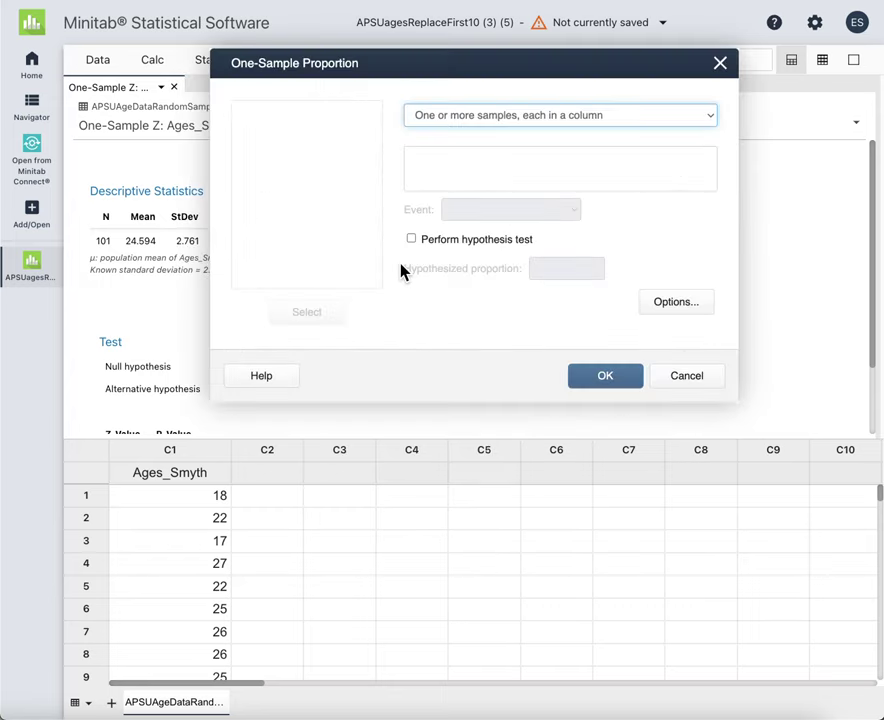
left_click(449, 158)
double_click(306, 120)
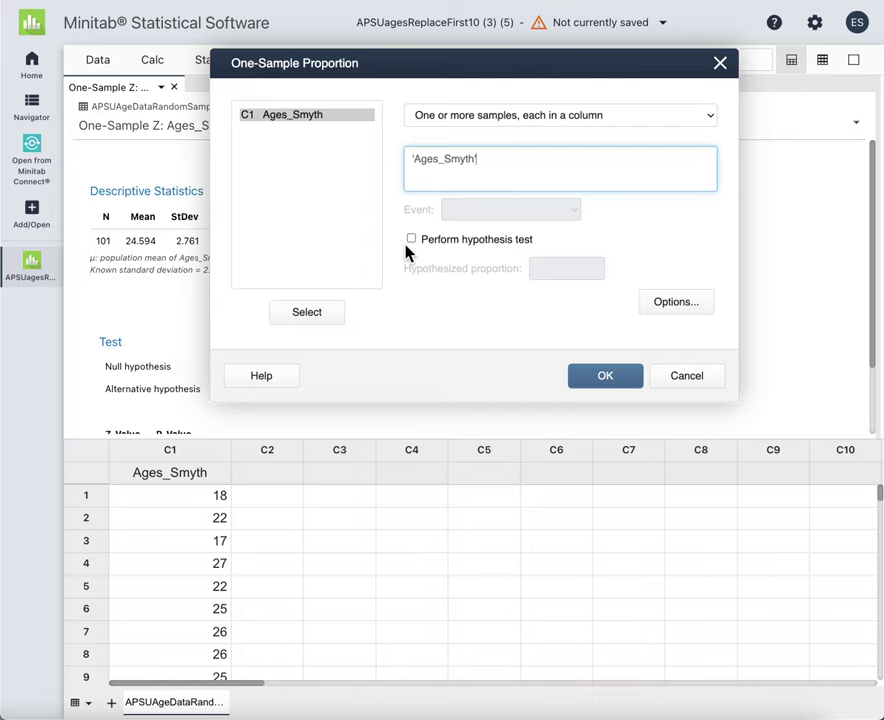
left_click(668, 306)
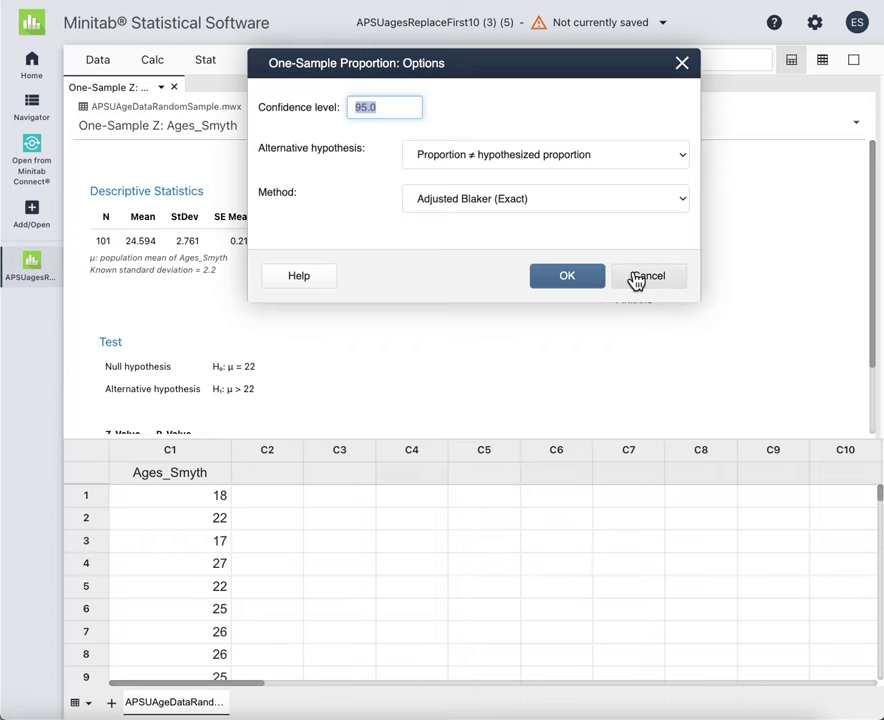
left_click(642, 278)
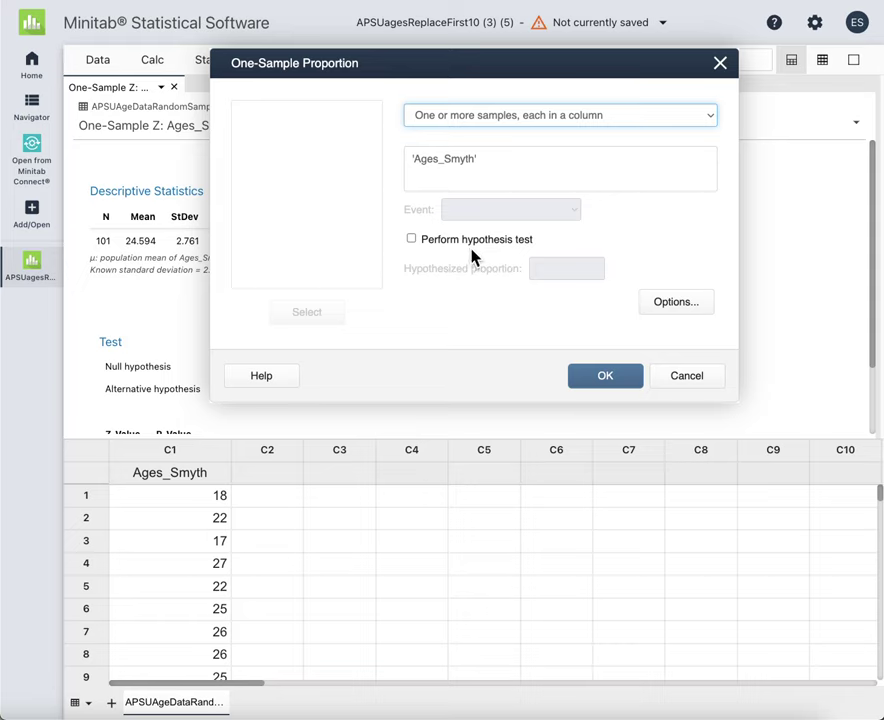
left_click(411, 240)
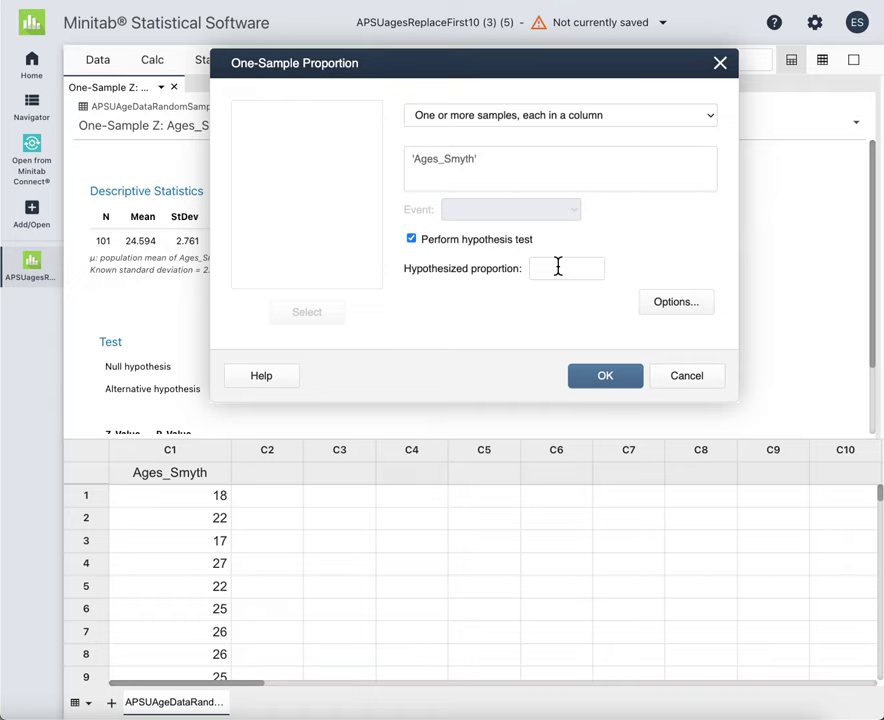
left_click(686, 377)
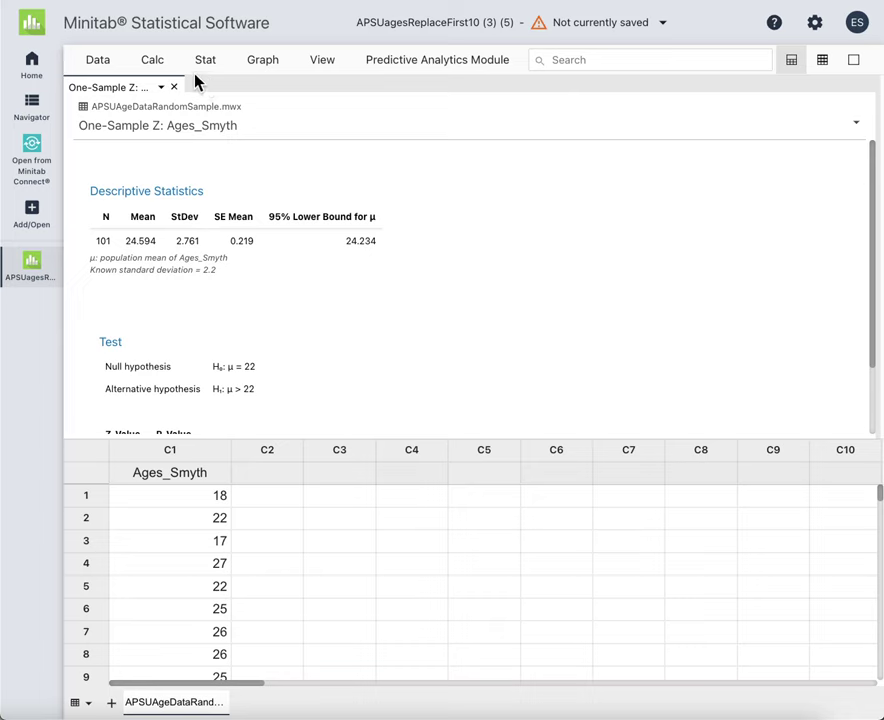
Step: Tally the individual values of the ages column in C1 with counts displayed, and examine the resulting table
left_click(152, 60)
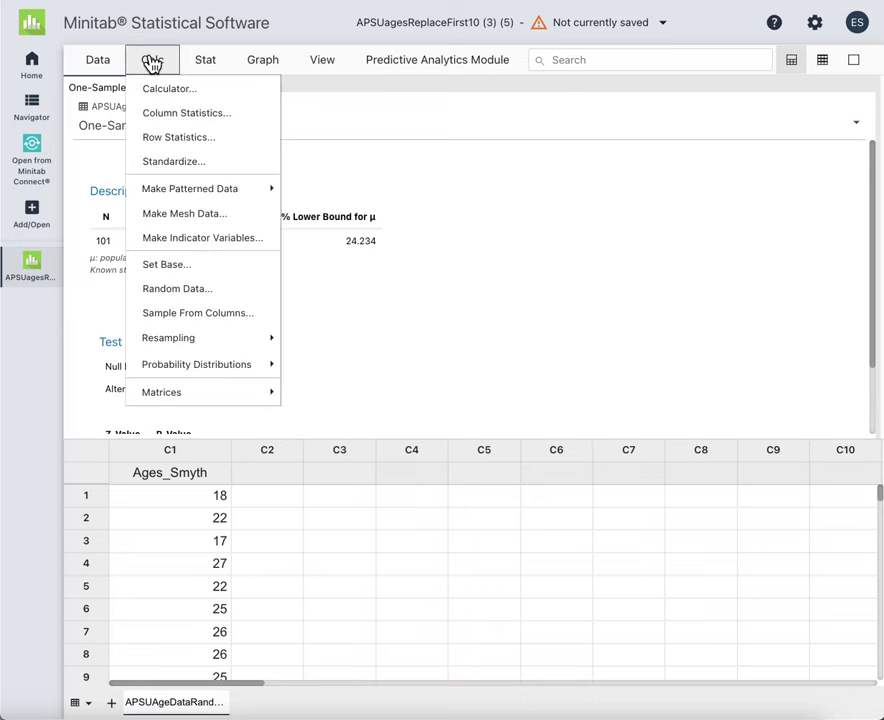
left_click(200, 63)
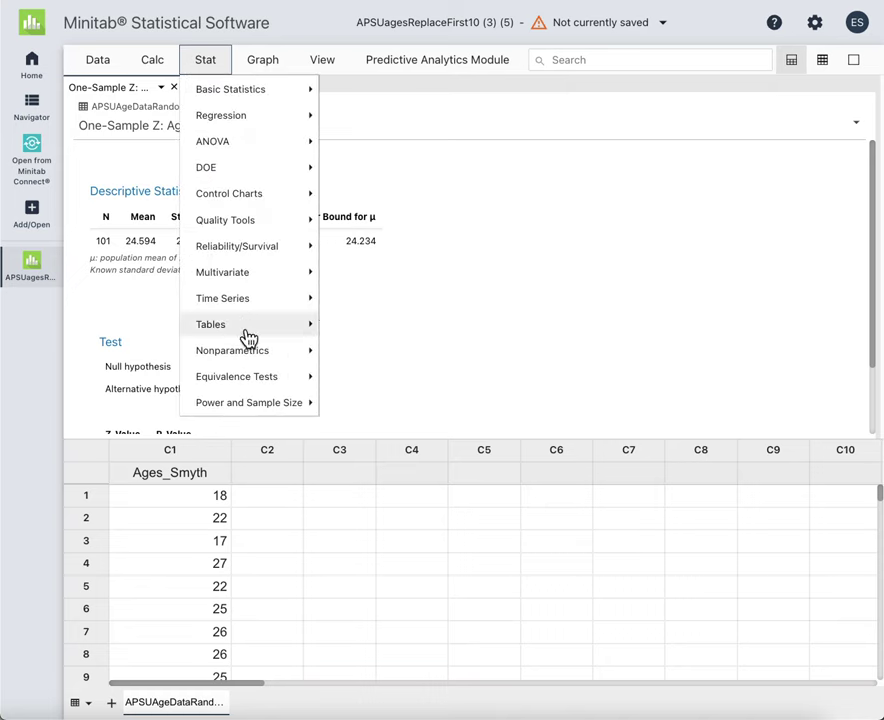
mouse_move(249, 339)
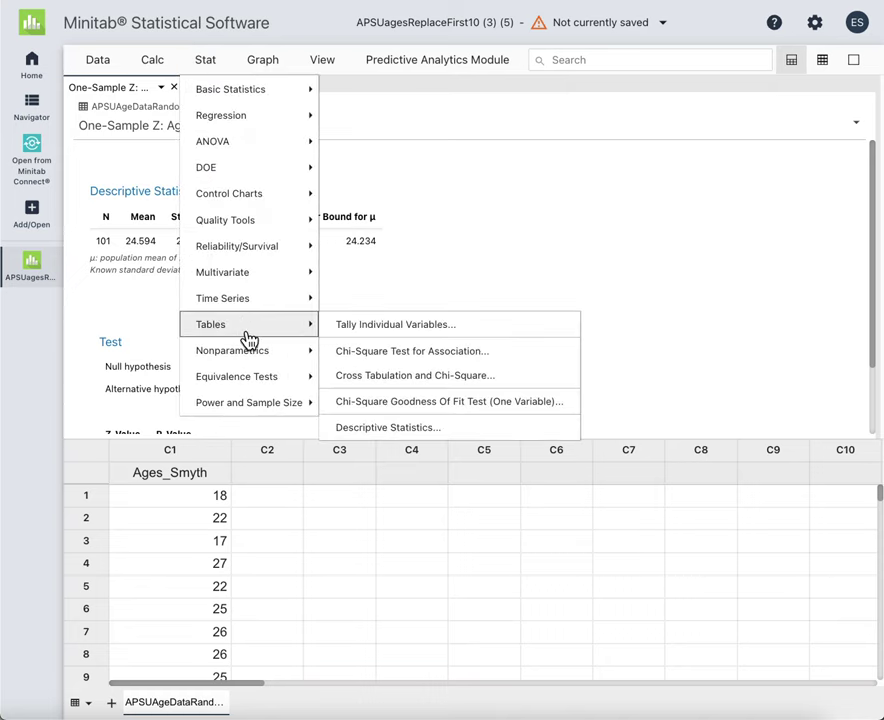
left_click(372, 330)
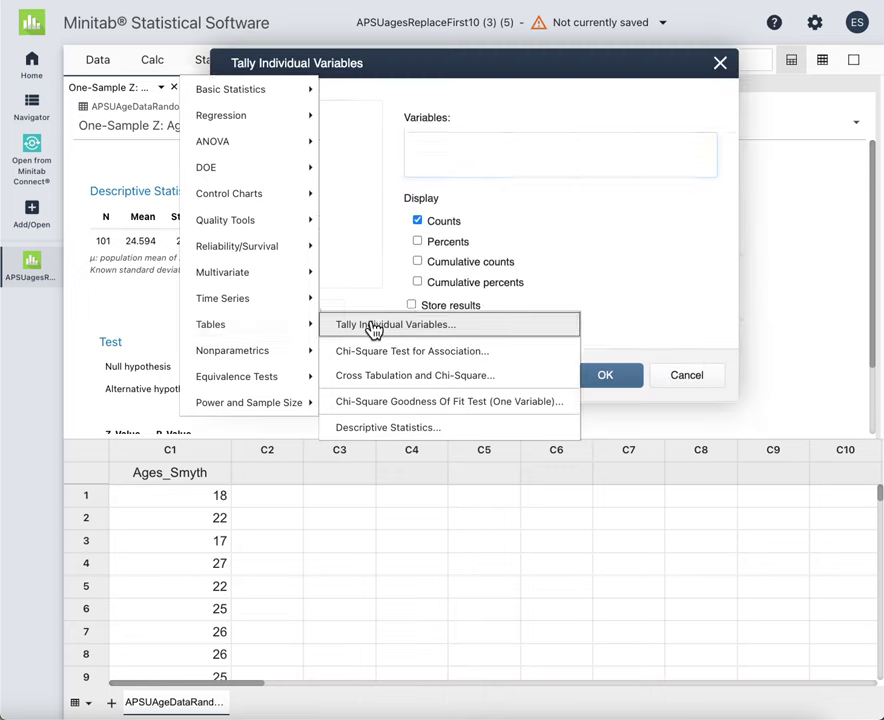
double_click(305, 115)
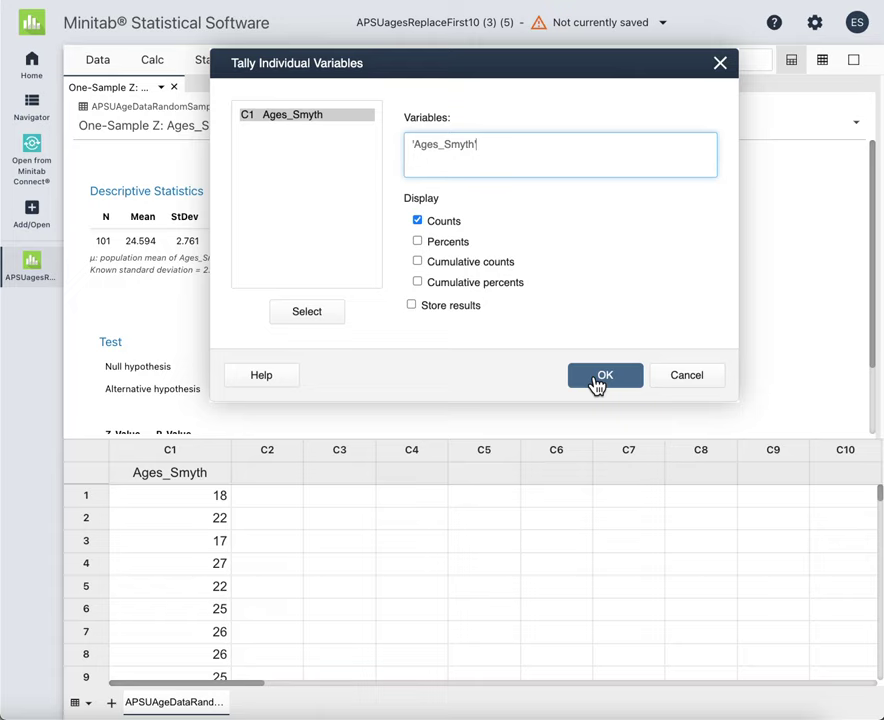
left_click(606, 378)
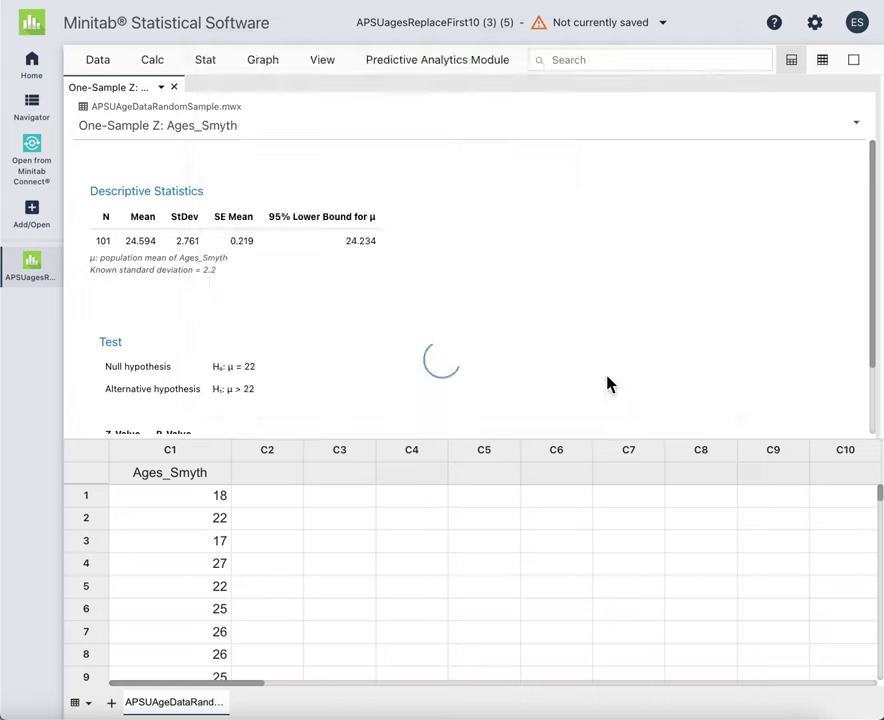
scroll(393, 316, "down", 5)
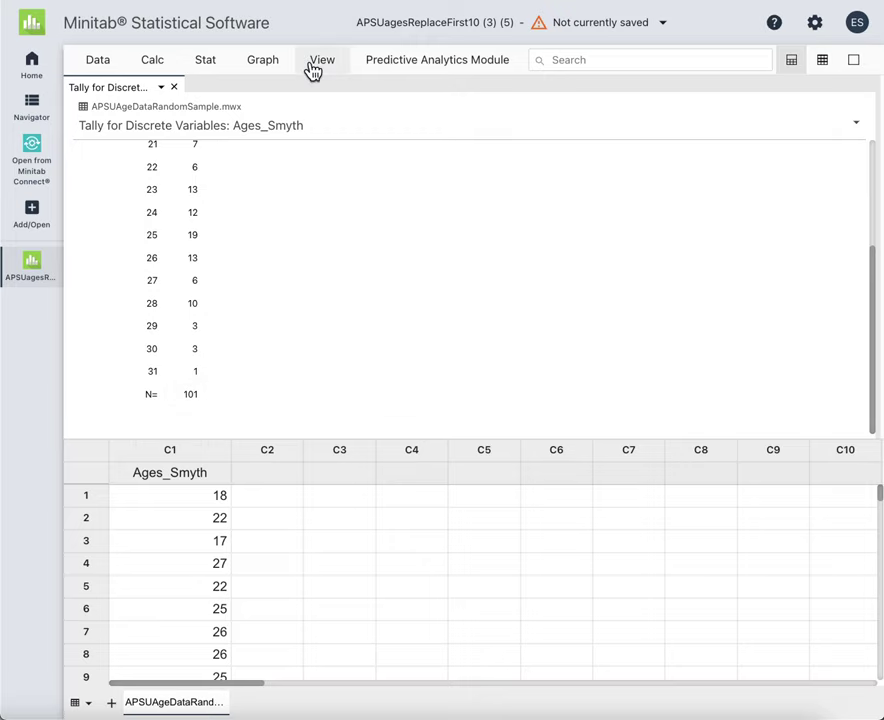
Step: Compute the 1 Proportion confidence interval from summarized data with 17 events in 101 trials
left_click(206, 64)
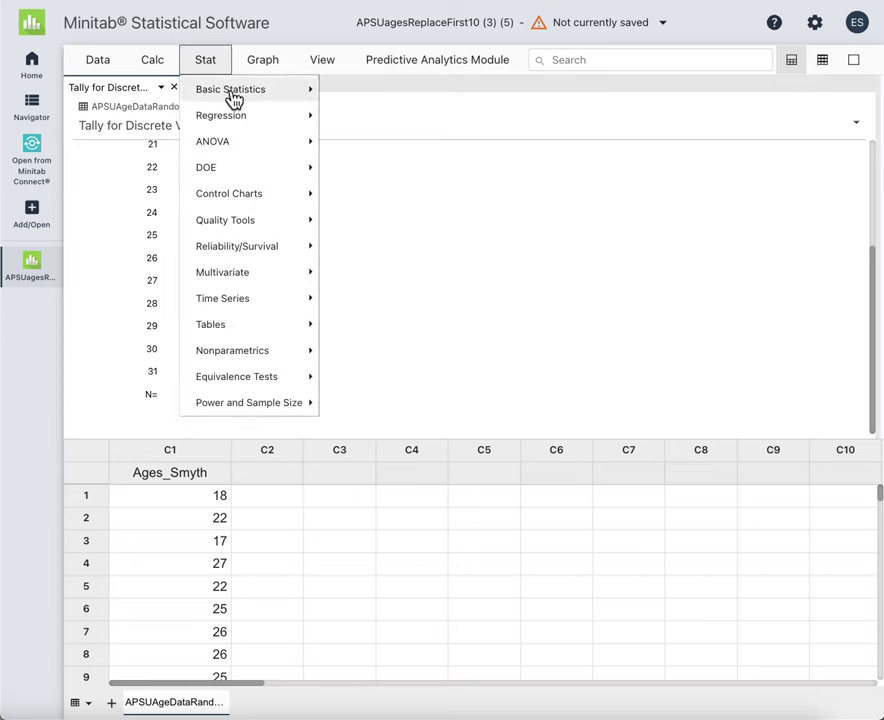
mouse_move(233, 100)
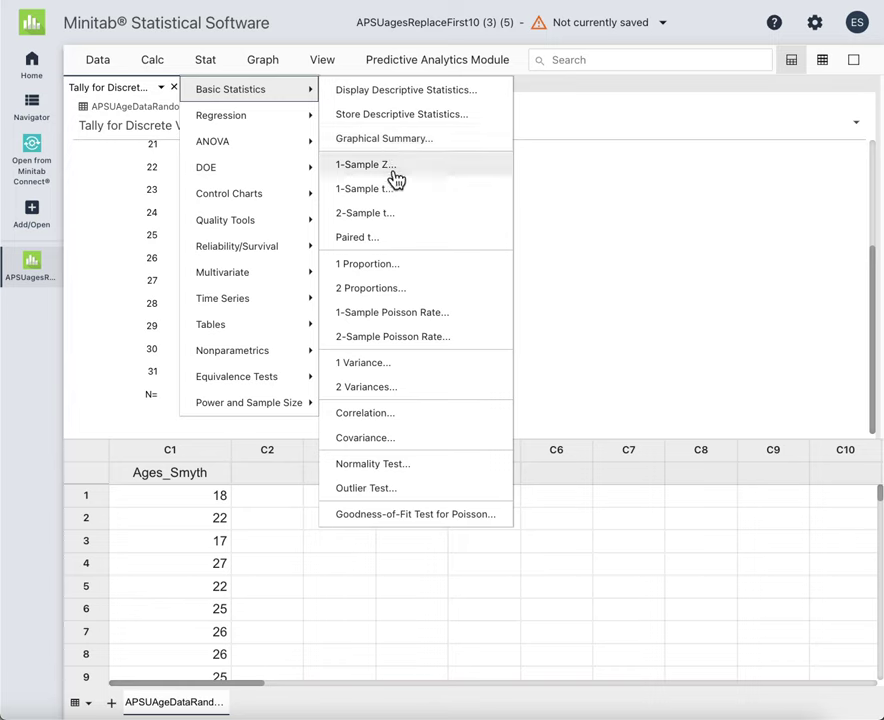
left_click(386, 274)
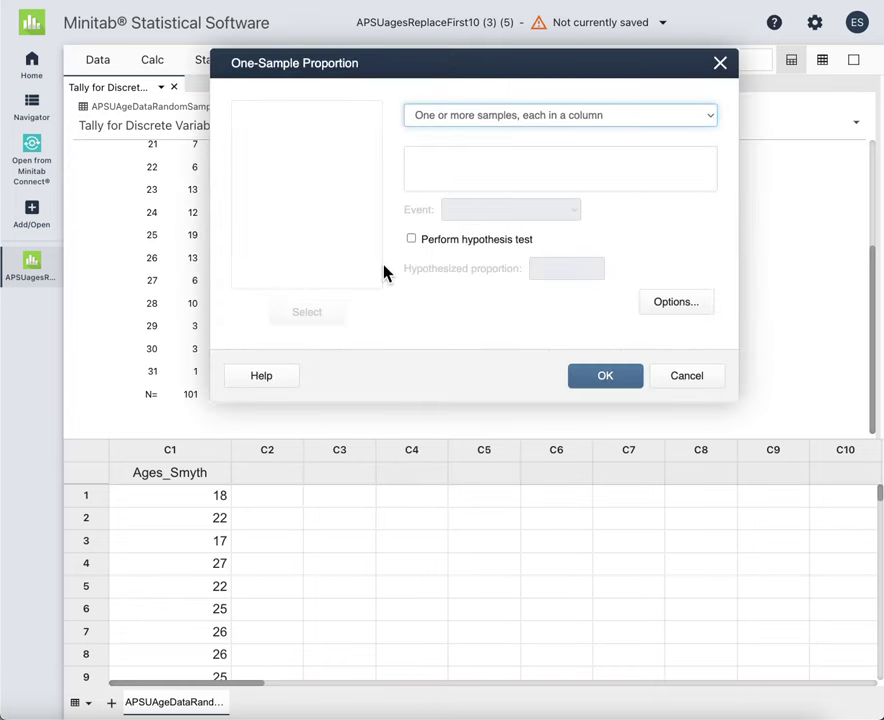
left_click(450, 124)
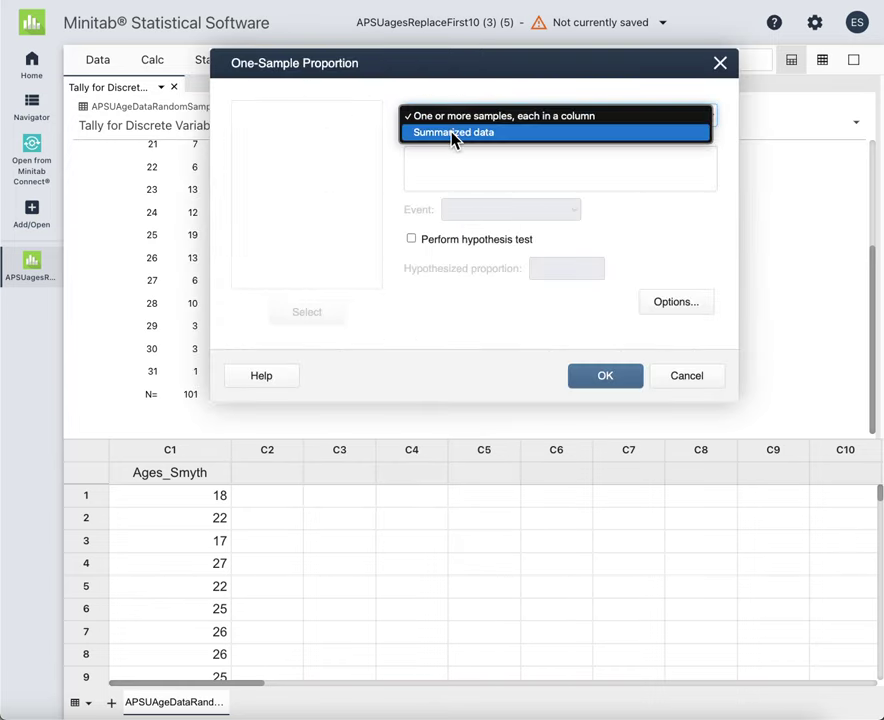
left_click(453, 133)
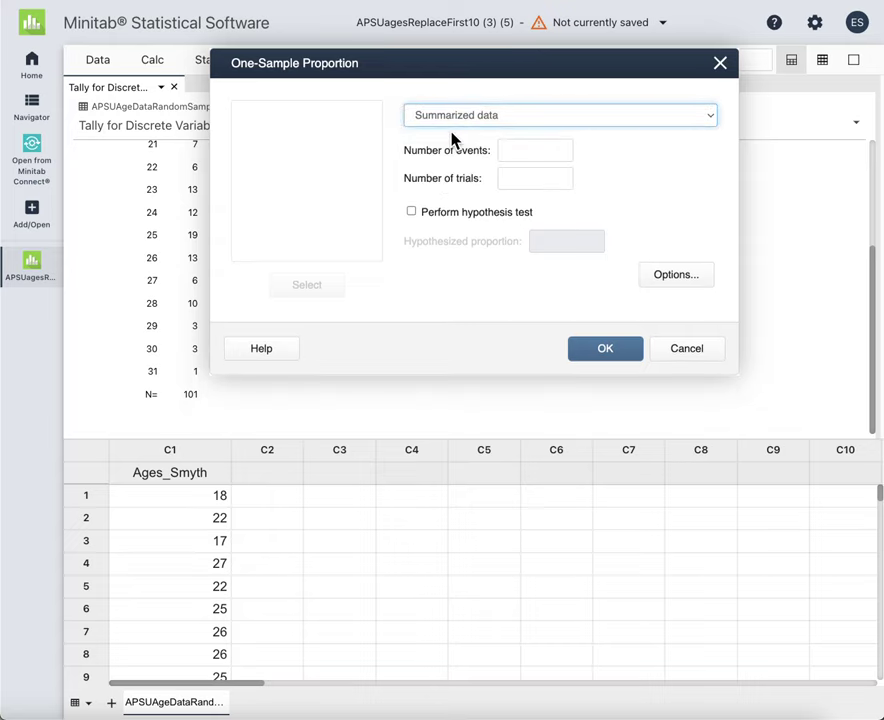
left_click(522, 150)
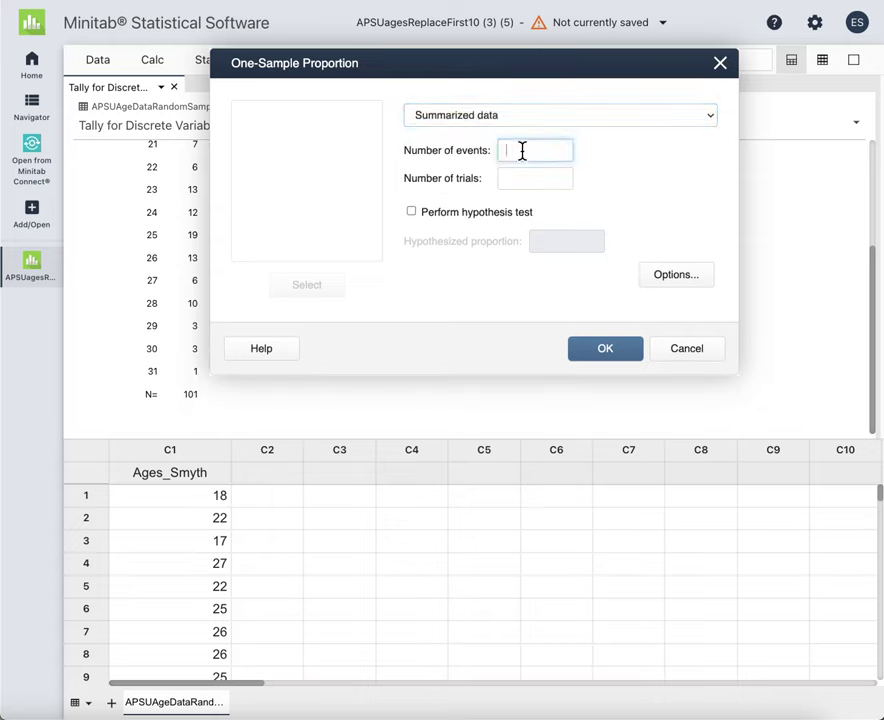
type("17")
left_click(527, 178)
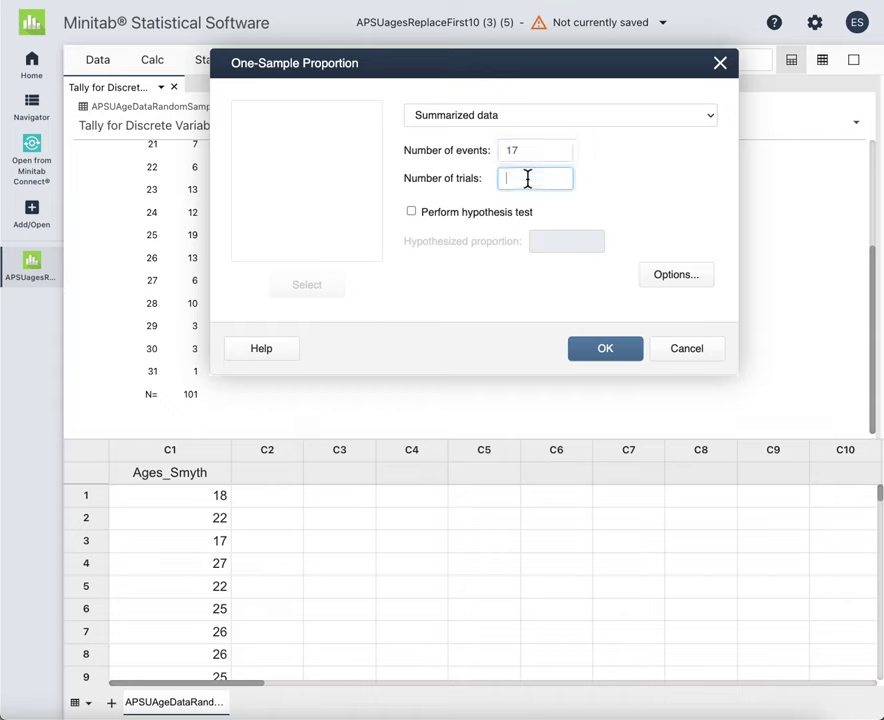
type("1")
type("01")
left_click(607, 349)
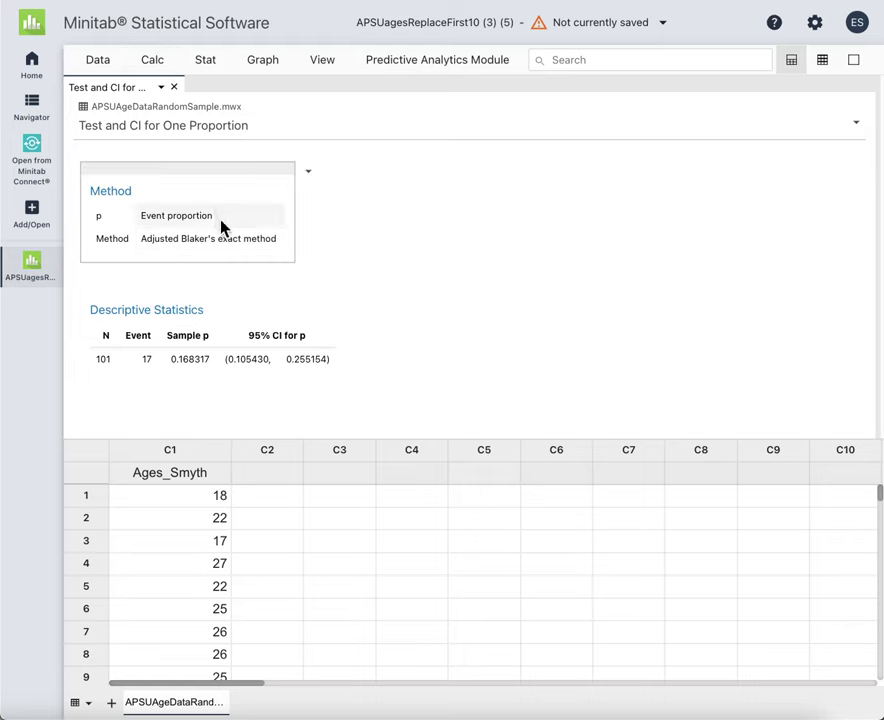
Step: Reopen the 1 Proportion analysis and enable a hypothesis test with a hypothesized proportion of 0.10
left_click(206, 63)
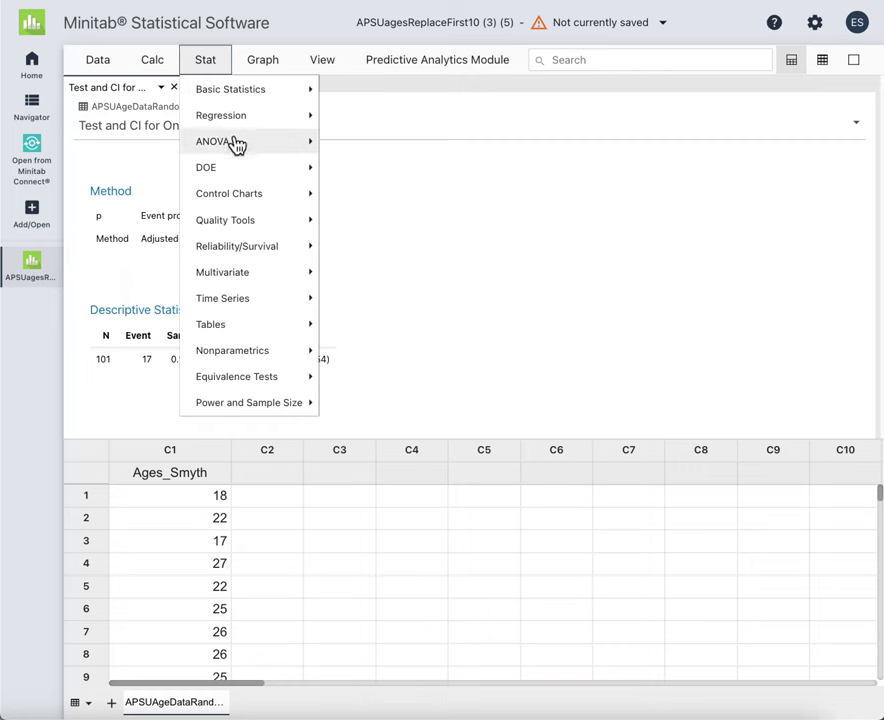
left_click(228, 92)
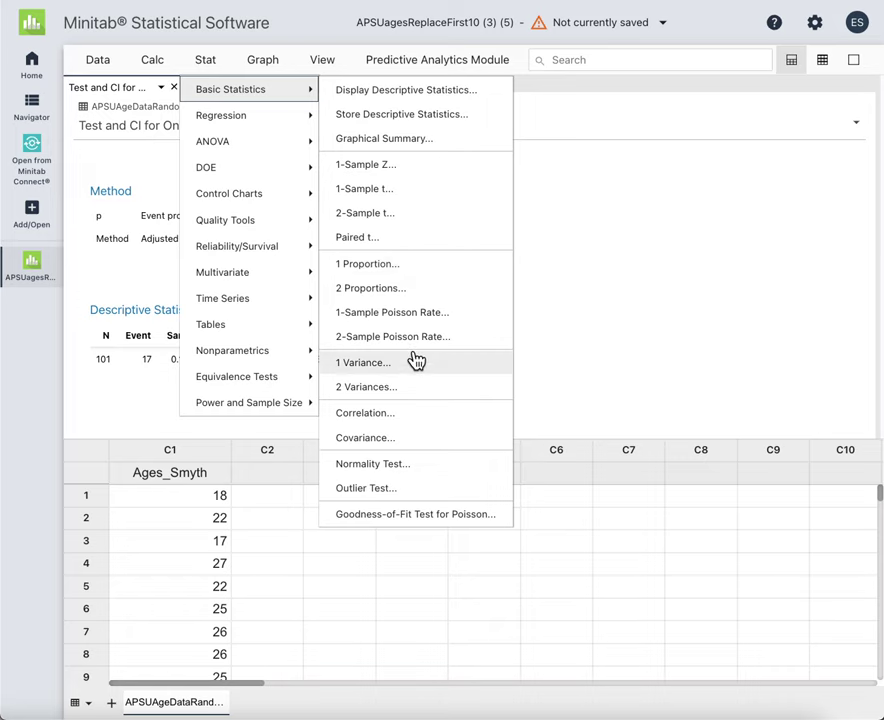
left_click(370, 266)
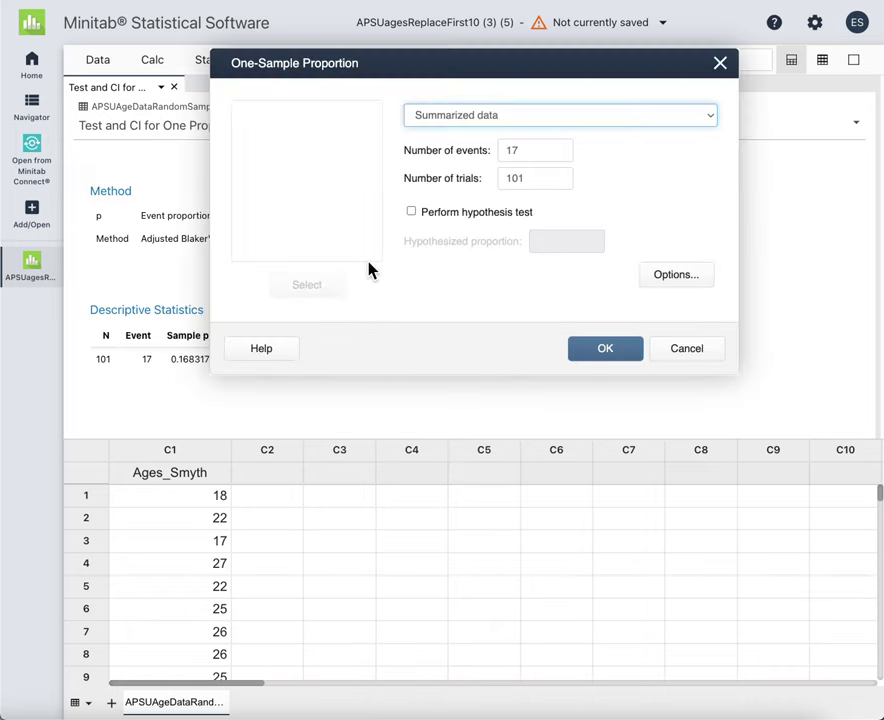
left_click(410, 213)
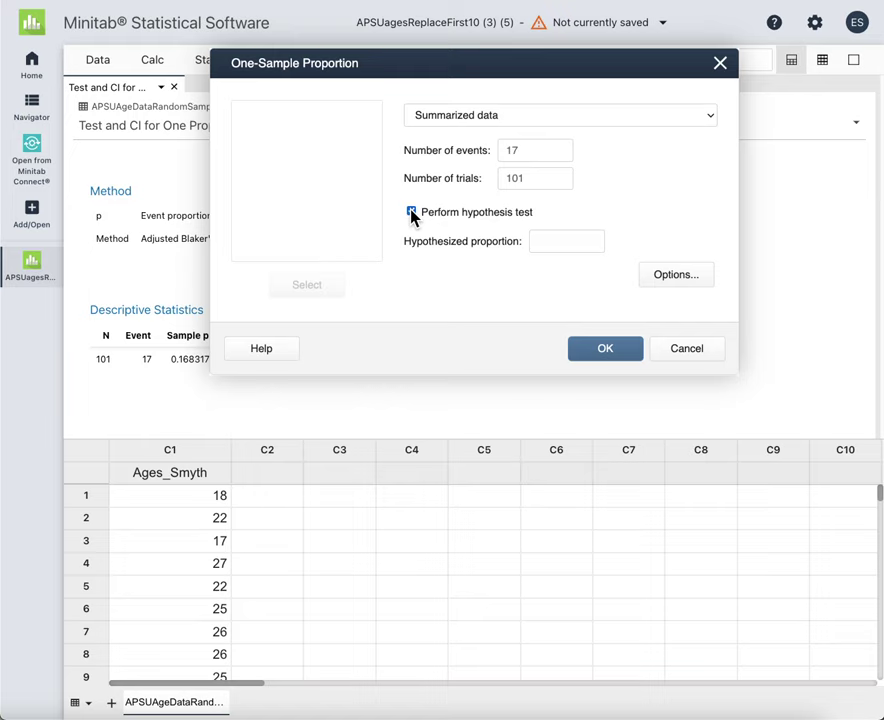
left_click(540, 239)
type("0.")
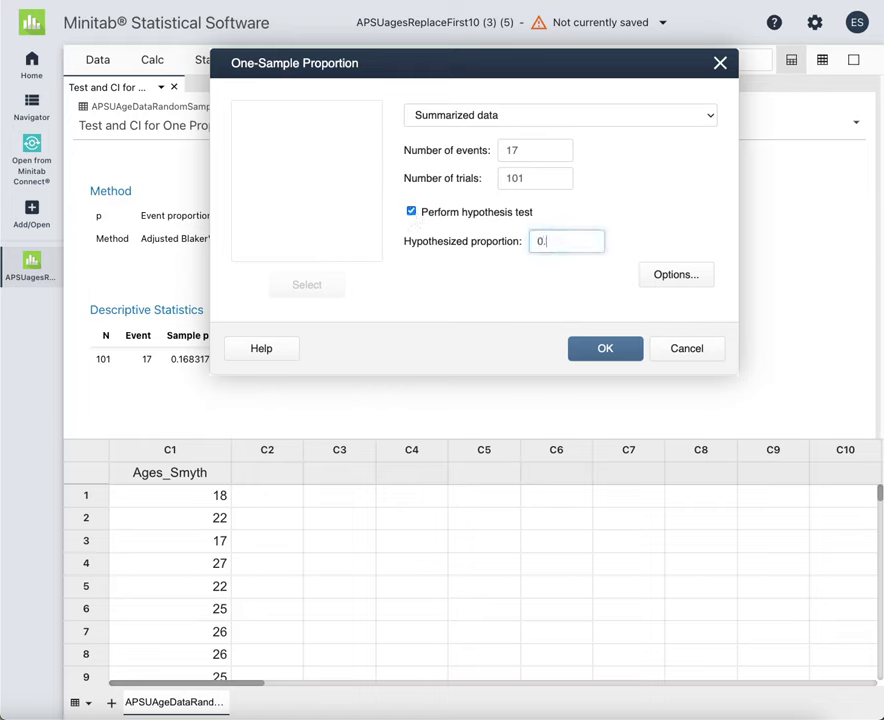
type("10")
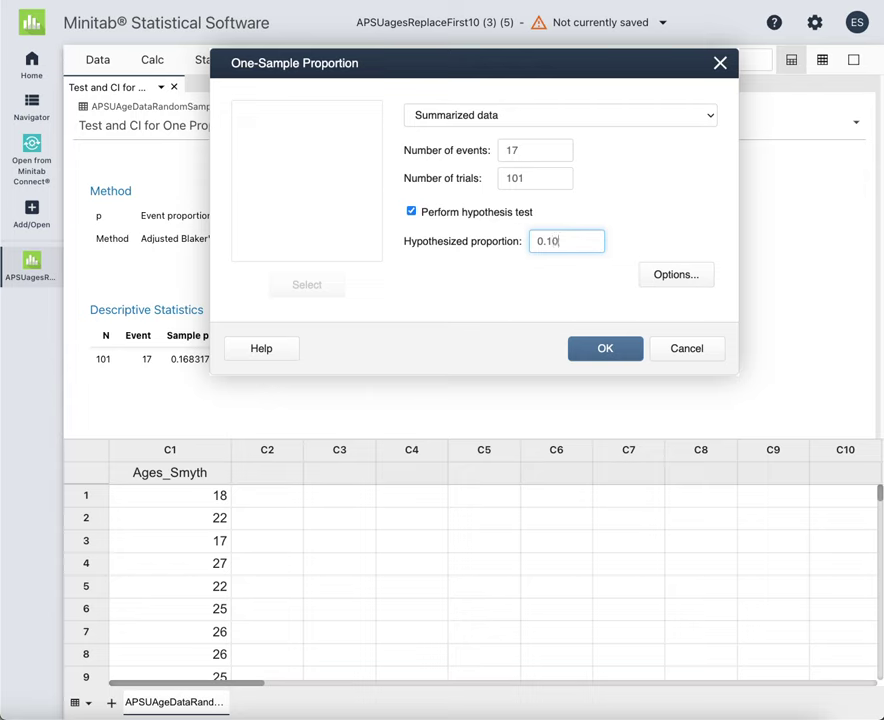
Step: Run the test with the alternative Proportion > hypothesized proportion and the Adjusted Blaker (Exact) method, and review its output
left_click(676, 276)
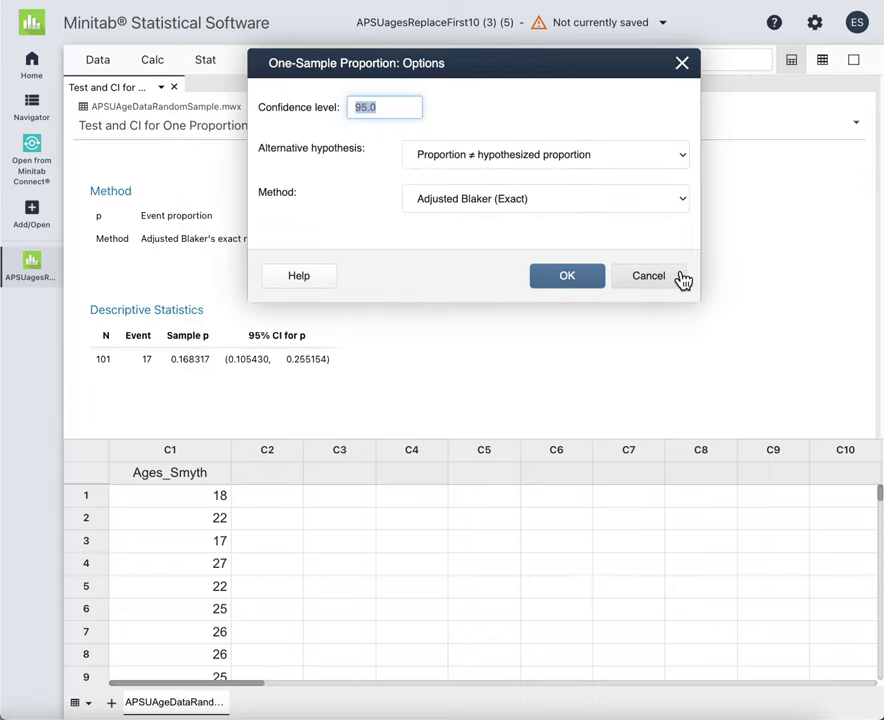
left_click(474, 155)
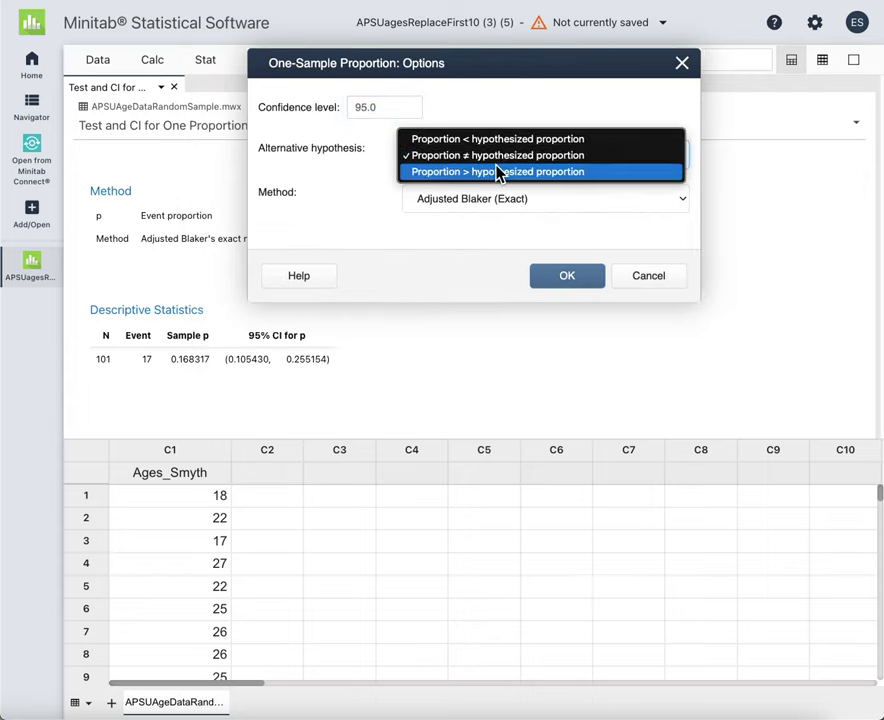
left_click(501, 172)
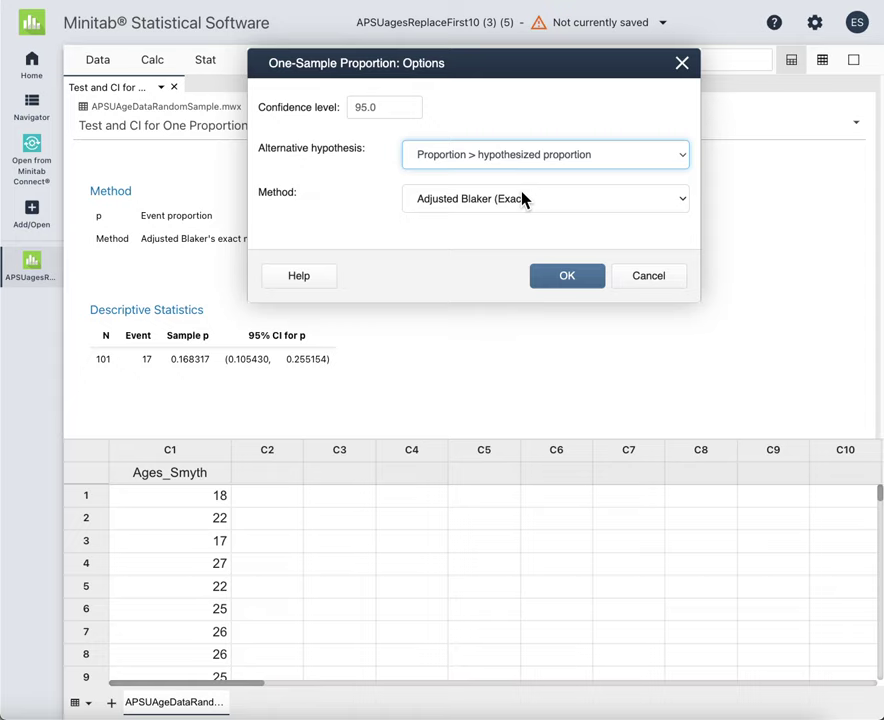
left_click(436, 235)
left_click(436, 200)
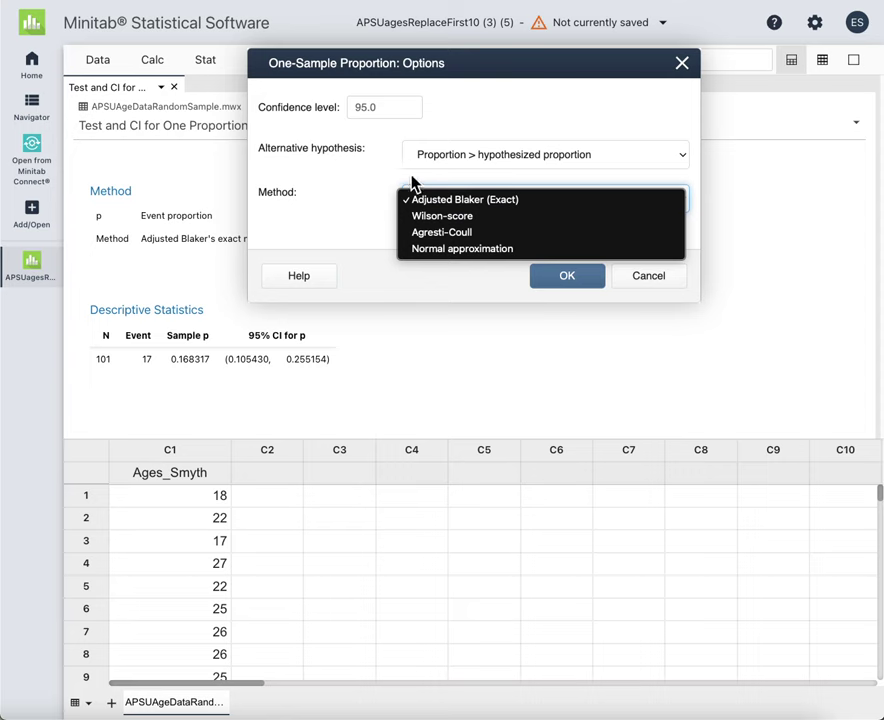
left_click(350, 238)
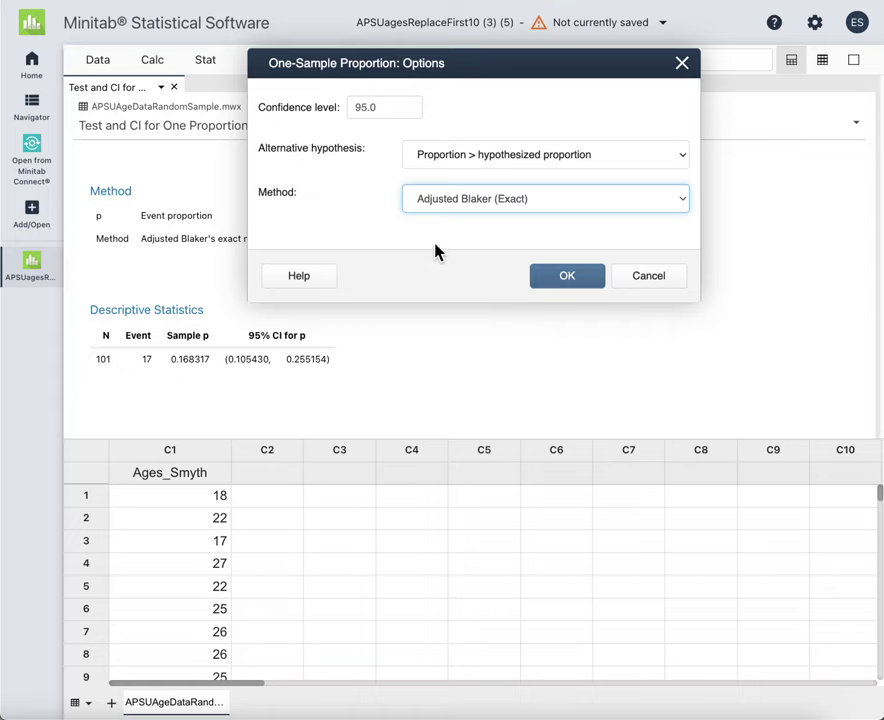
left_click(442, 205)
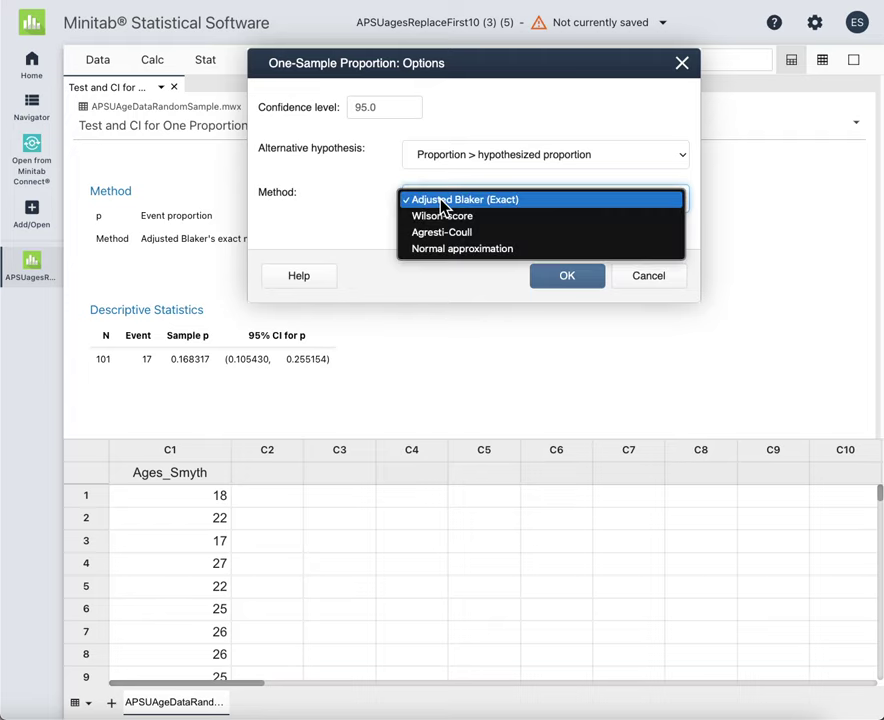
left_click(328, 236)
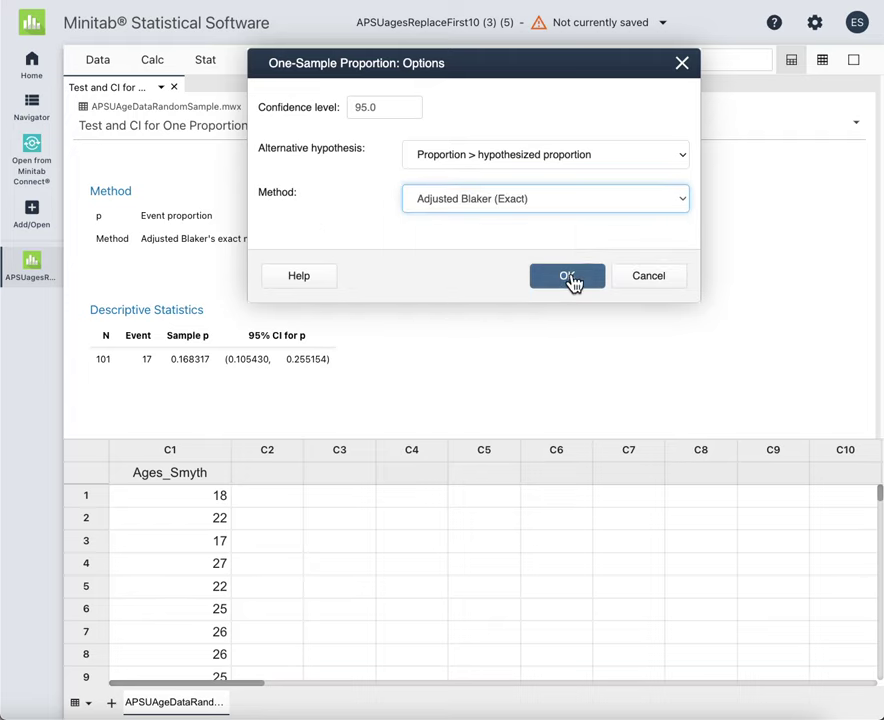
left_click(567, 277)
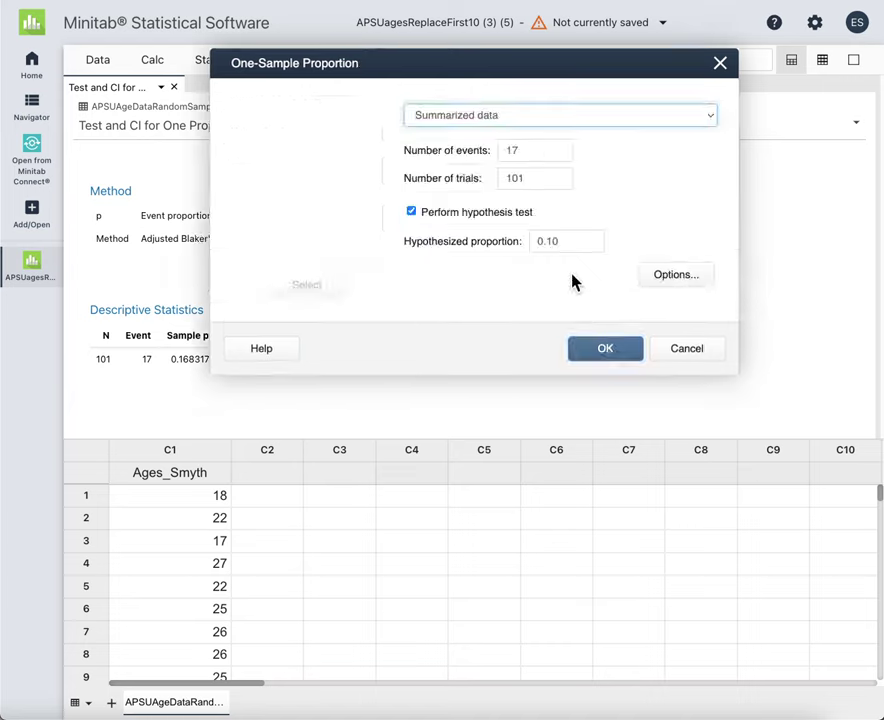
left_click(596, 355)
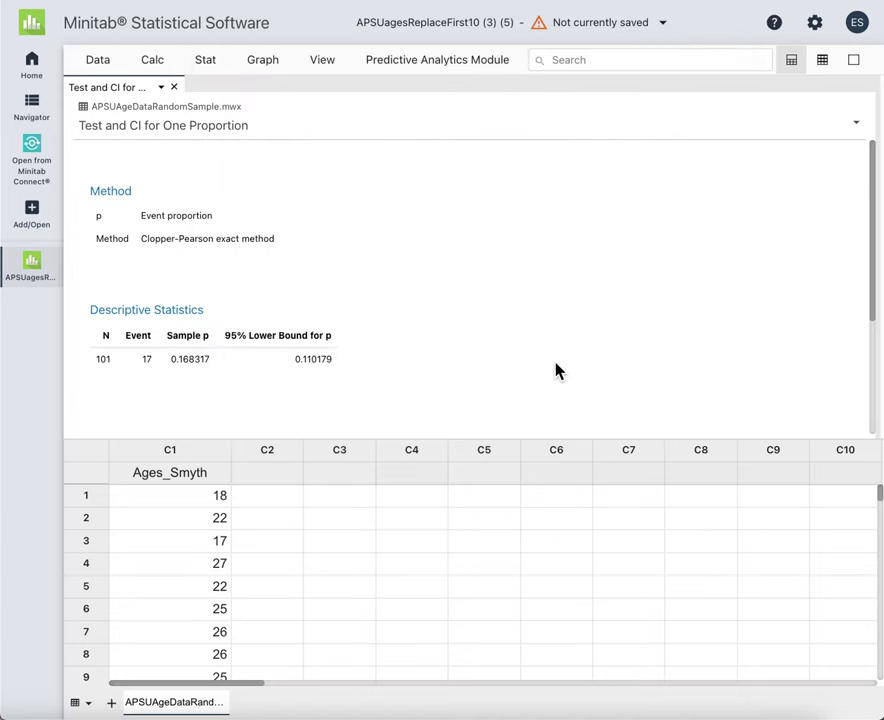
scroll(474, 347, "down", 5)
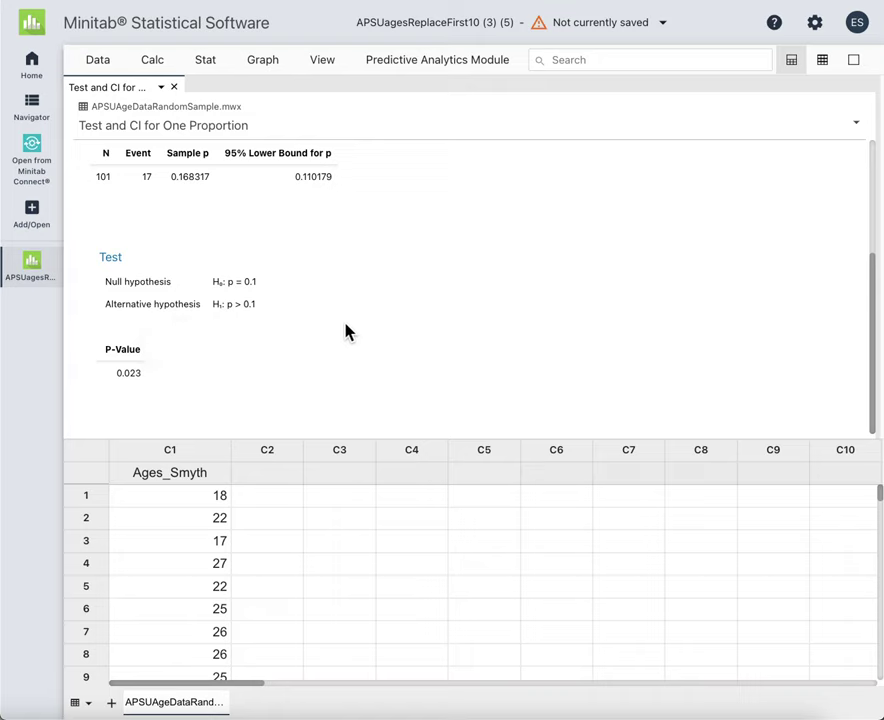
scroll(333, 351, "up", 4)
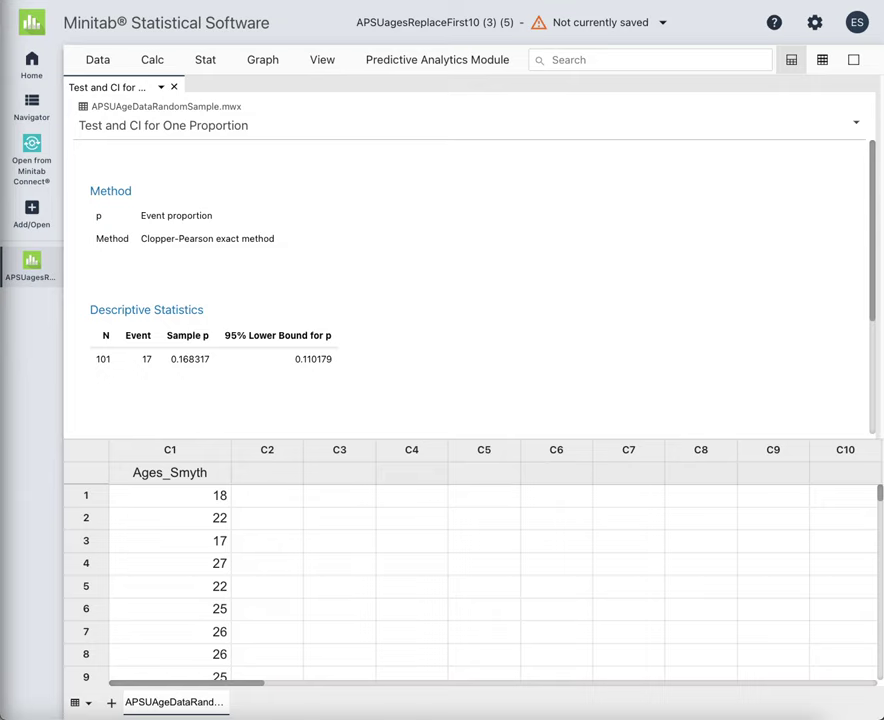
Step: Examine the Probability Density Function inputs for a binomial distribution, including value, number of trials and event probability, without computing anything
left_click(152, 62)
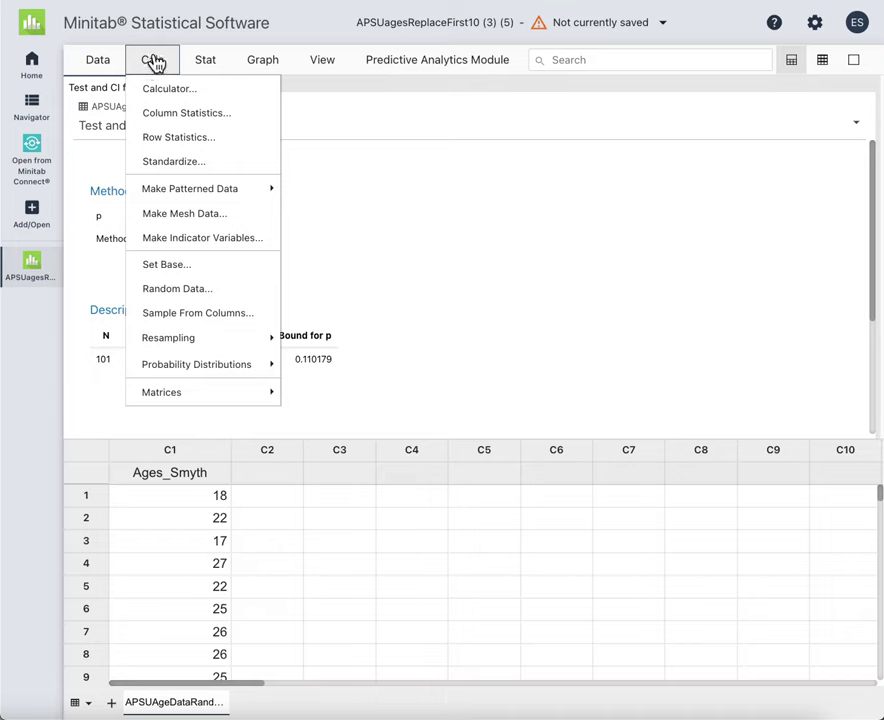
left_click(229, 365)
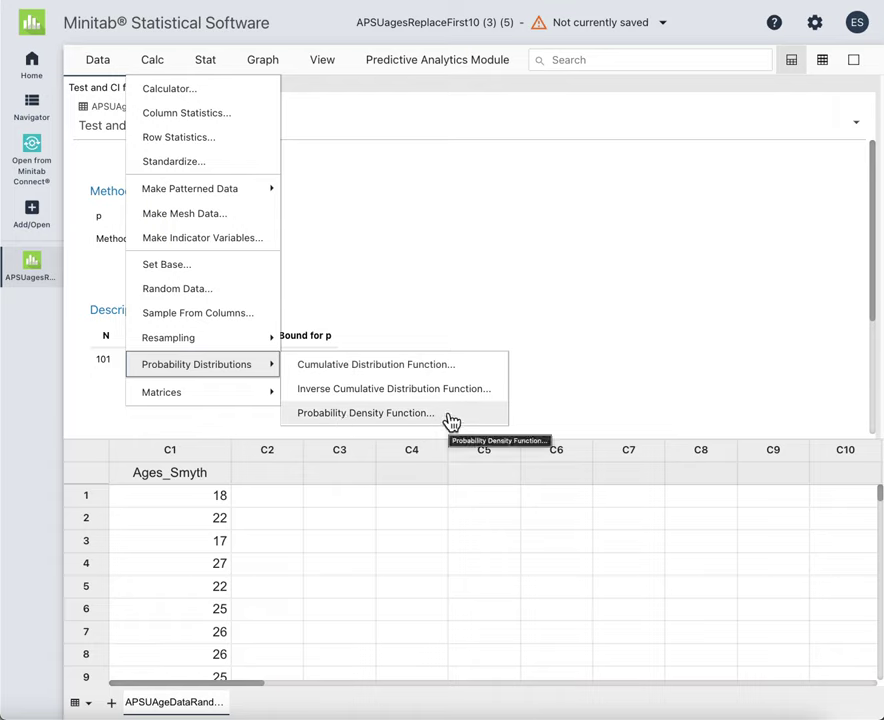
left_click(386, 416)
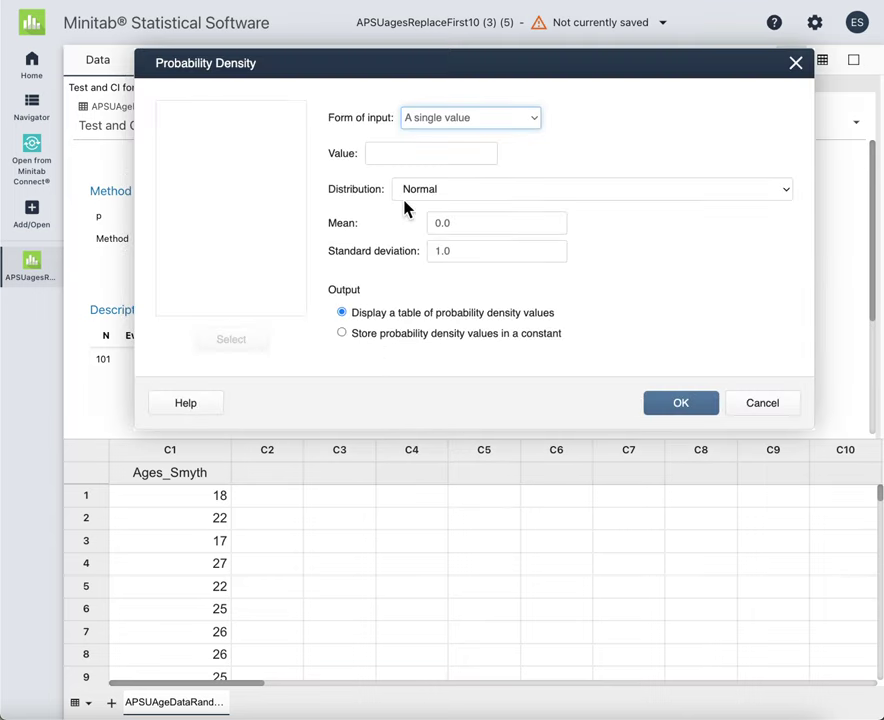
left_click(420, 192)
scroll(450, 93, "up", 1)
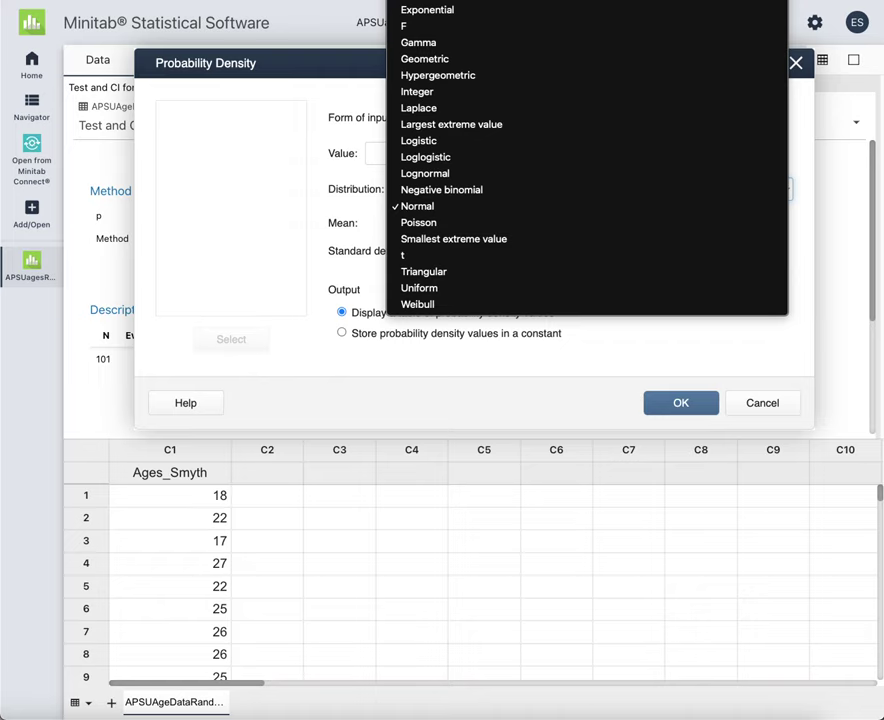
scroll(450, 93, "up", 3)
left_click(420, 58)
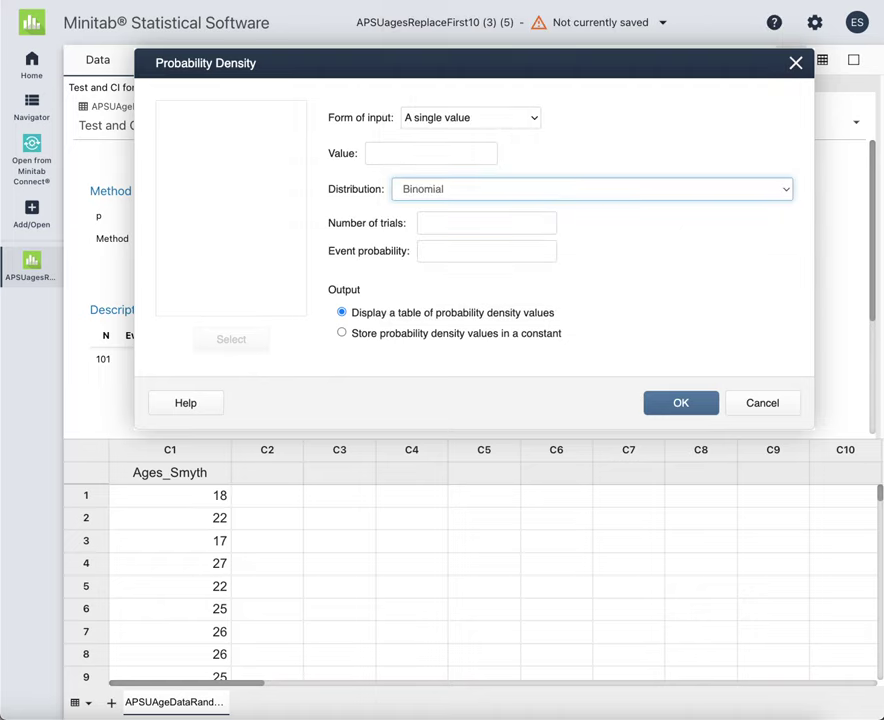
left_click(431, 226)
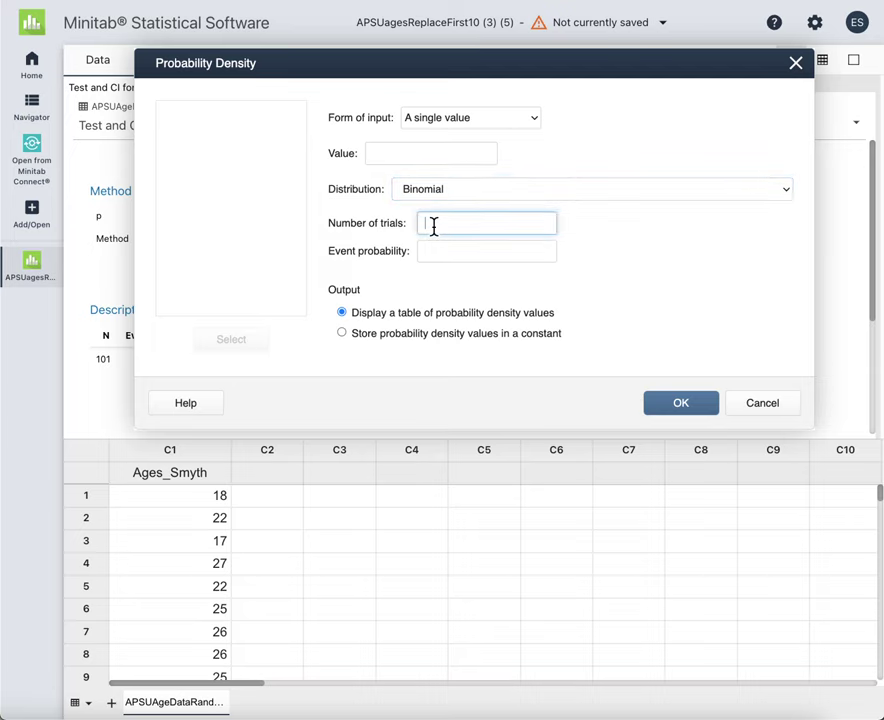
left_click(443, 255)
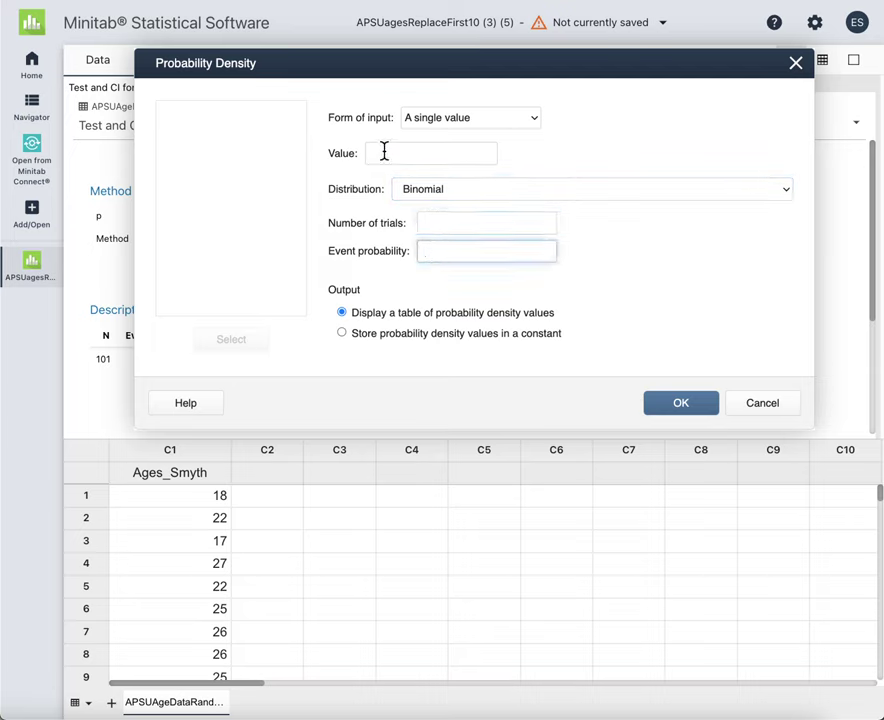
left_click(347, 225)
left_click(437, 251)
left_click(380, 152)
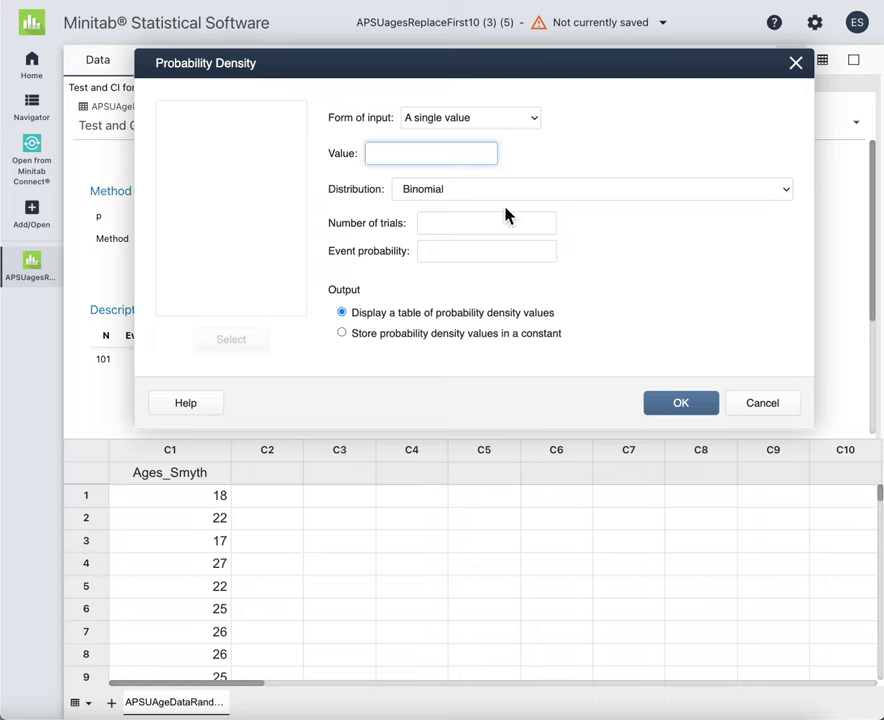
left_click(762, 403)
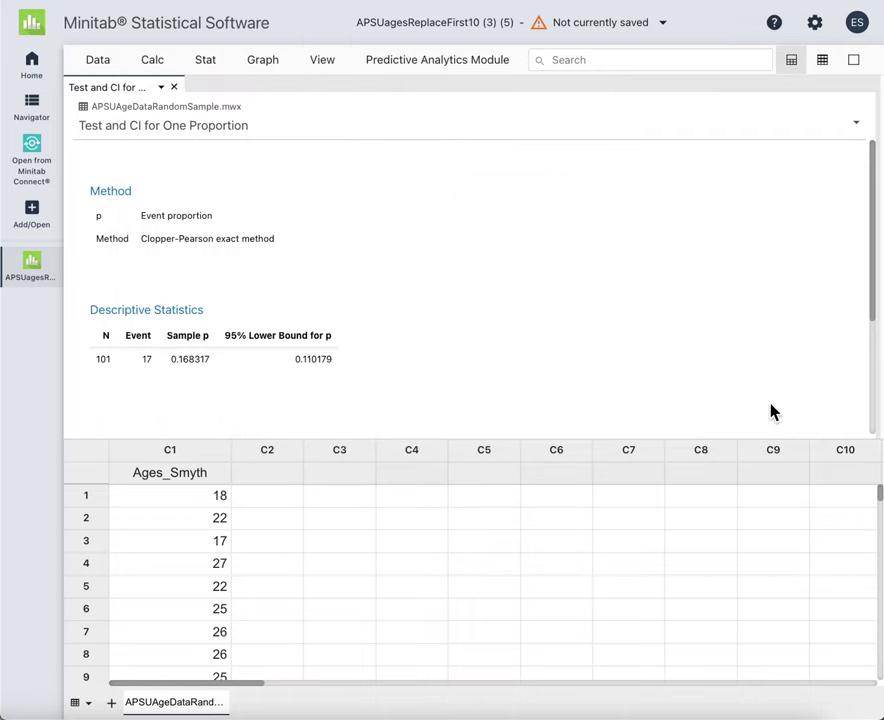
Step: Download the current project as an .mpx file and locate the newest copy in the Downloads folder
left_click(661, 24)
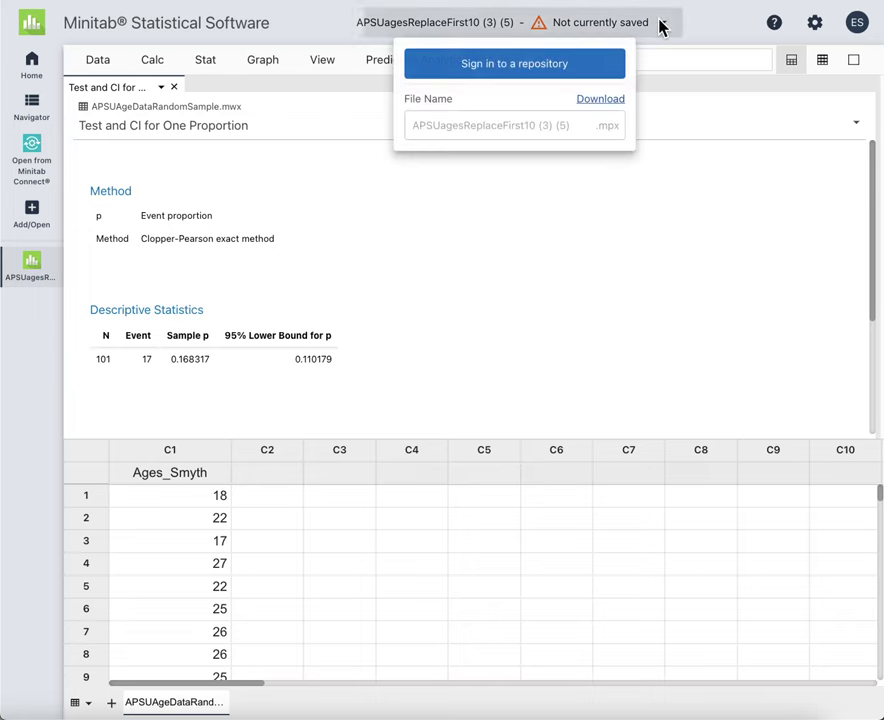
left_click(596, 101)
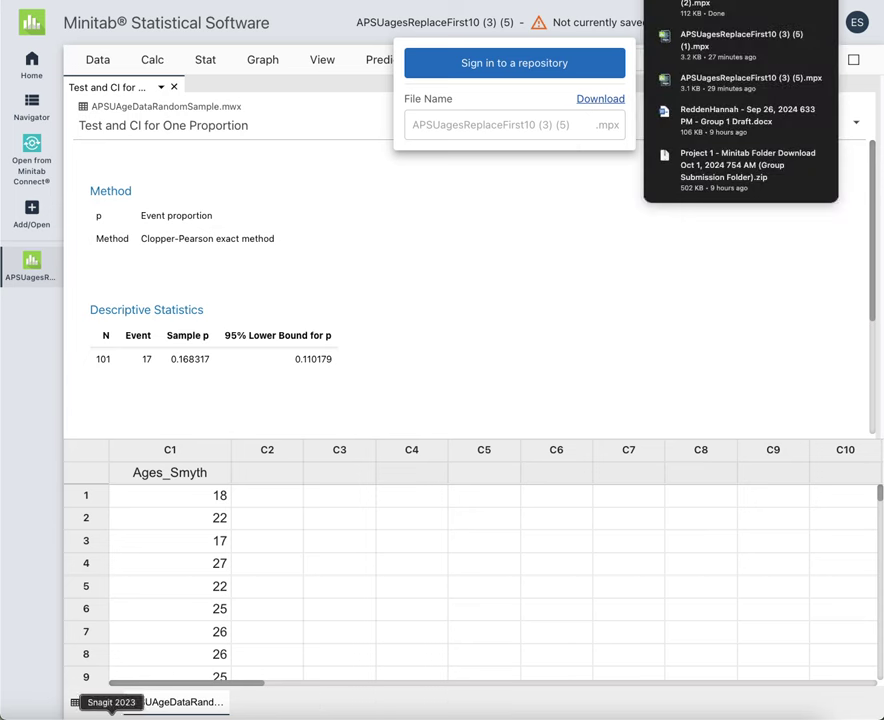
left_click(75, 715)
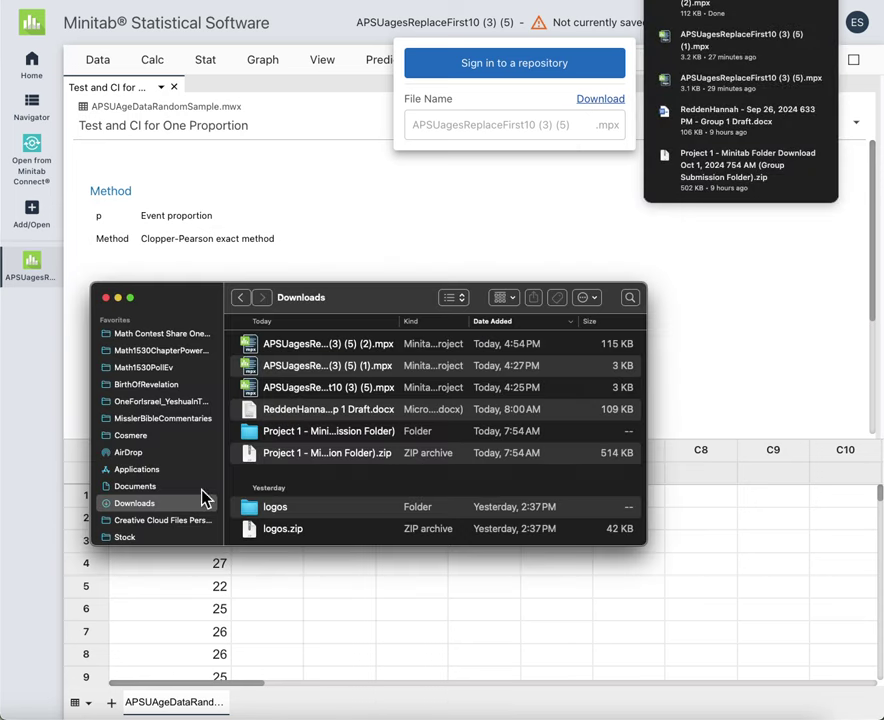
left_click(378, 345)
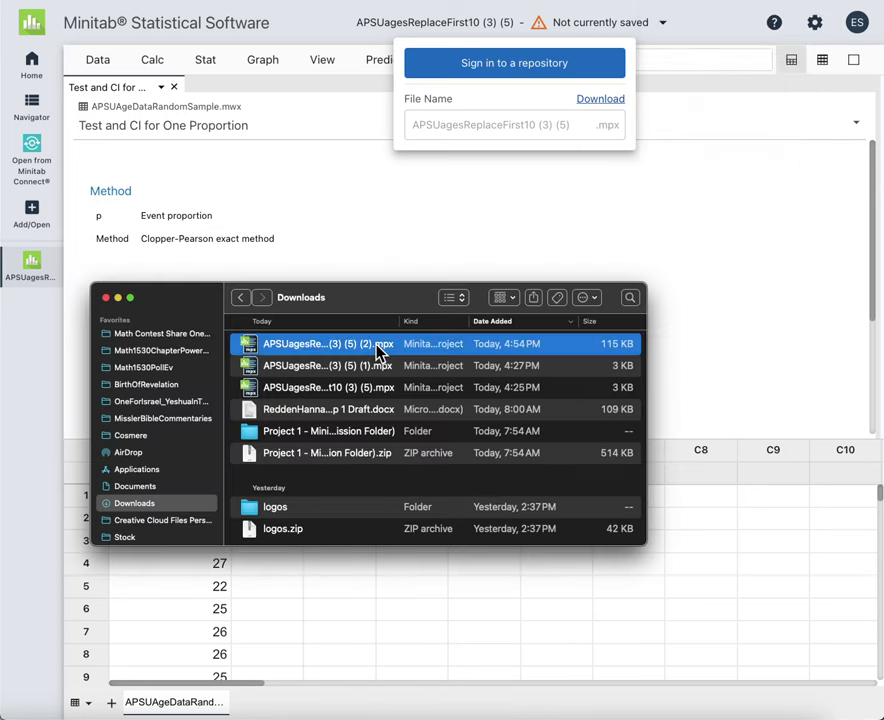
left_click(378, 345)
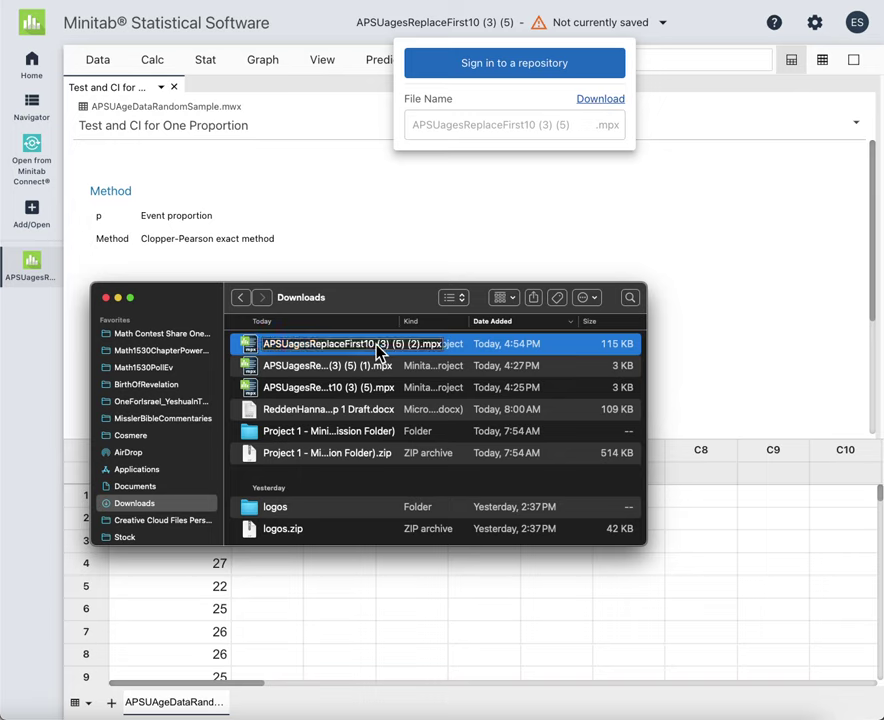
left_click(240, 350)
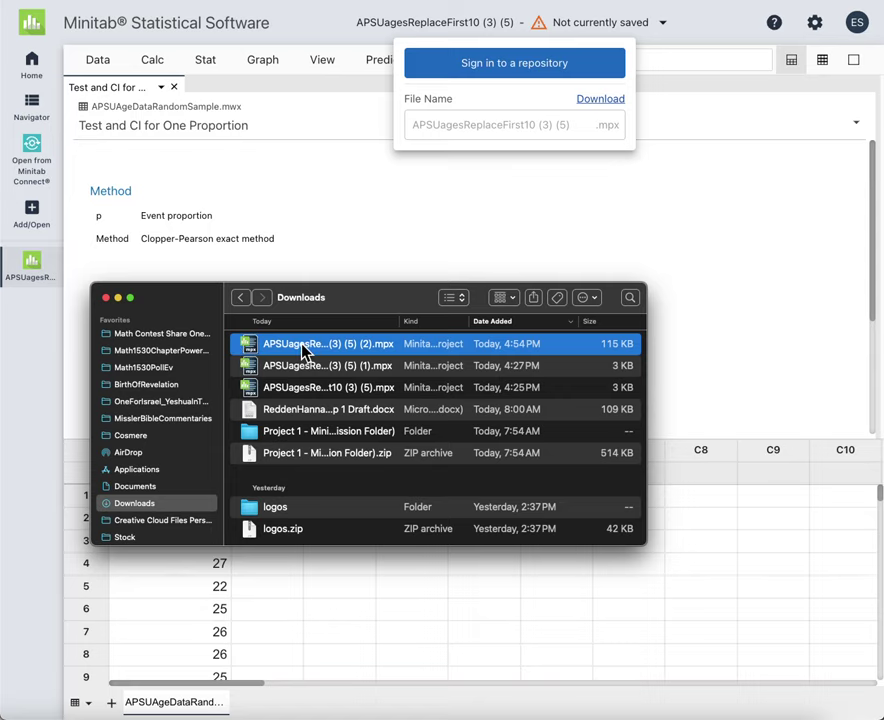
Step: Close the open APSUagesReplaceFirst10 (3) (5) project and confirm leaving with unsaved changes
left_click(305, 231)
left_click(52, 256)
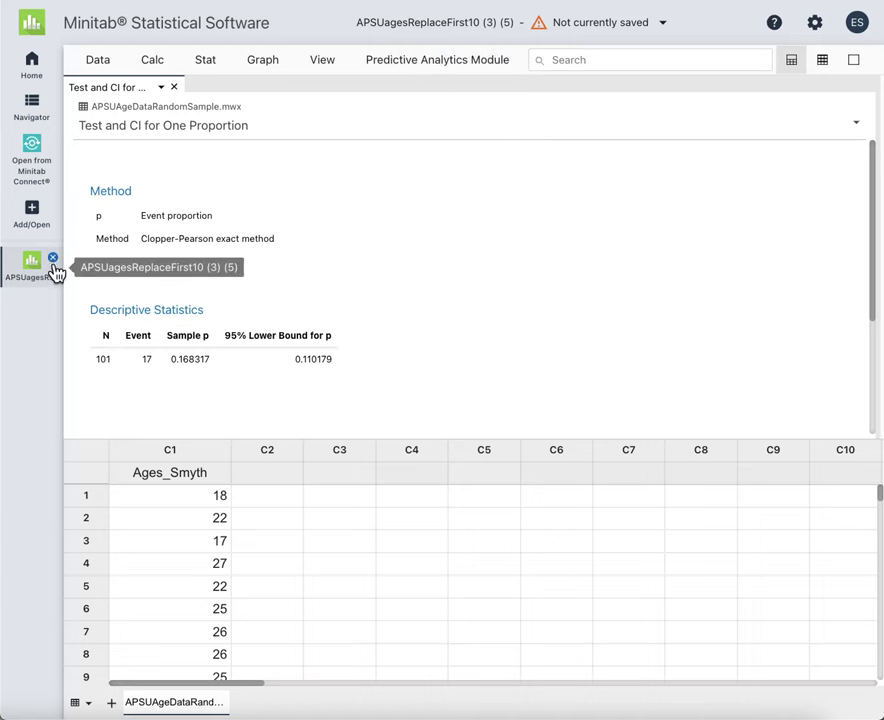
left_click(56, 261)
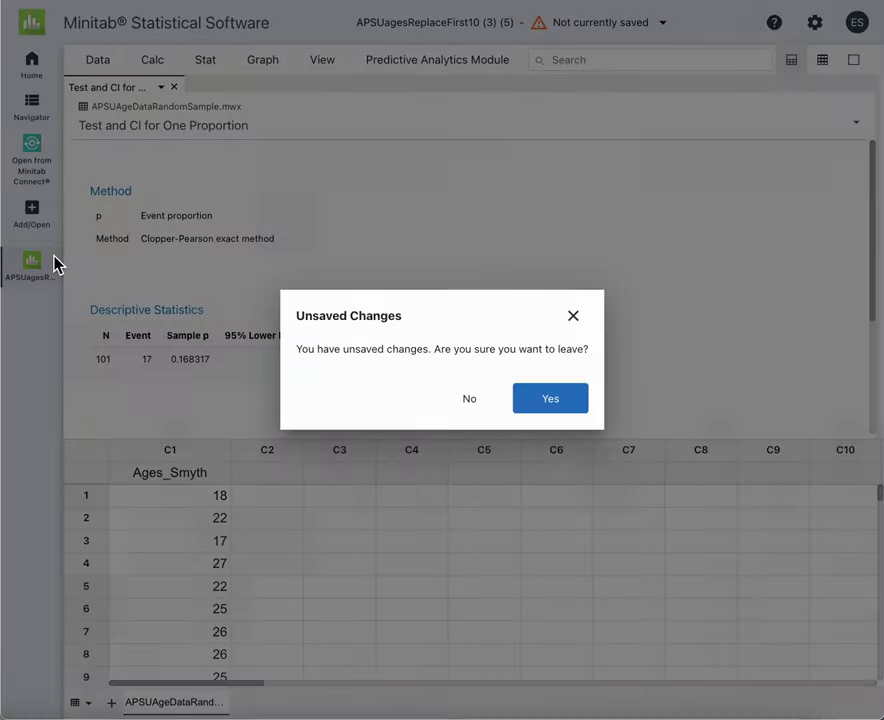
left_click(548, 400)
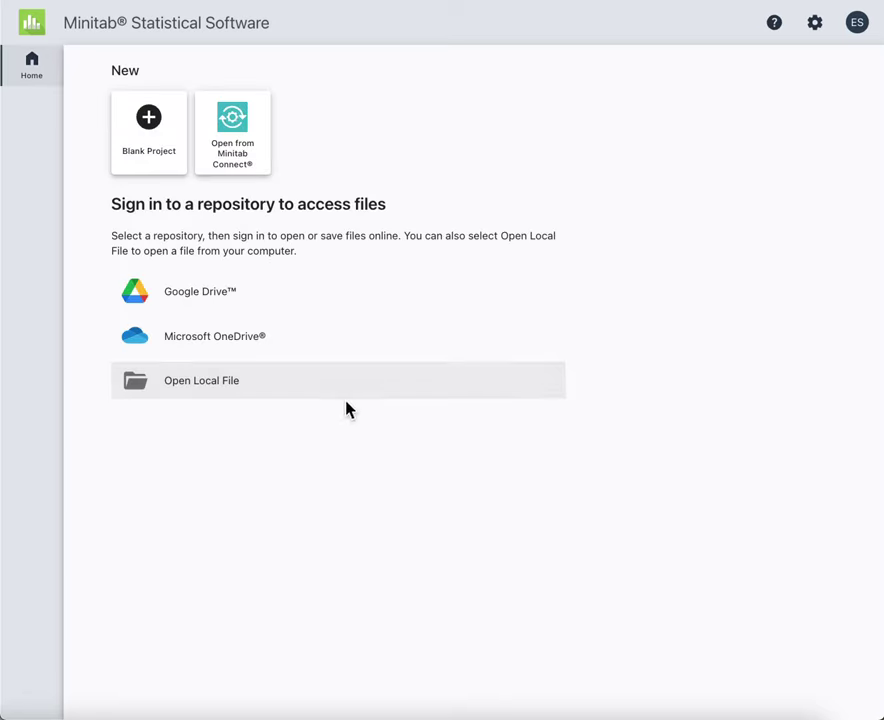
left_click(210, 385)
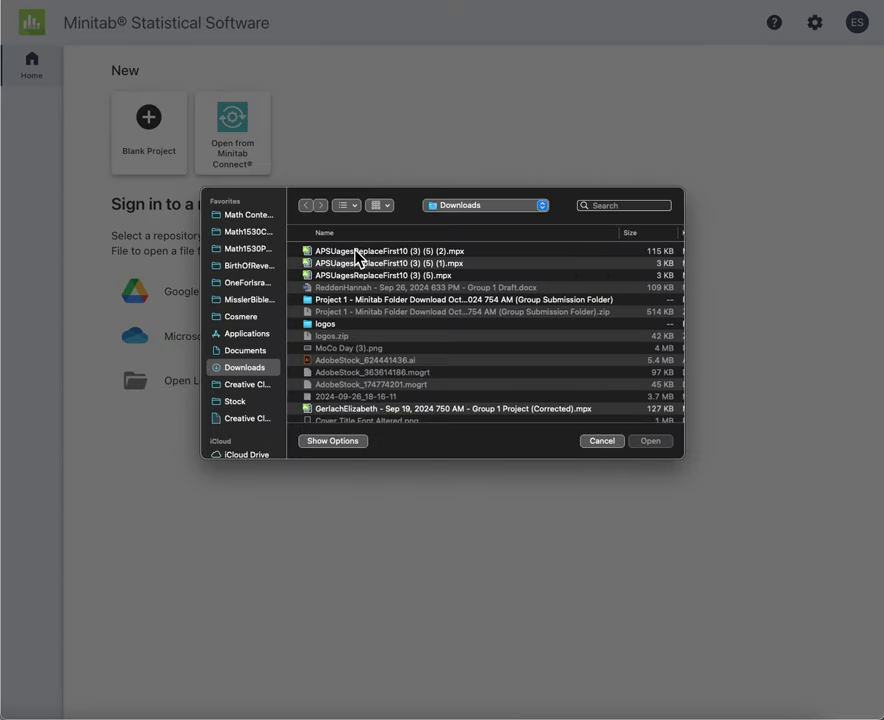
left_click(370, 252)
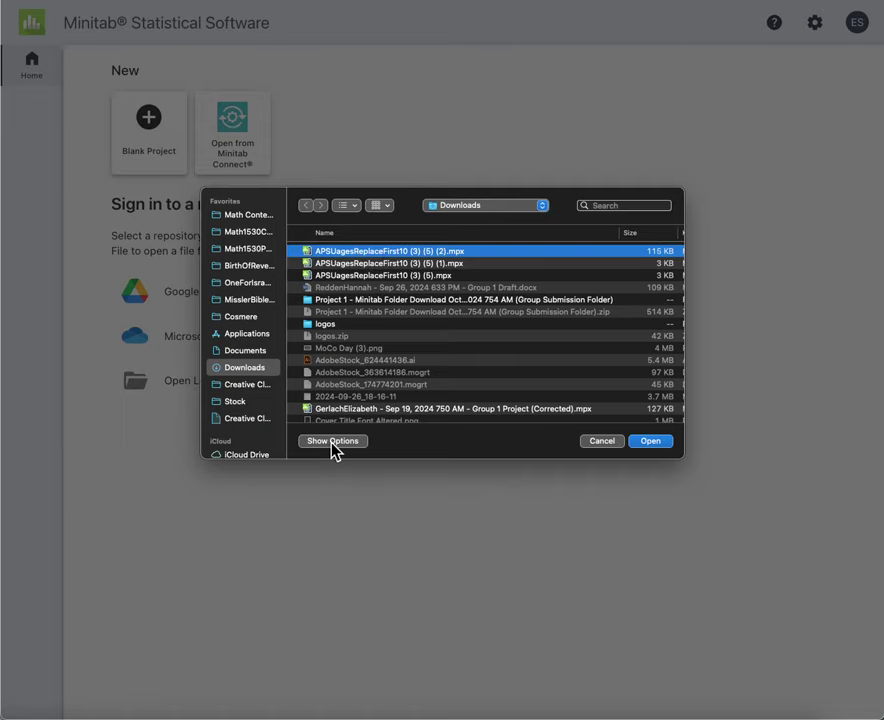
left_click(603, 445)
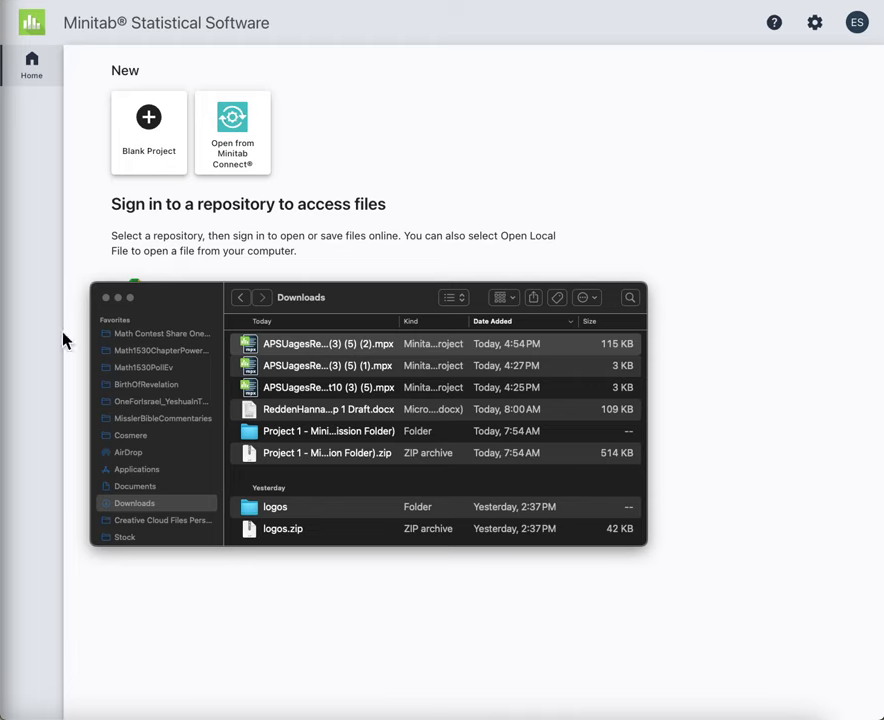
Step: Rename the newest downloaded .mpx project file to APSUages followed by the student's surname
left_click(330, 352)
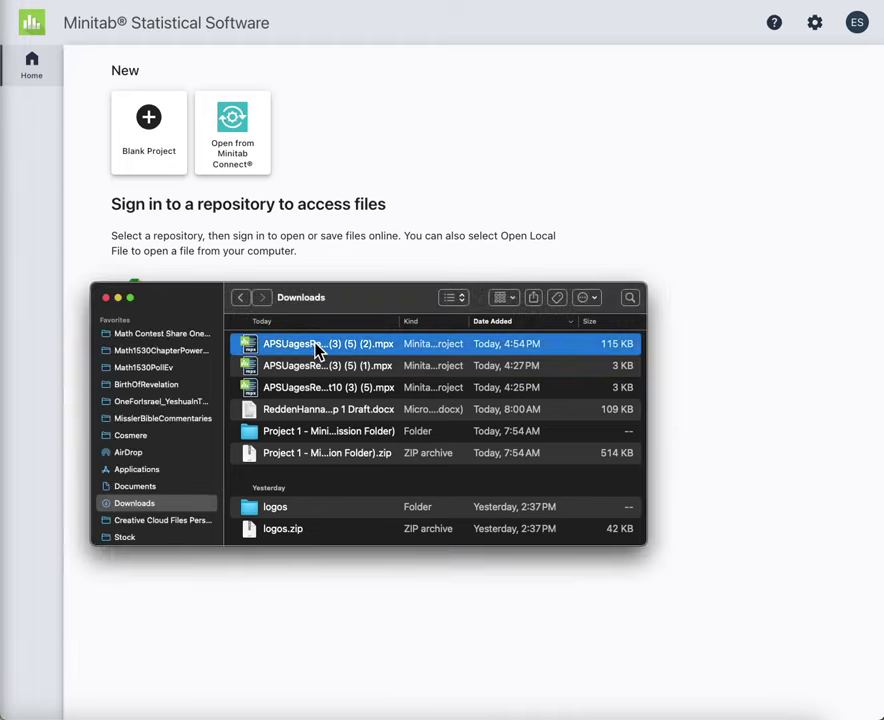
left_click(318, 350)
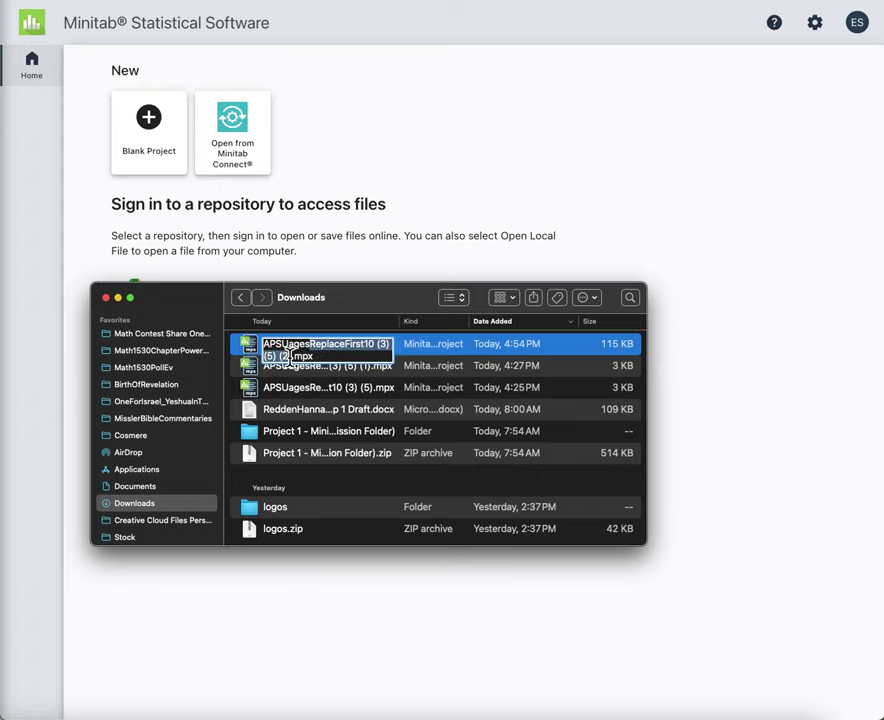
type("APSUages")
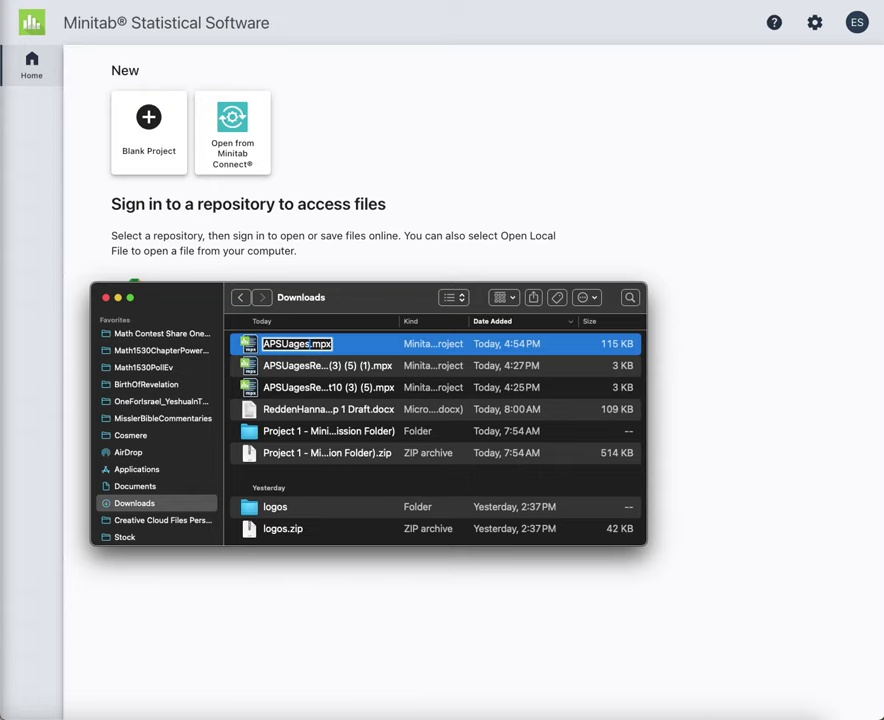
type("Smyth")
left_click(246, 360)
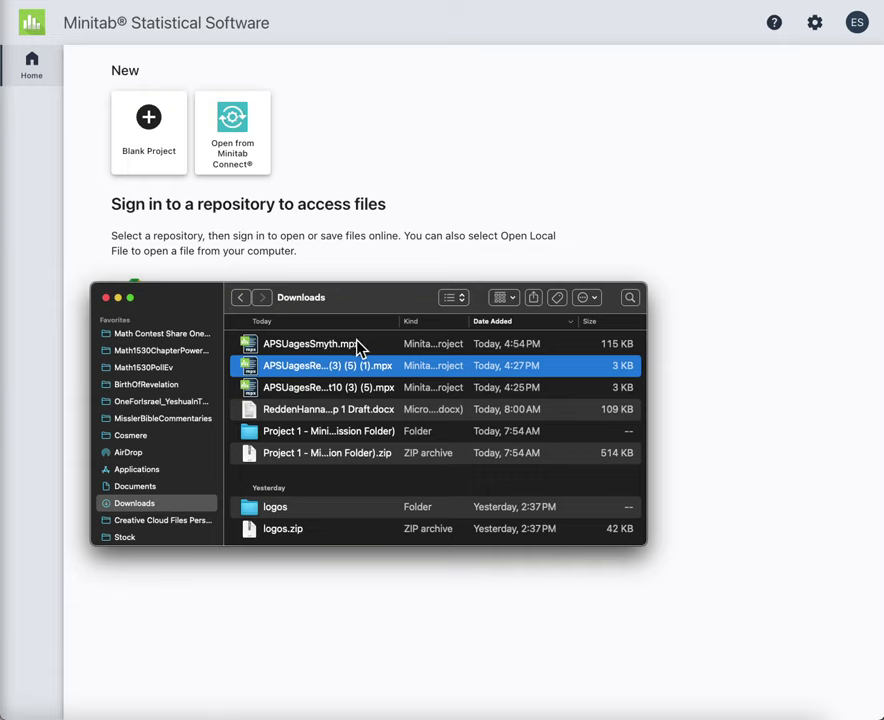
left_click(491, 150)
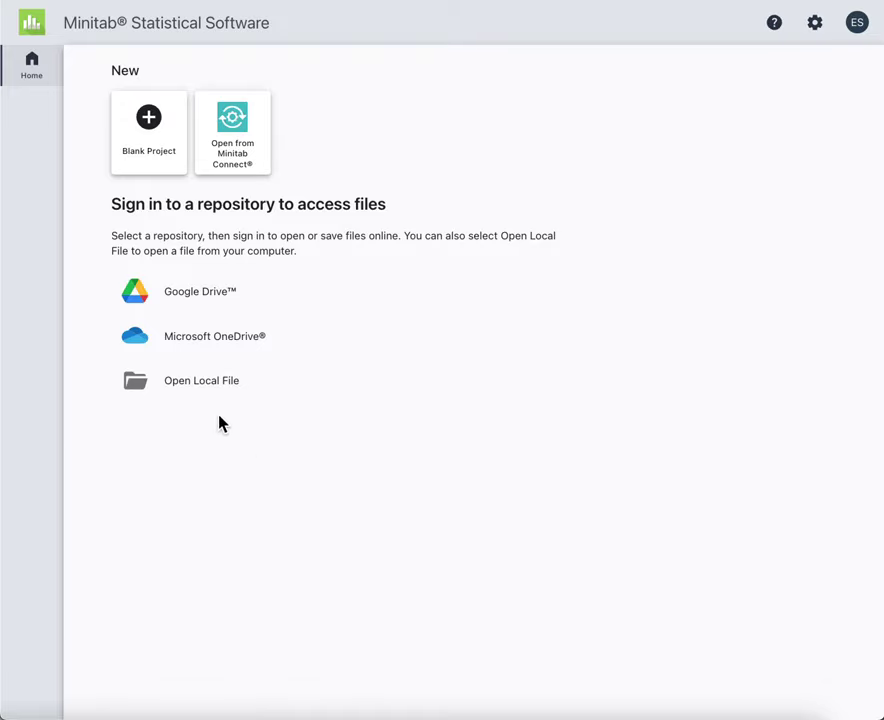
Step: Open the renamed local project file and check the ages column down to its last entry
left_click(190, 386)
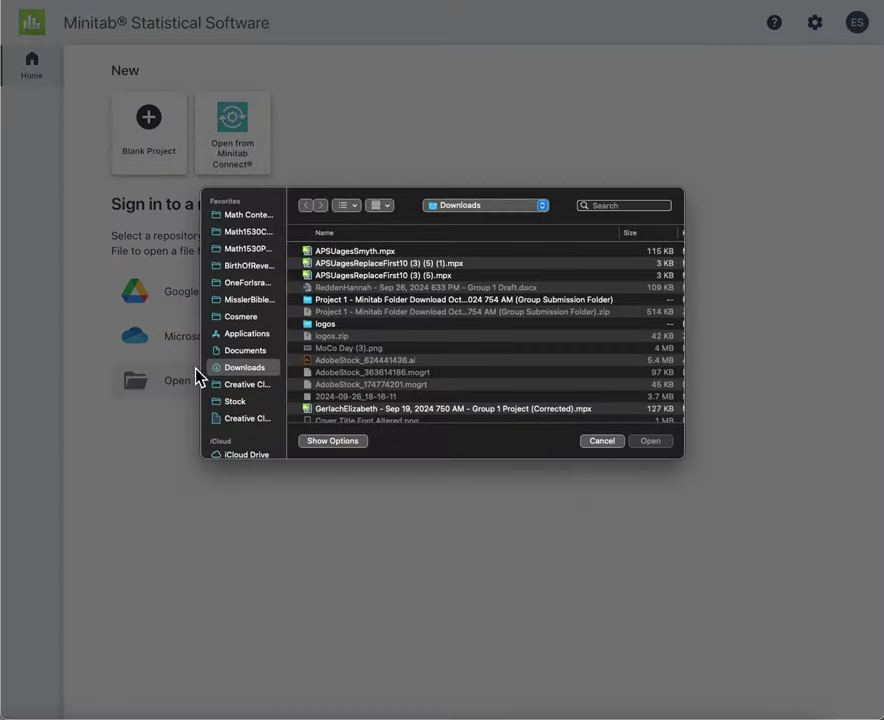
double_click(367, 251)
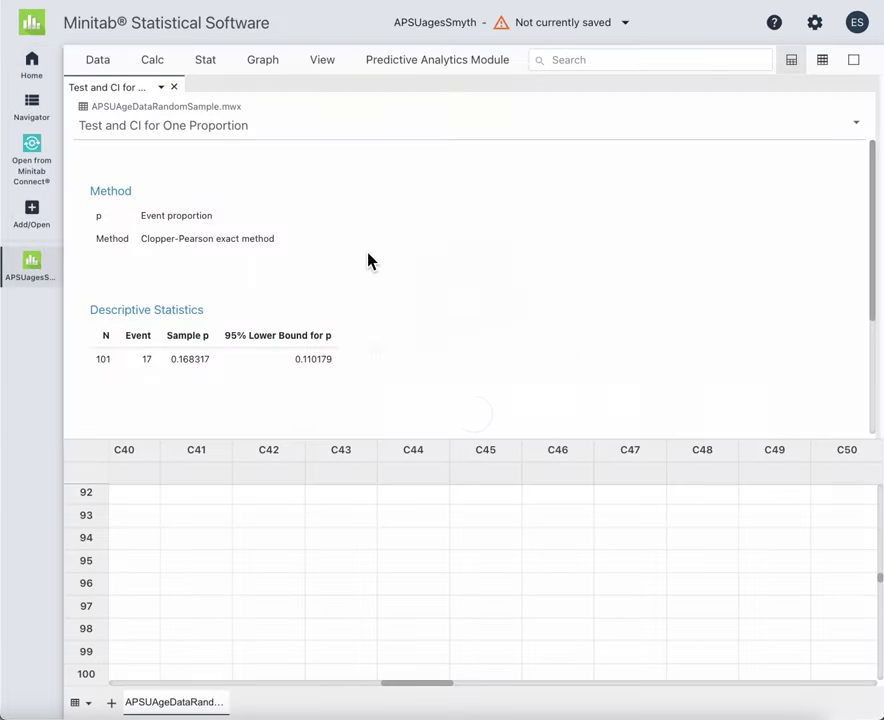
scroll(280, 562, "left", 15)
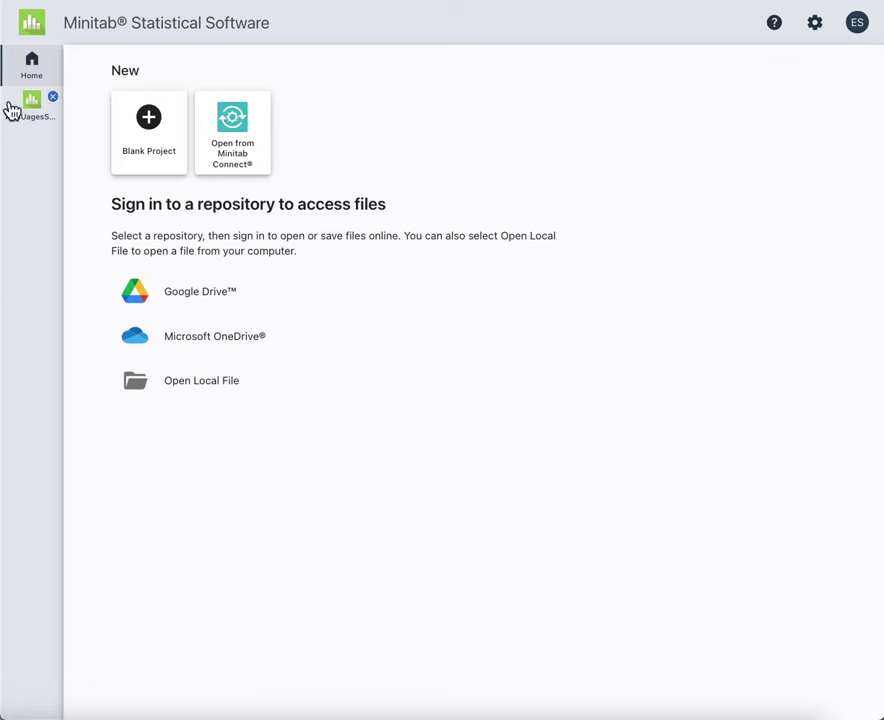
left_click(31, 104)
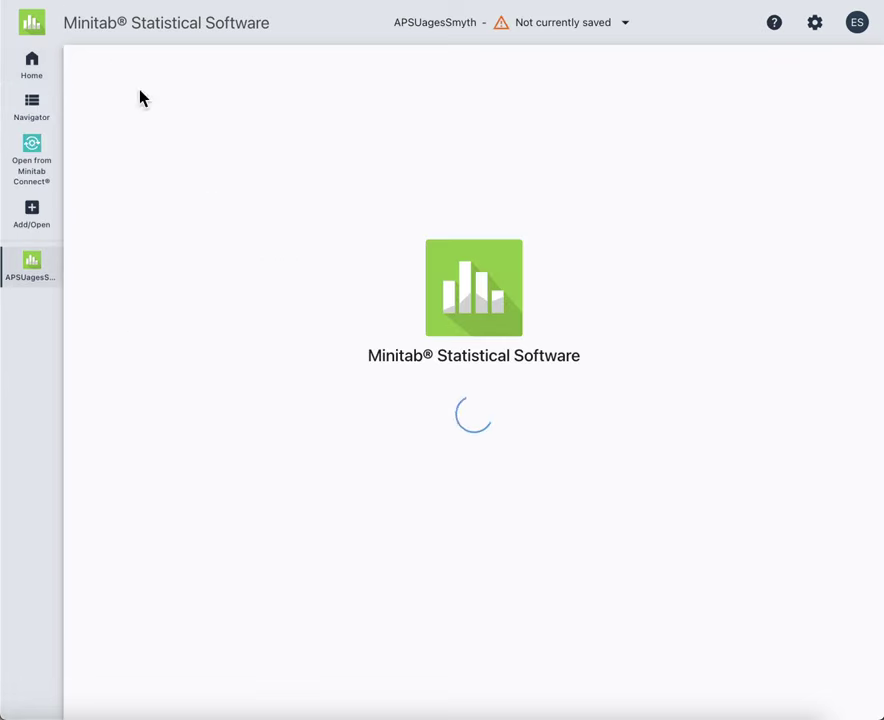
scroll(198, 562, "down", 15)
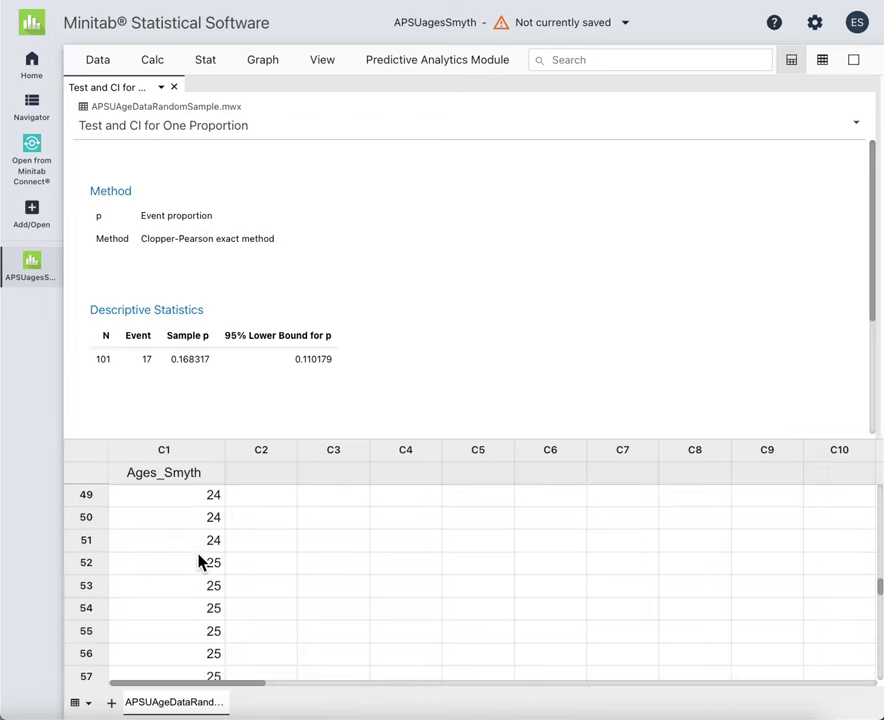
scroll(198, 562, "down", 15)
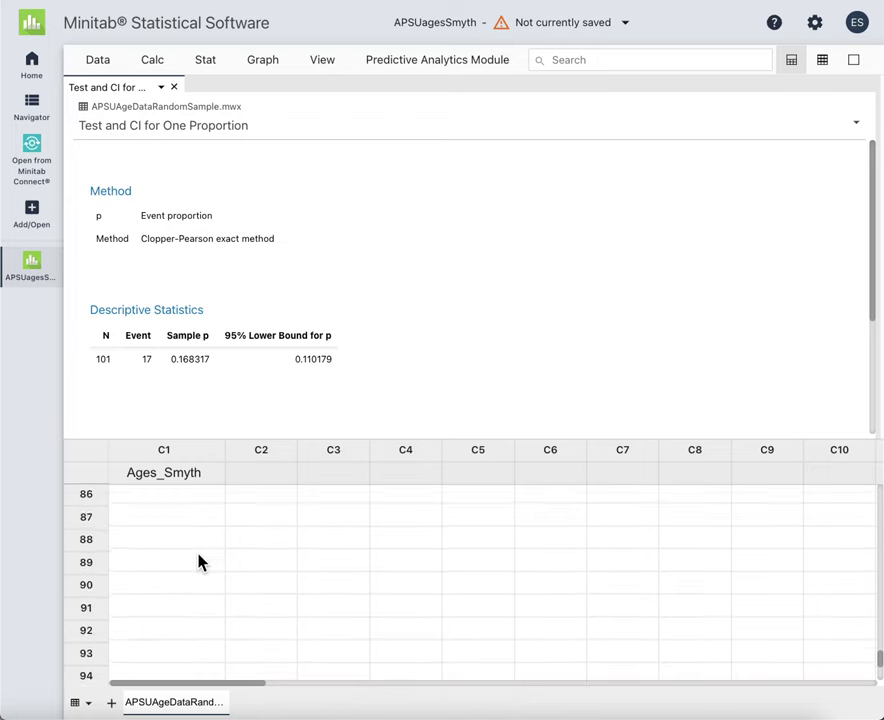
scroll(198, 562, "down", 5)
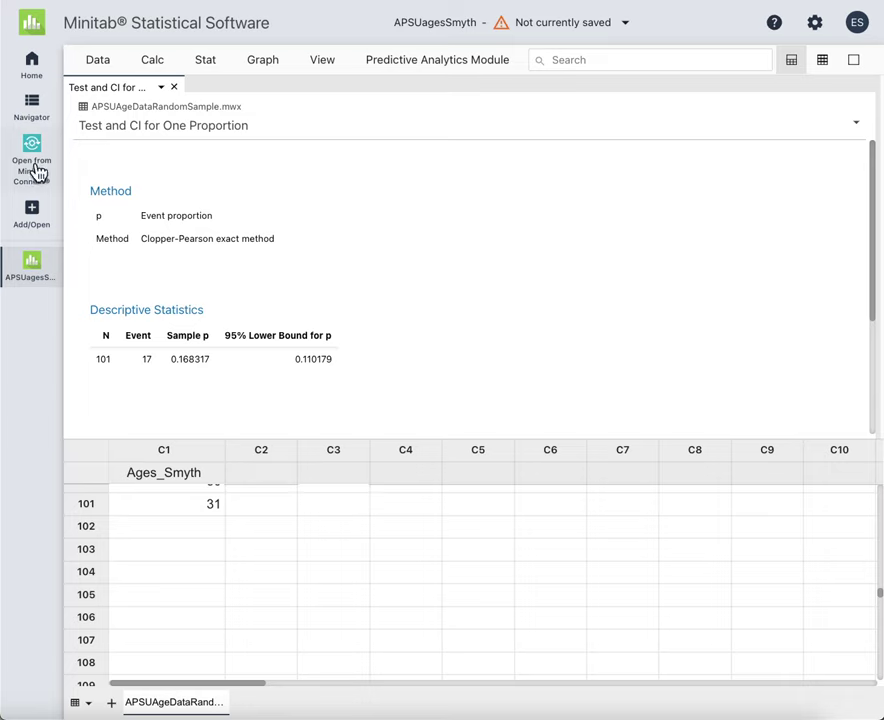
Step: Review the saved outputs in the Navigator, from Descriptive Statistics through the last One Proportion test, and close the Navigator
left_click(26, 106)
left_click(166, 100)
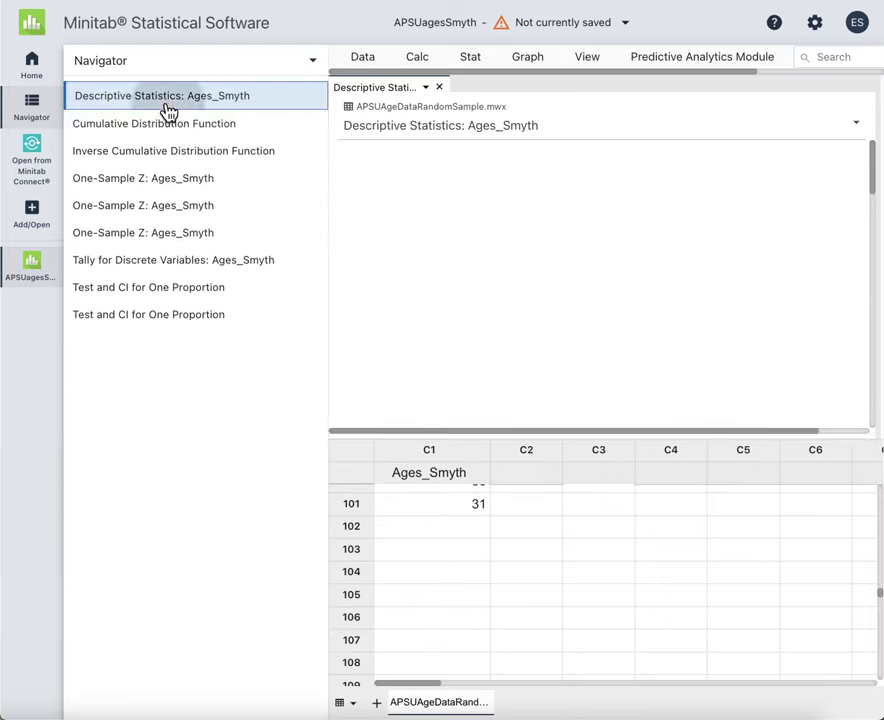
left_click(172, 133)
left_click(172, 174)
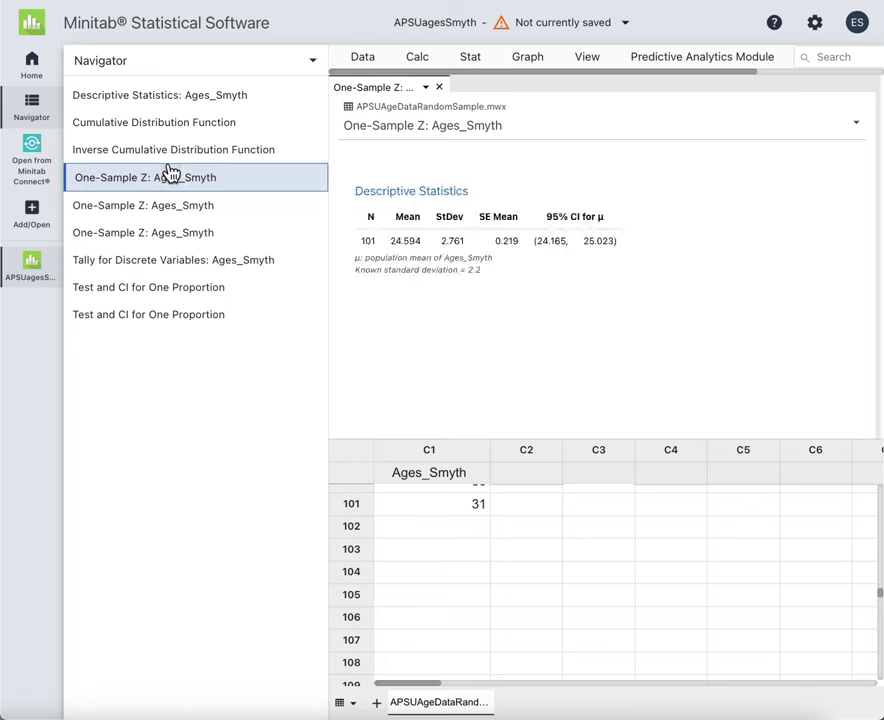
left_click(158, 152)
left_click(155, 182)
left_click(158, 230)
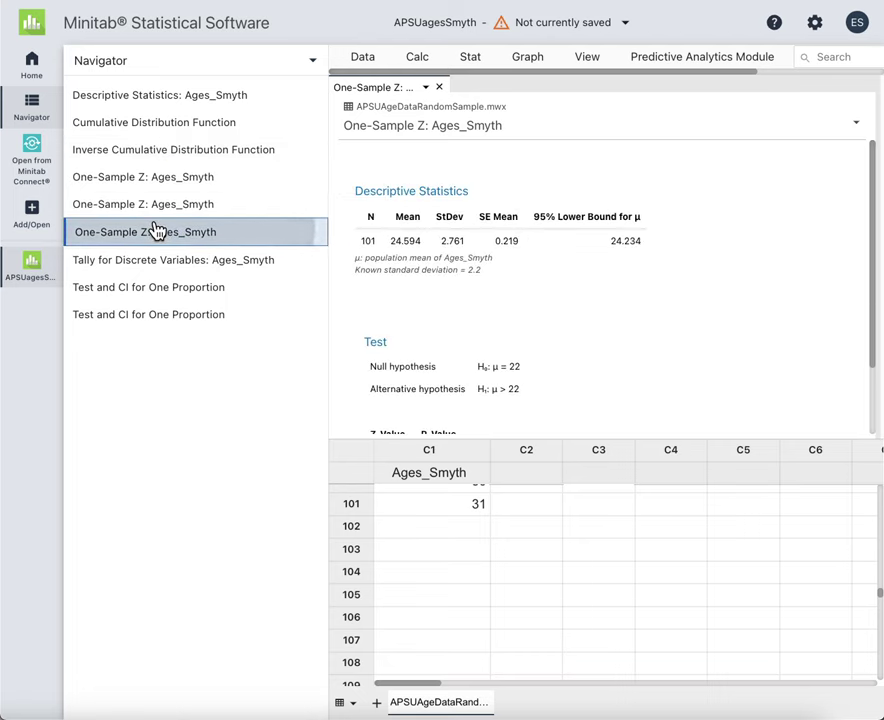
left_click(118, 265)
left_click(122, 290)
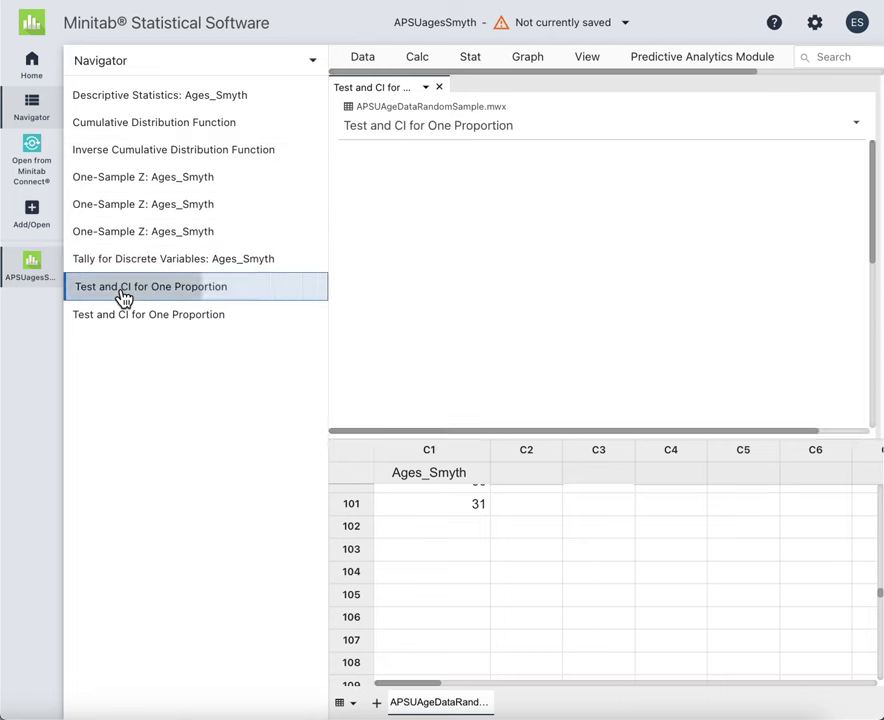
left_click(129, 318)
left_click(25, 110)
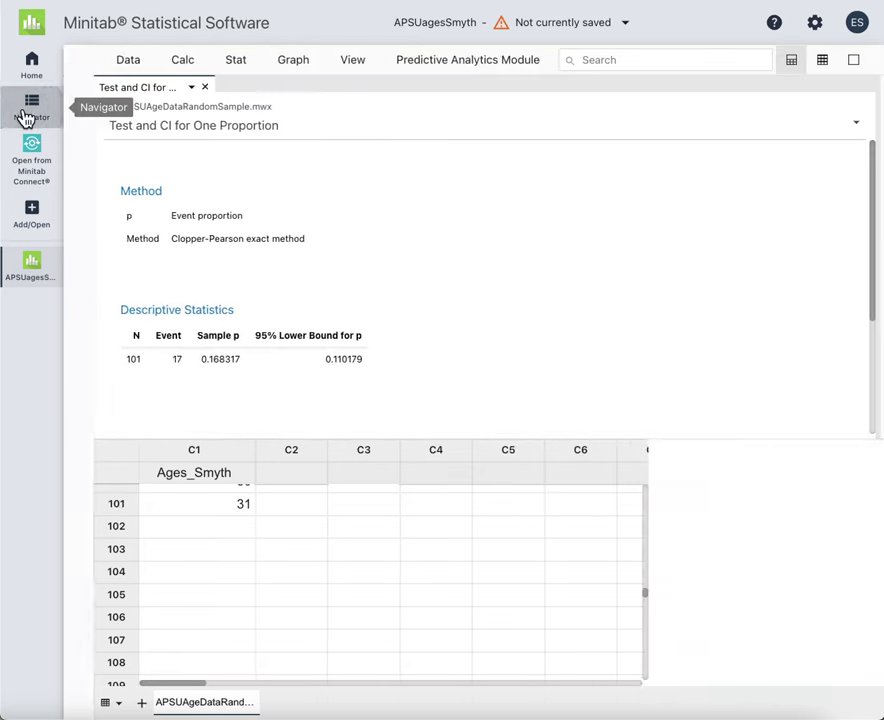